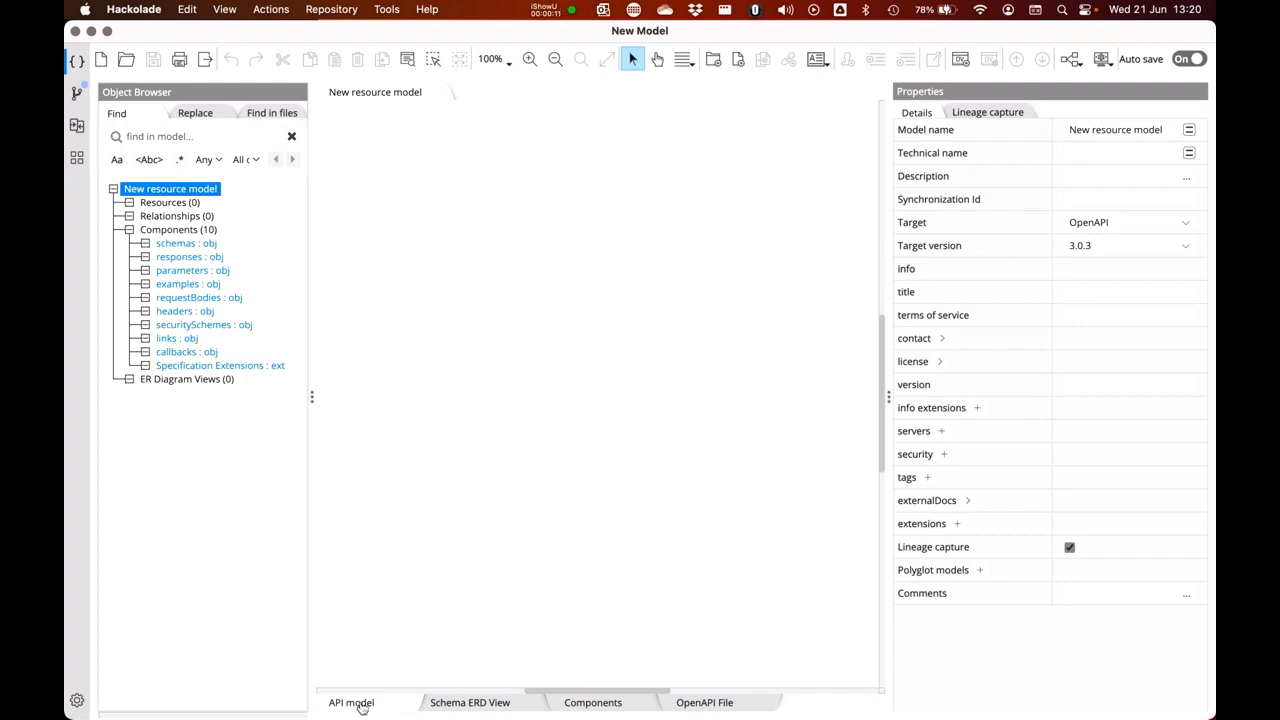
- Show the model's components diagram and name the model "shorty url shortener"
{"action": "left_click", "coordinate": [610, 706]}
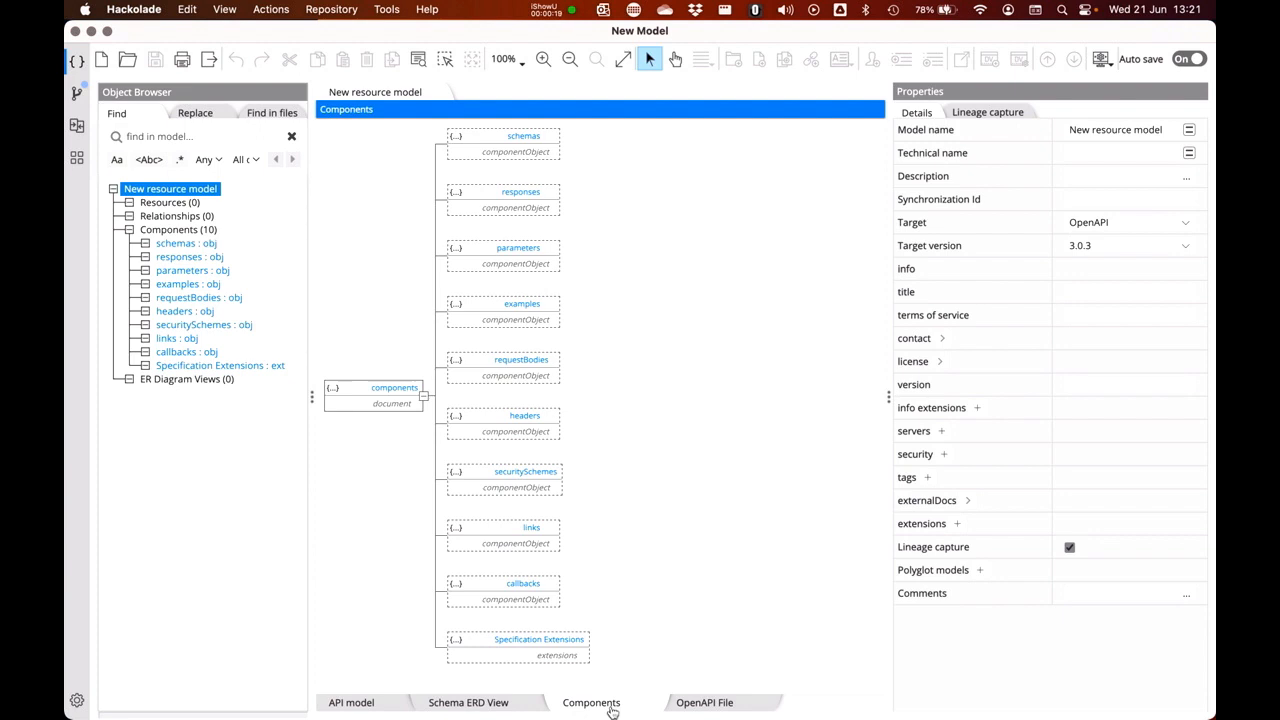
{"action": "left_click", "coordinate": [1094, 130]}
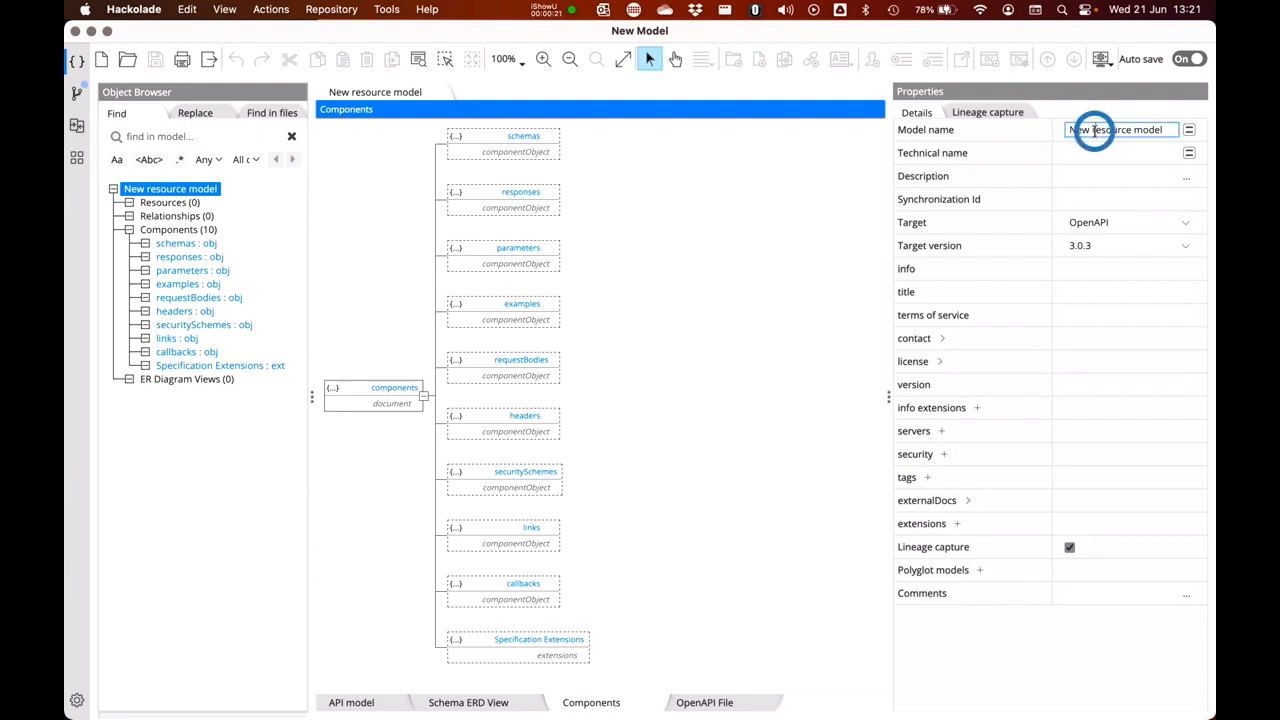
{"action": "type", "text": "shorty"}
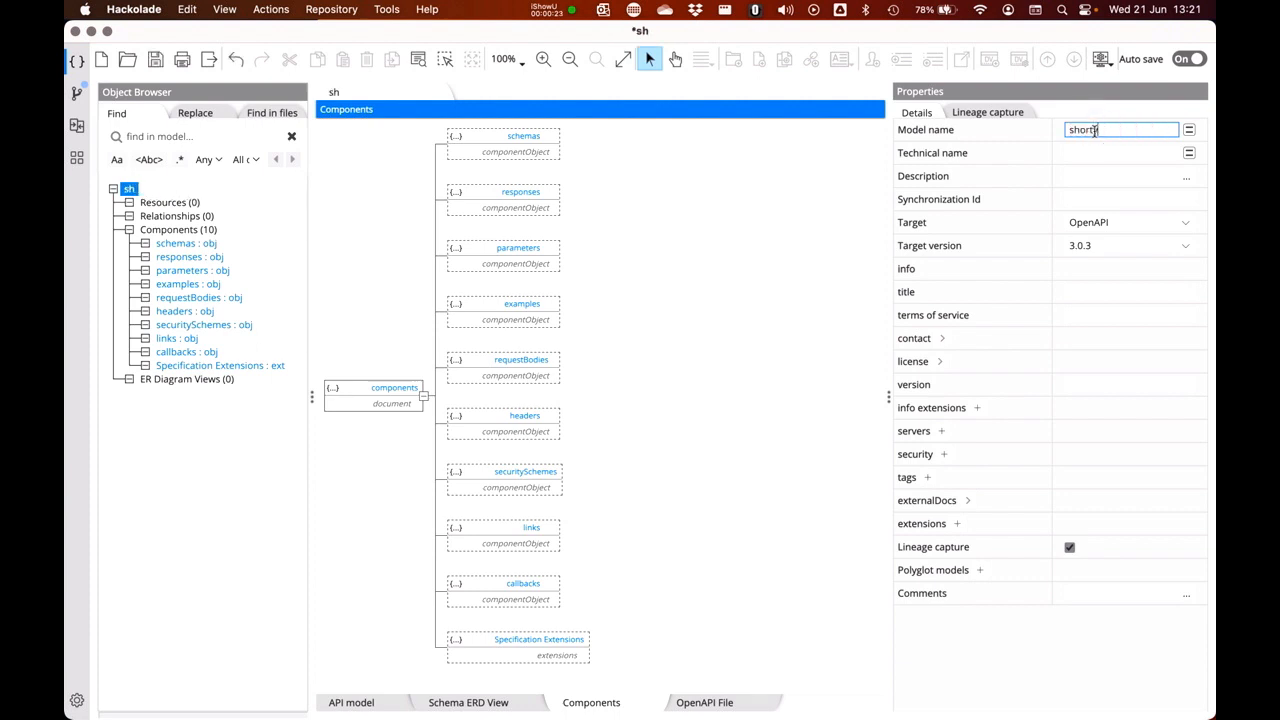
{"action": "type", "text": " url shortener"}
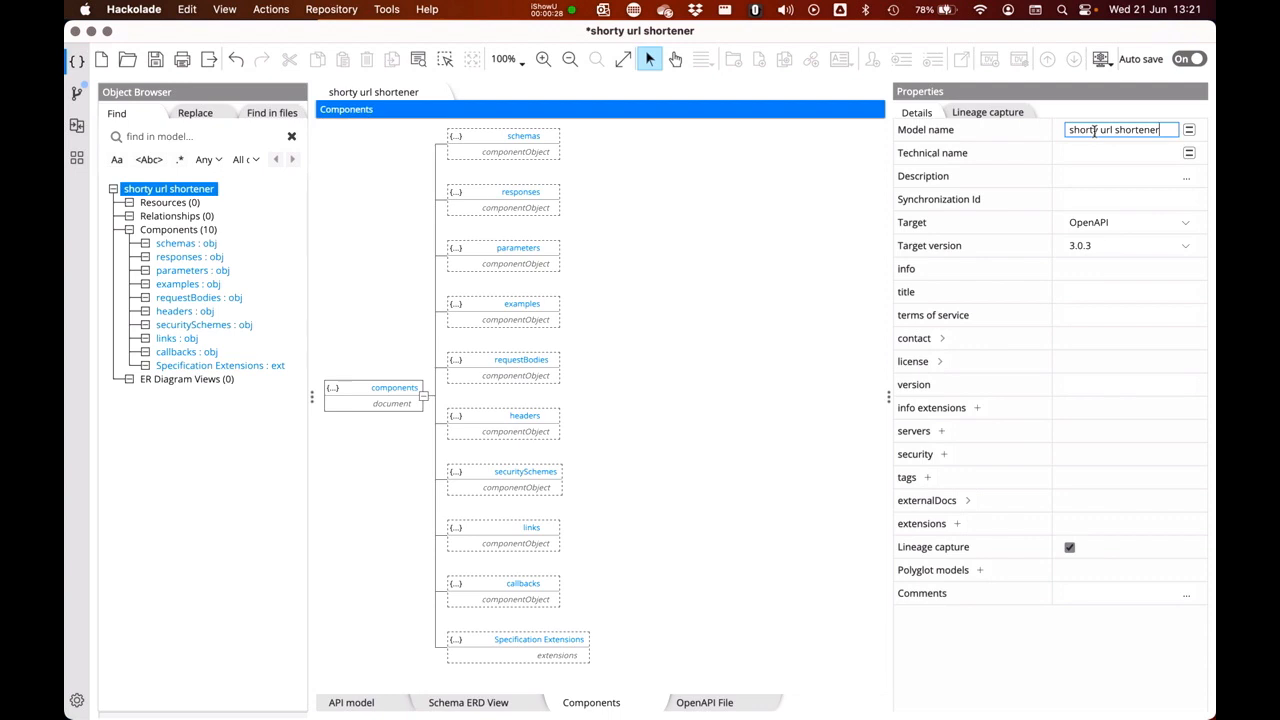
- Add an object field named "url" under the schemas component
{"action": "left_click", "coordinate": [487, 140]}
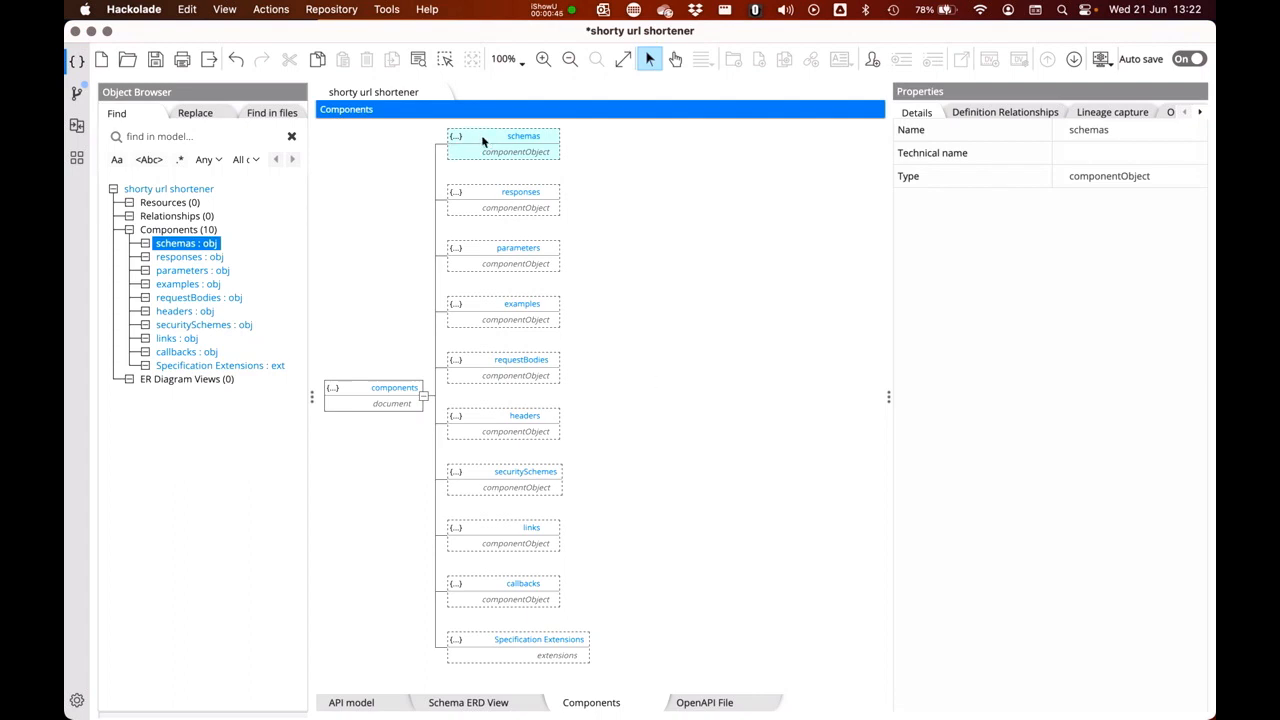
{"action": "right_click", "coordinate": [482, 141]}
{"action": "mouse_move", "coordinate": [528, 146]}
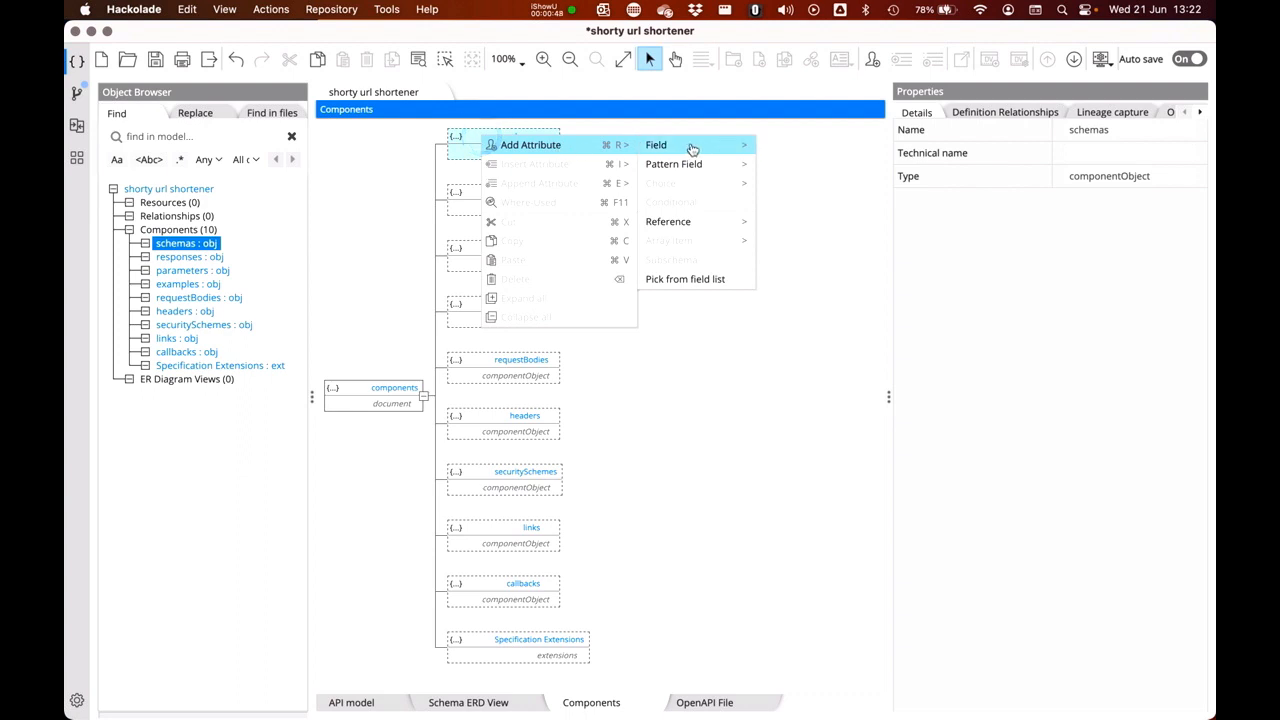
{"action": "mouse_move", "coordinate": [692, 148]}
{"action": "left_click", "coordinate": [786, 258]}
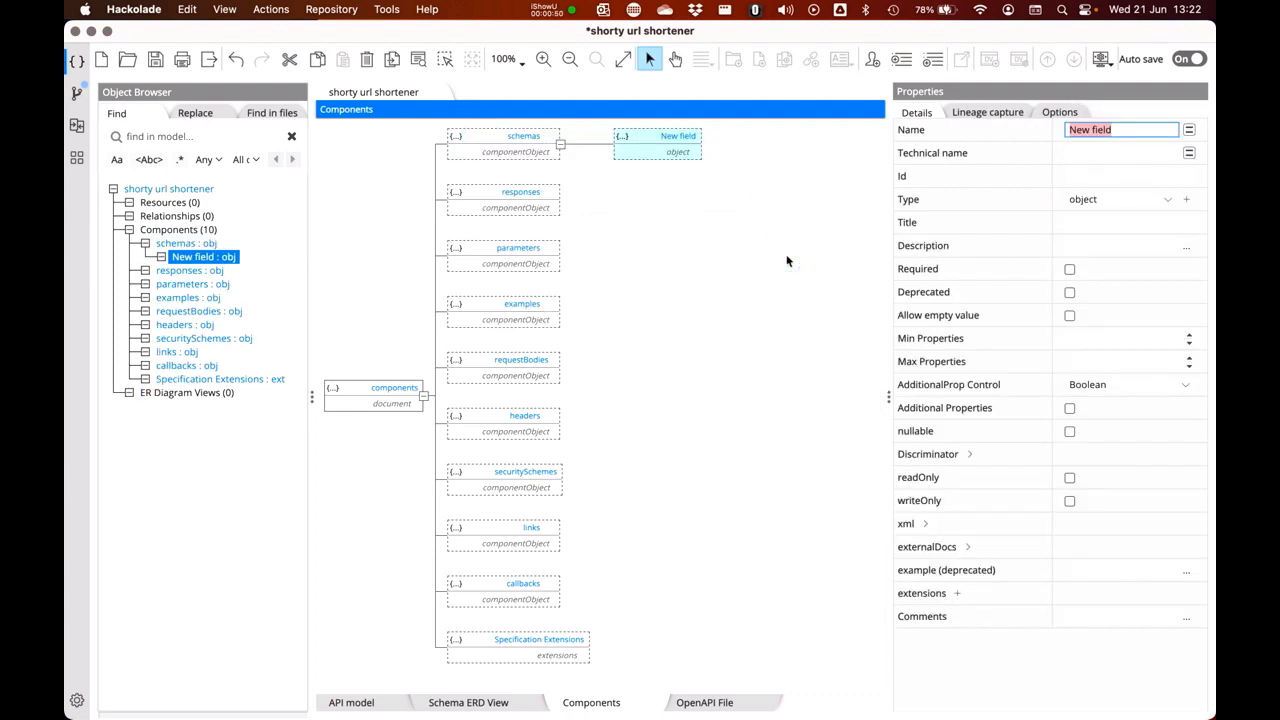
{"action": "type", "text": "url"}
{"action": "key", "text": "Return"}
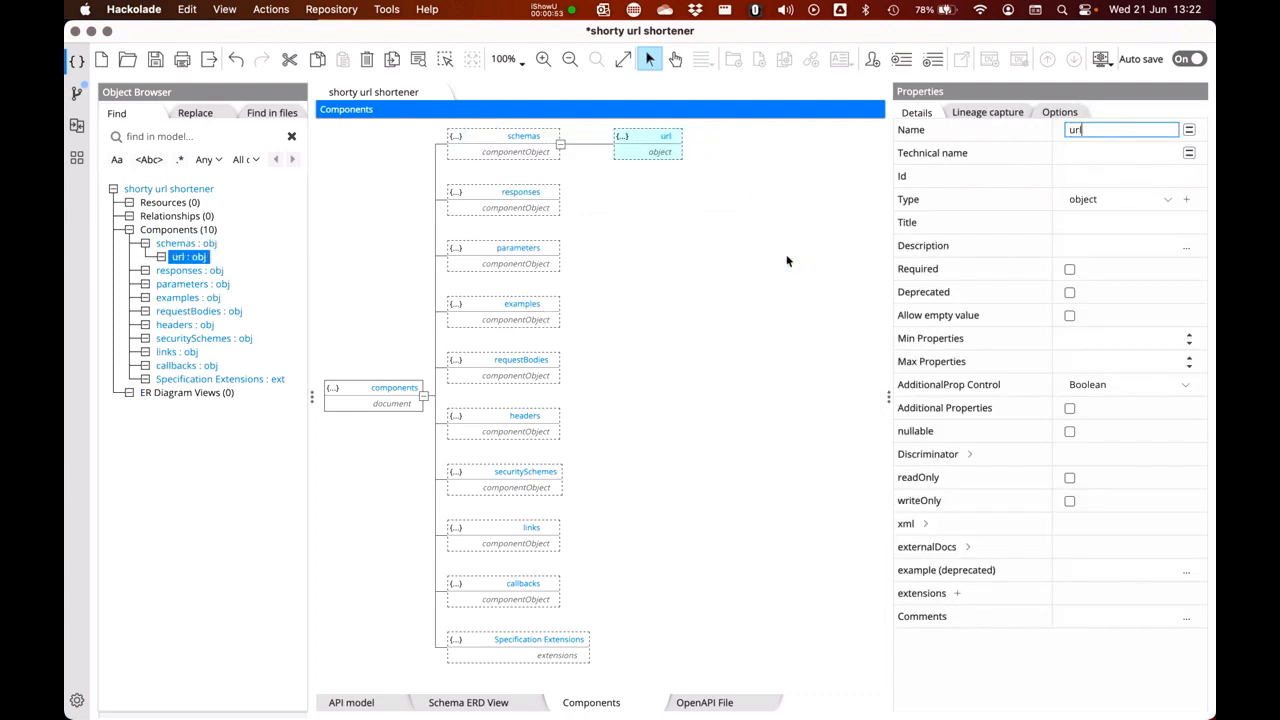
- Add two string fields, "longUrl" and "slug", to the url object under schemas
{"action": "left_click", "coordinate": [646, 142]}
{"action": "right_click", "coordinate": [647, 143]}
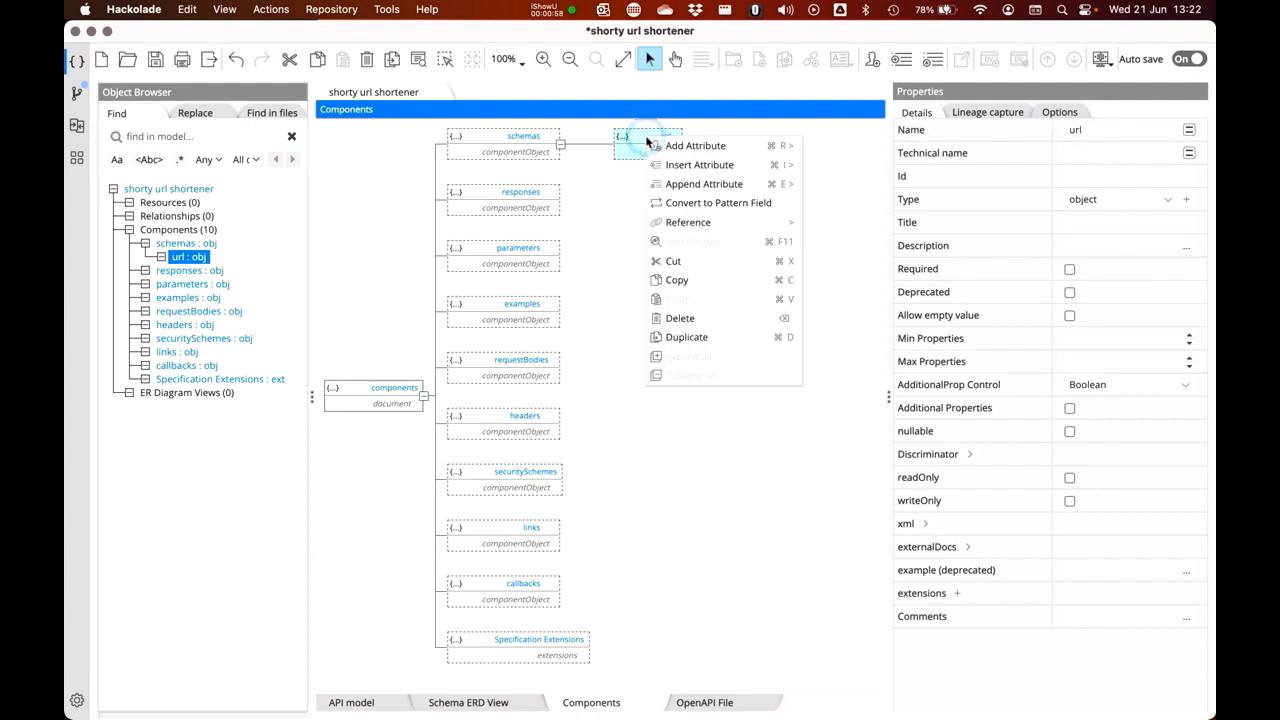
{"action": "mouse_move", "coordinate": [705, 152]}
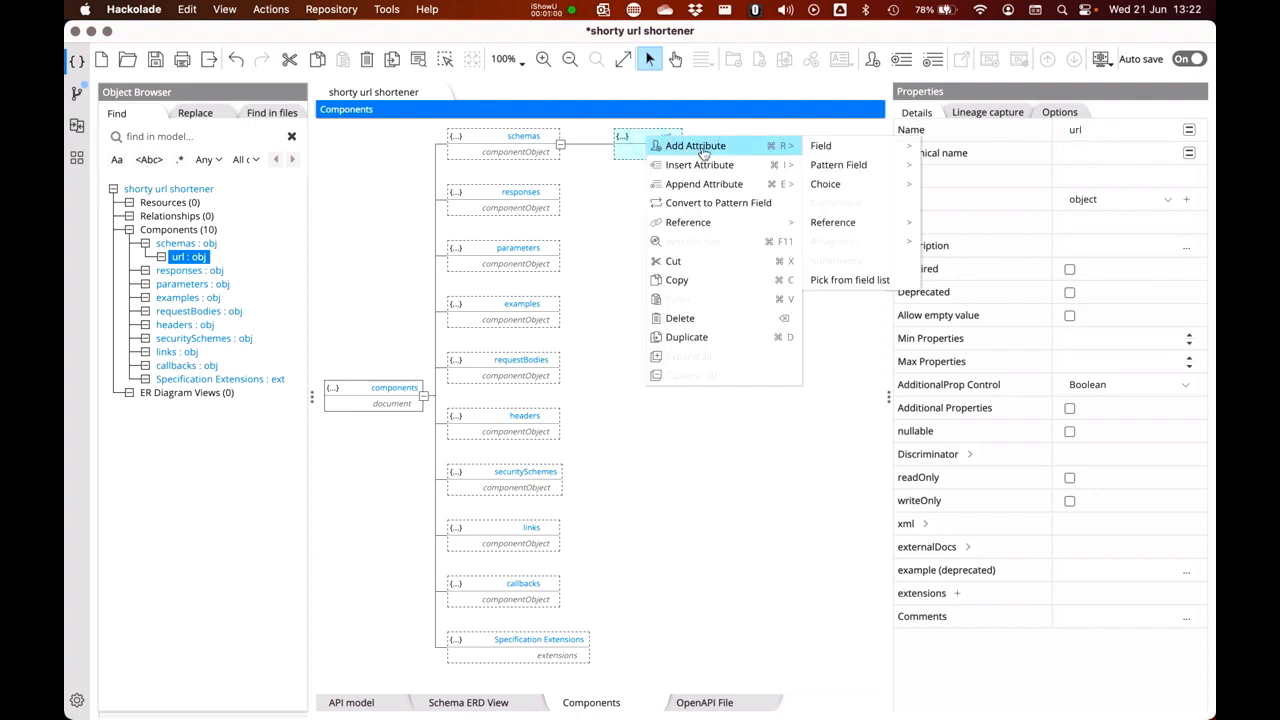
{"action": "mouse_move", "coordinate": [825, 148]}
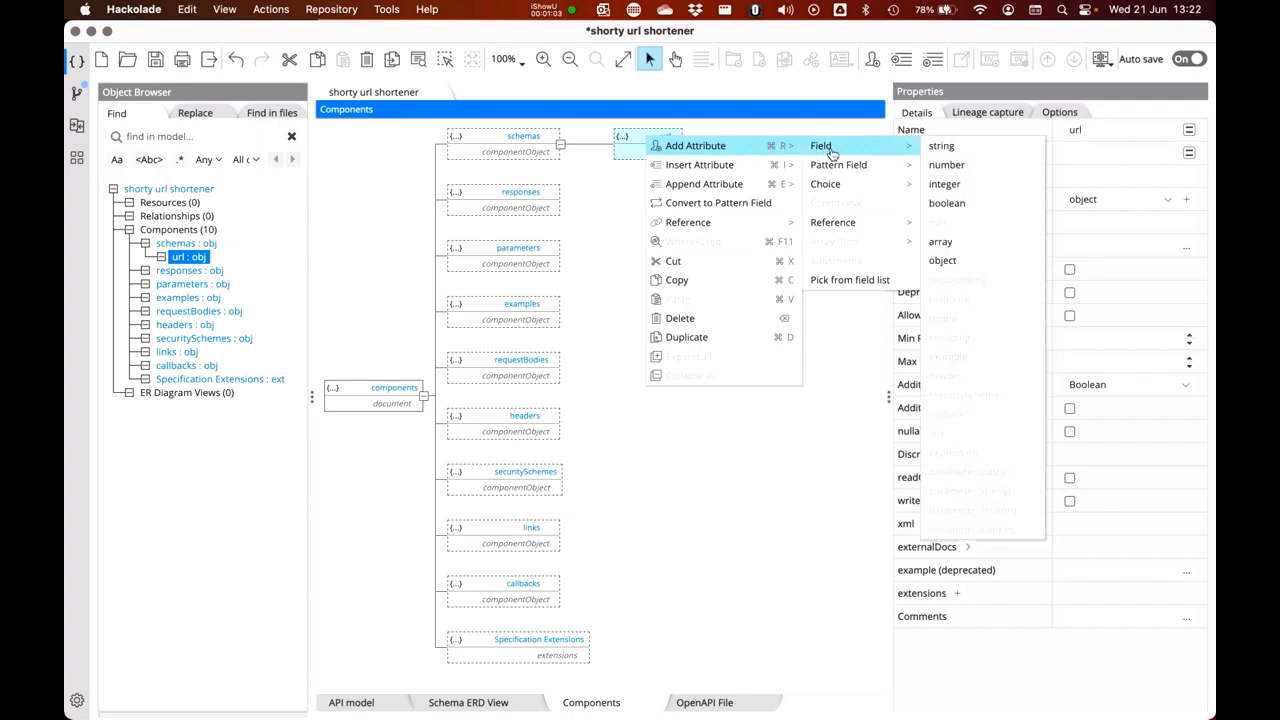
{"action": "left_click", "coordinate": [941, 147]}
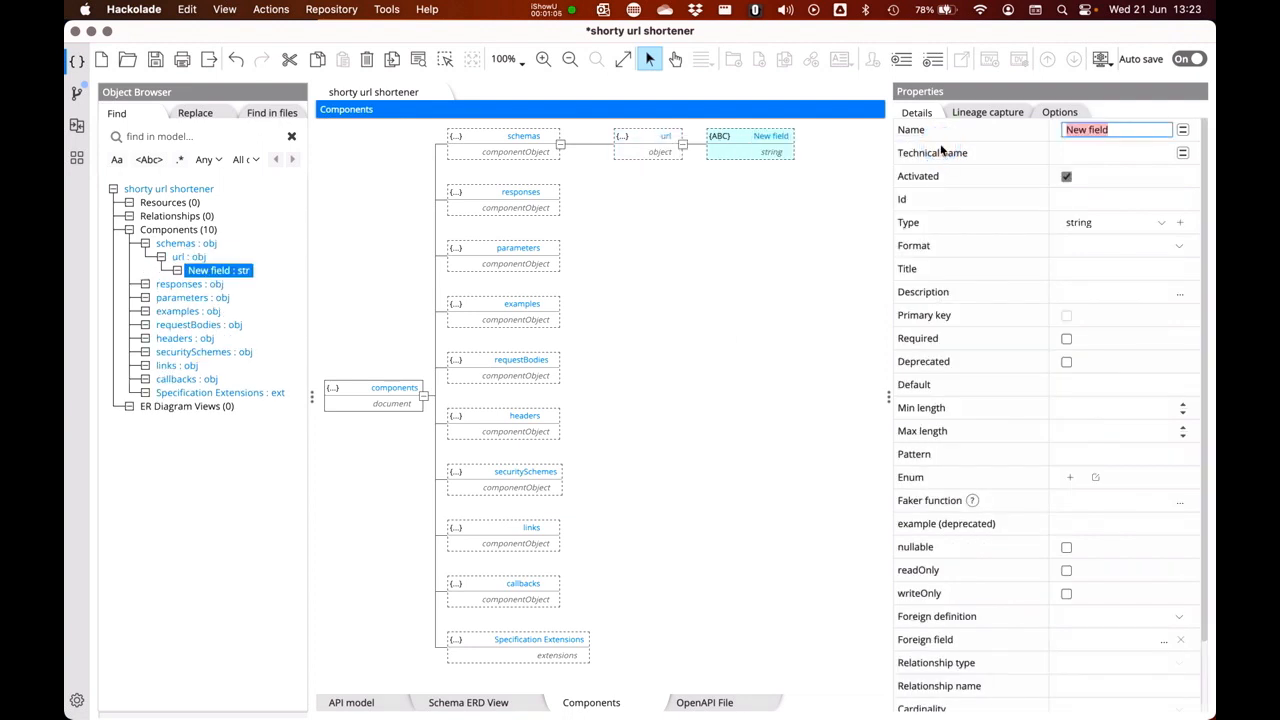
{"action": "type", "text": "longUR"}
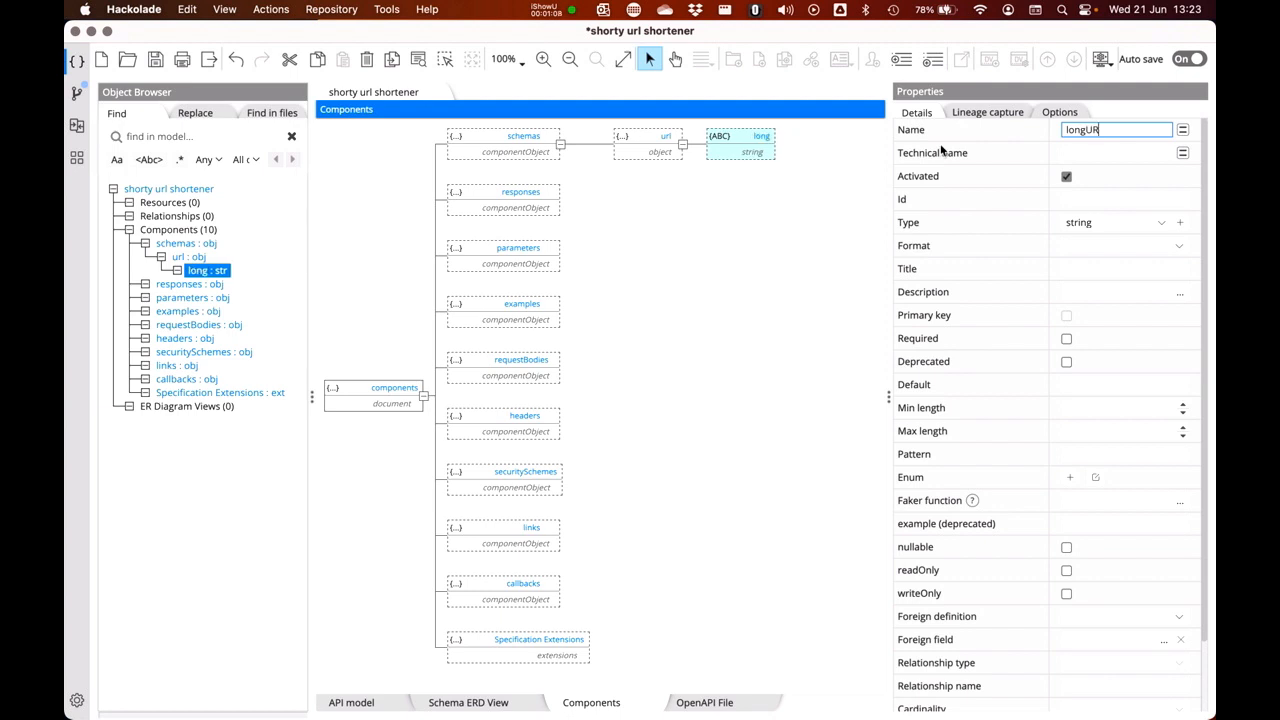
{"action": "type", "text": "rl"}
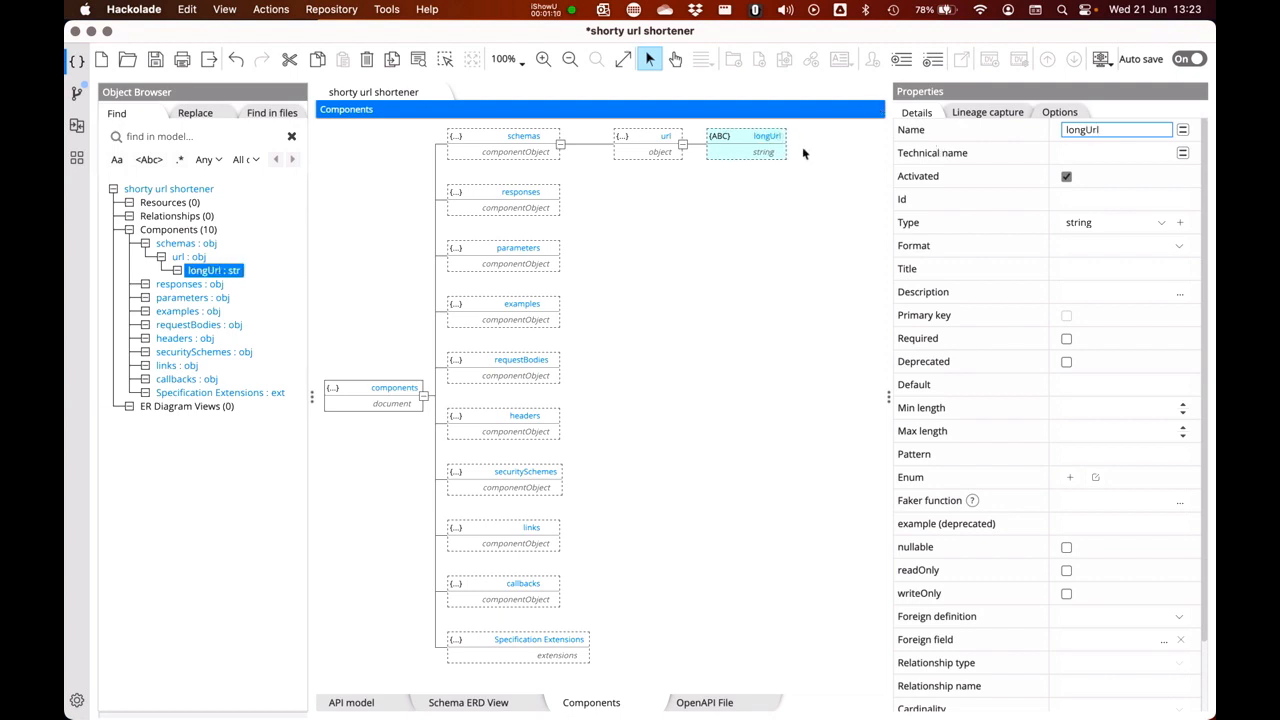
{"action": "key", "text": "super+Return"}
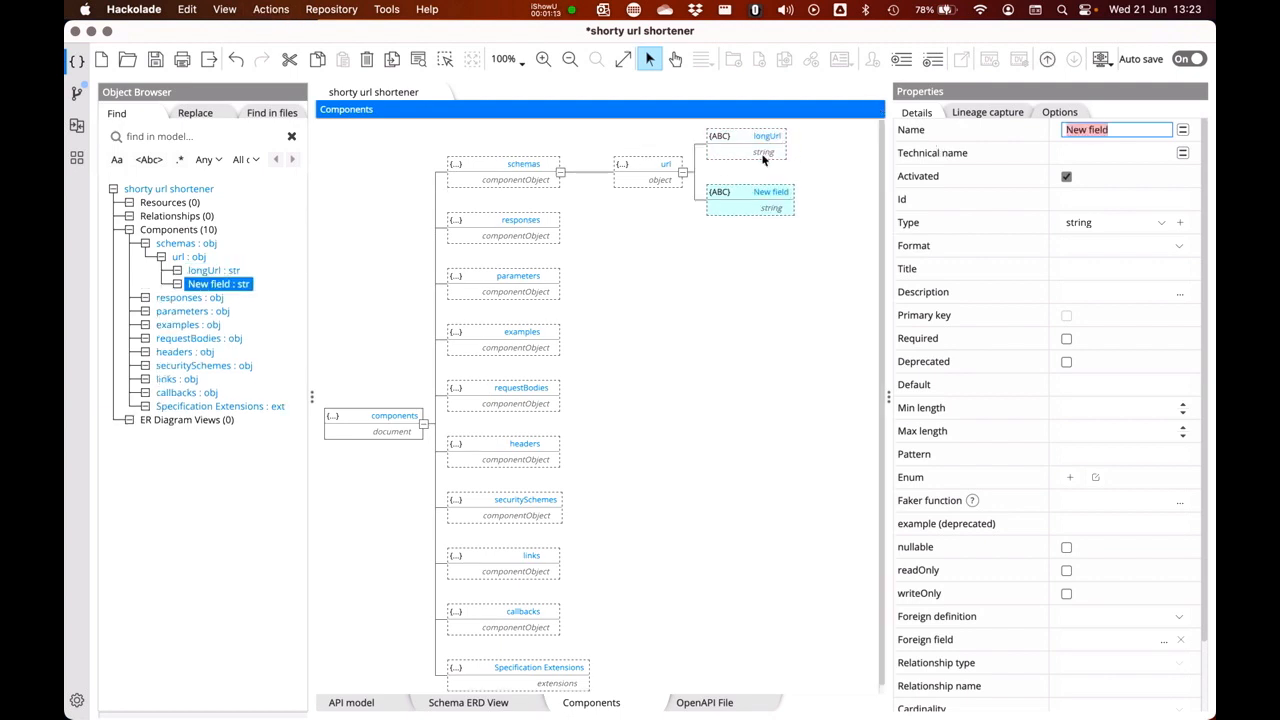
{"action": "type", "text": "slug"}
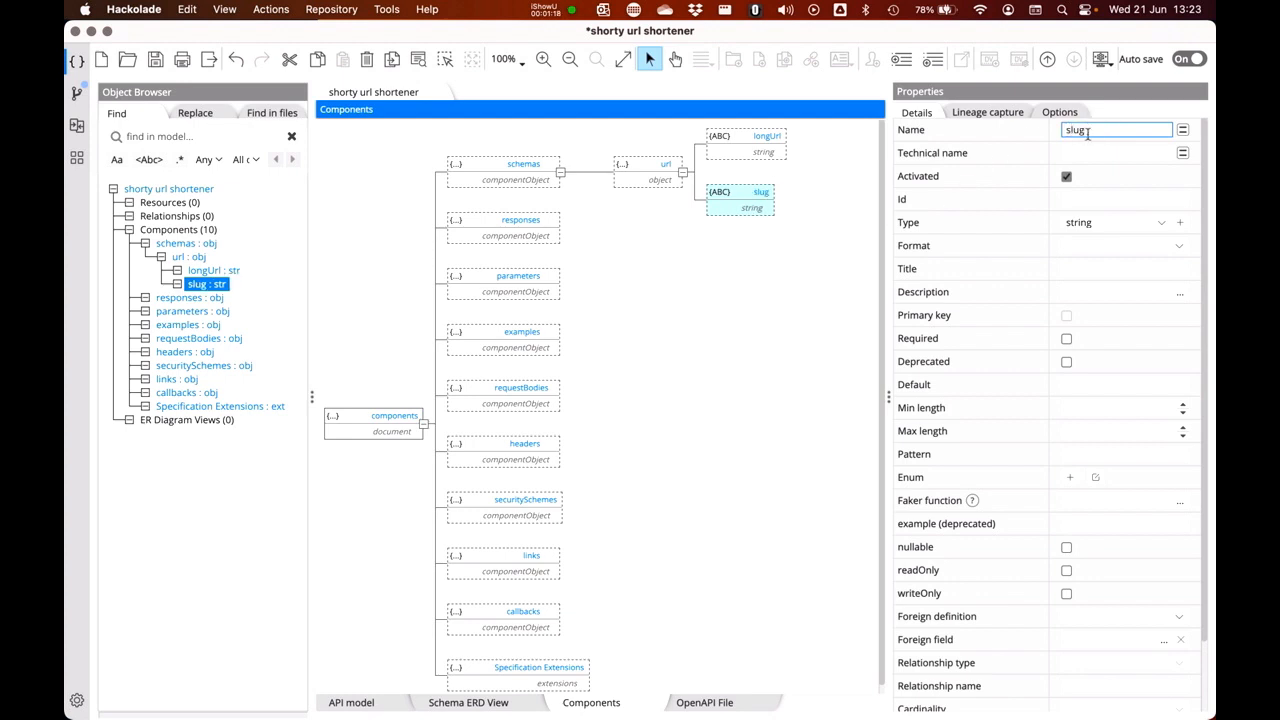
- Append an object field named "error" after the url object under schemas
{"action": "left_click", "coordinate": [648, 170]}
{"action": "left_click", "coordinate": [646, 164]}
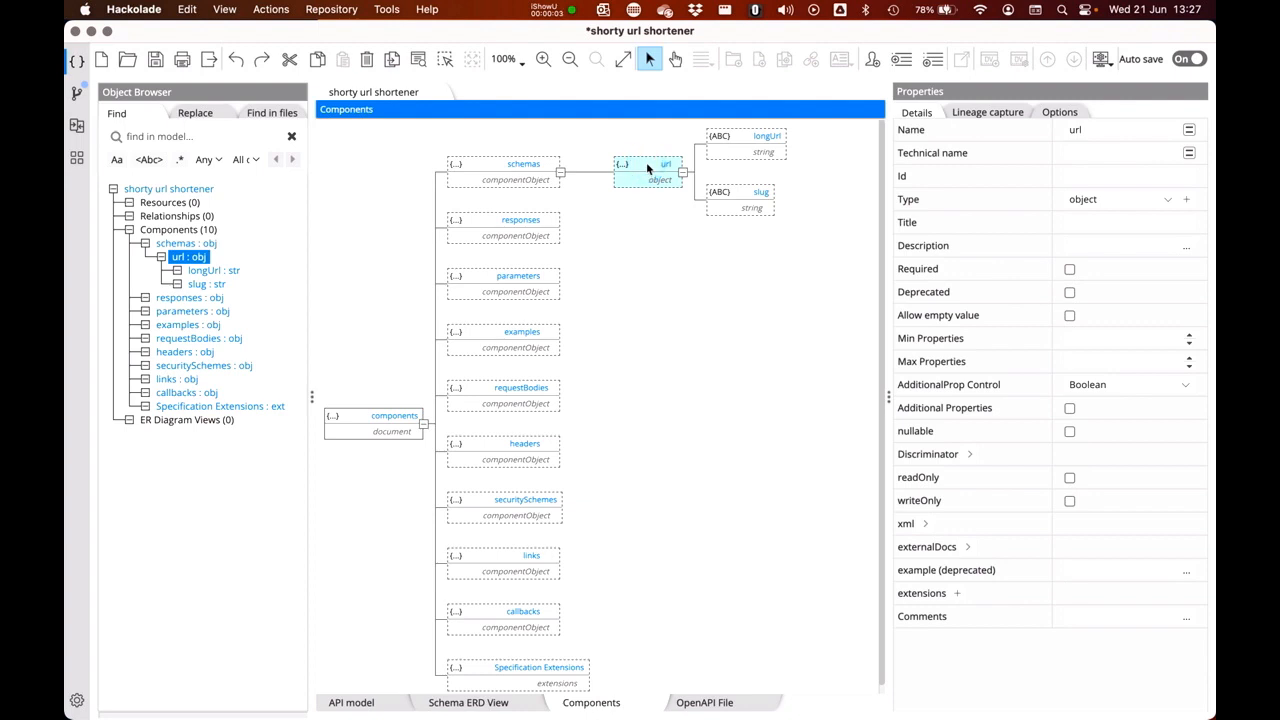
{"action": "right_click", "coordinate": [646, 162]}
{"action": "mouse_move", "coordinate": [797, 221]}
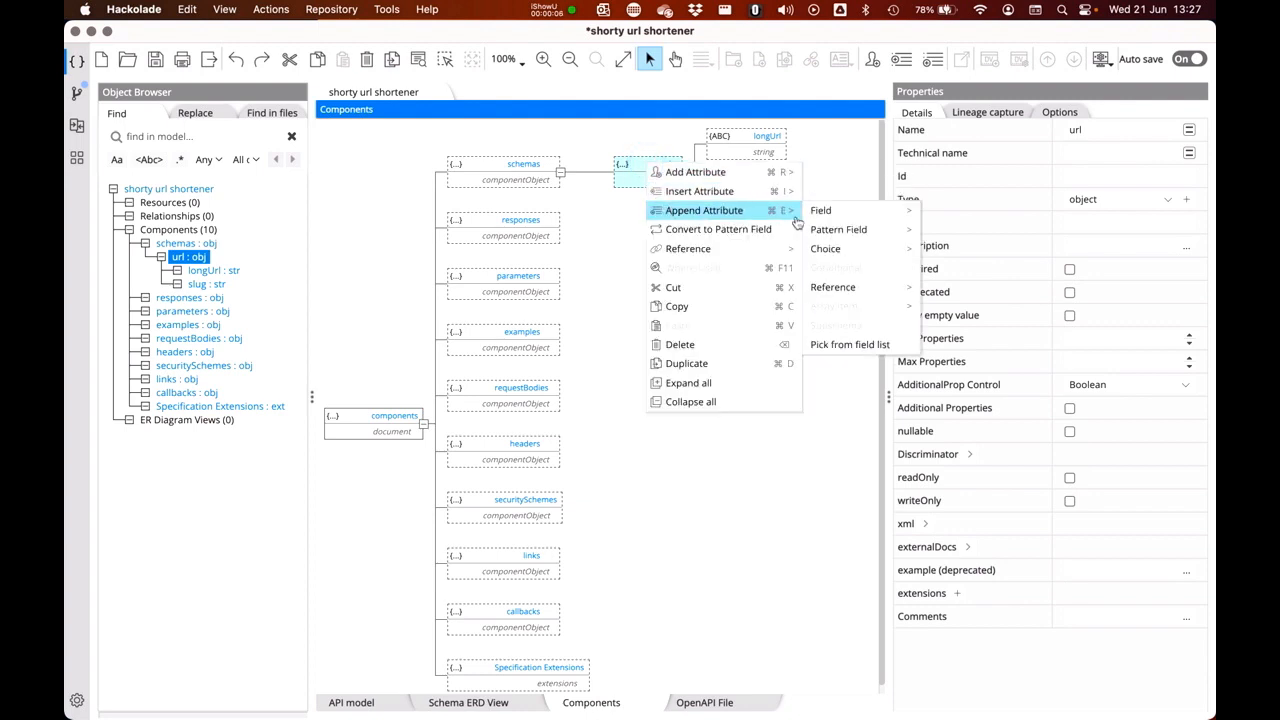
{"action": "left_click", "coordinate": [957, 322]}
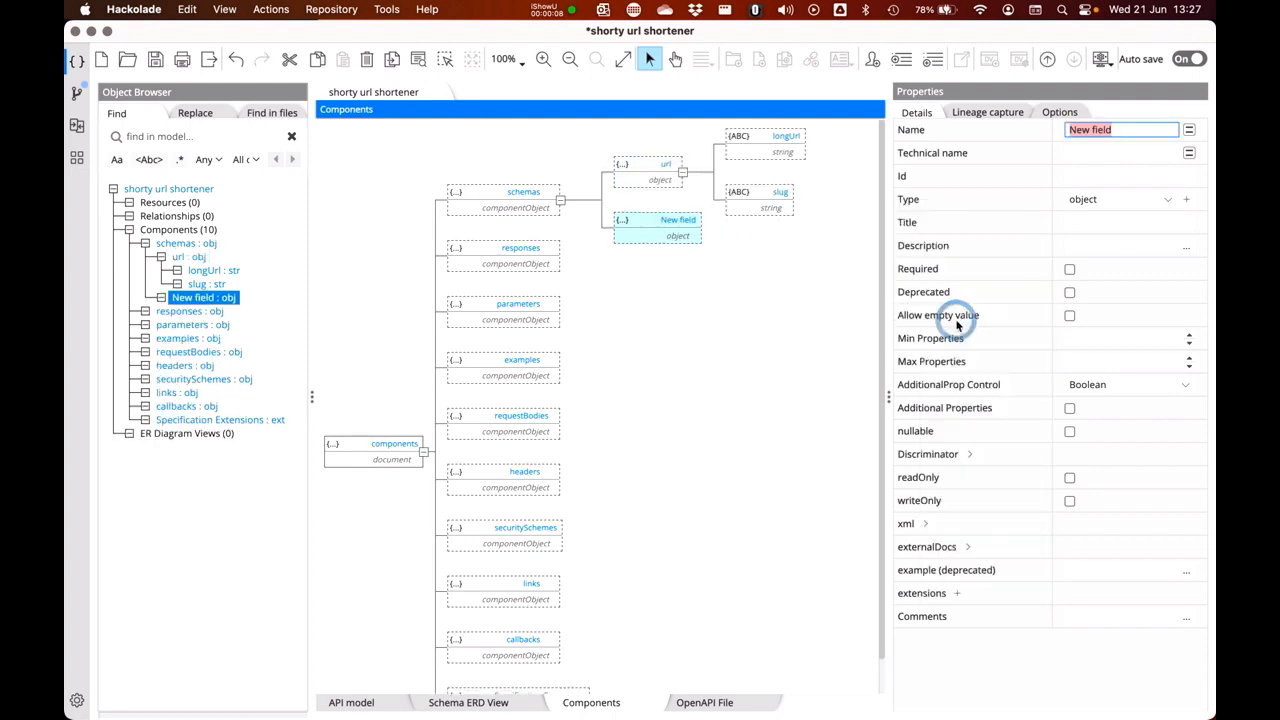
{"action": "type", "text": "error"}
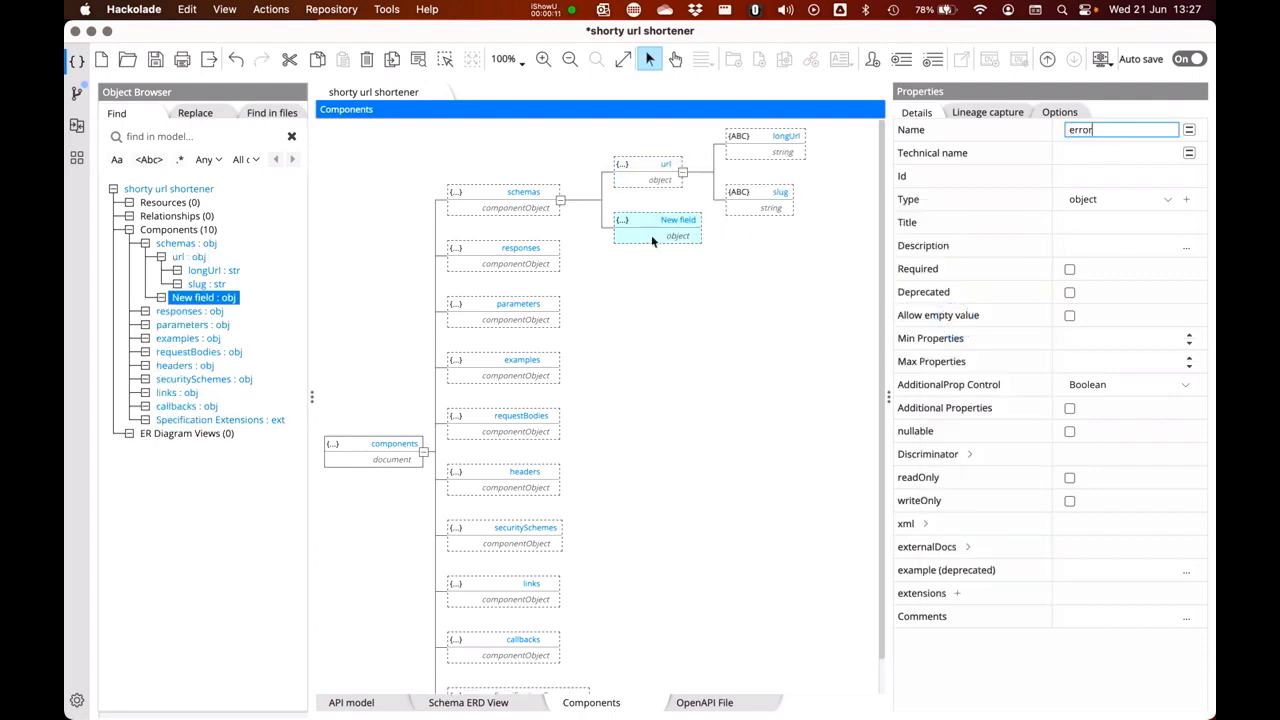
- Add a number field "statusCode" and a string field "message" to the error object
{"action": "left_click", "coordinate": [634, 219]}
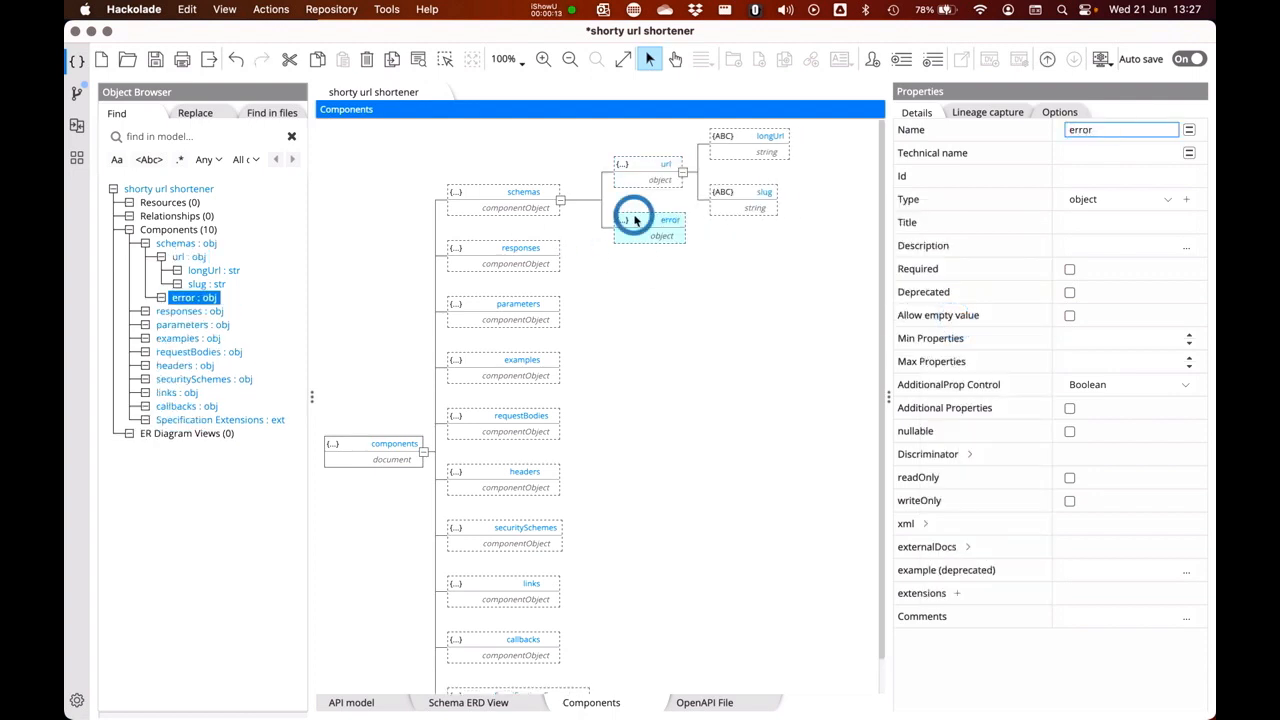
{"action": "right_click", "coordinate": [634, 219]}
{"action": "mouse_move", "coordinate": [843, 227]}
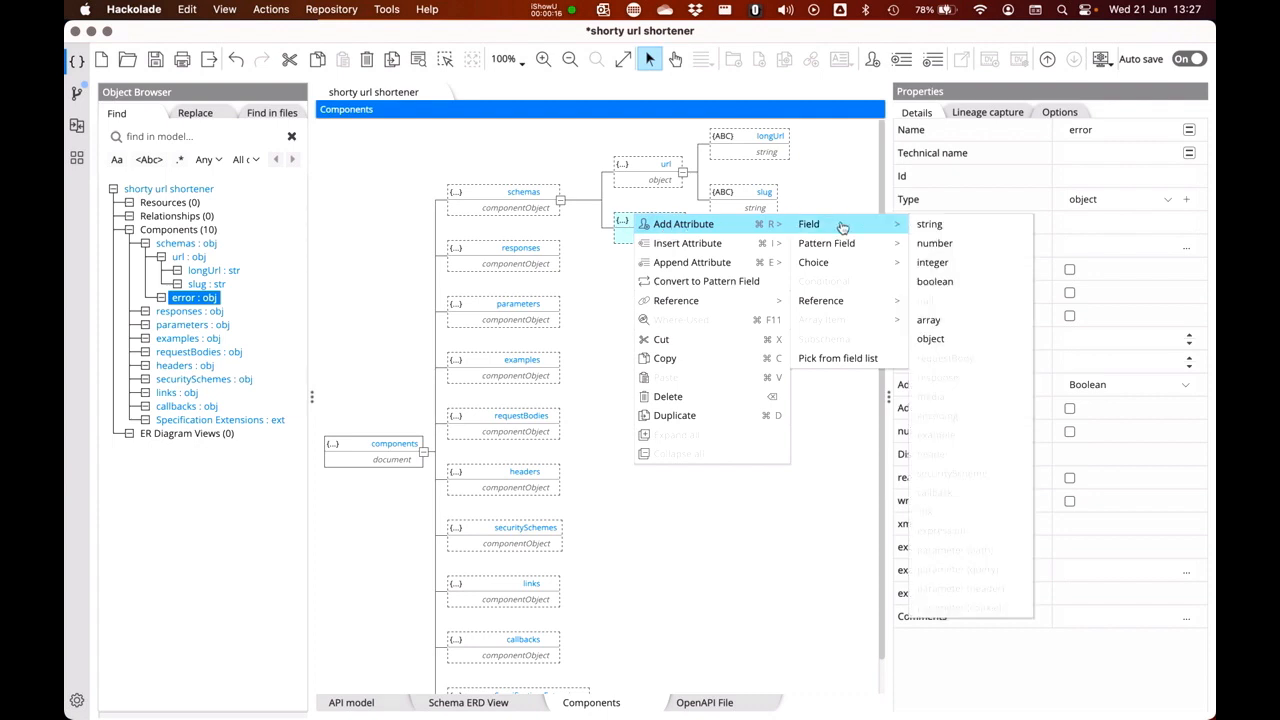
{"action": "left_click", "coordinate": [936, 247]}
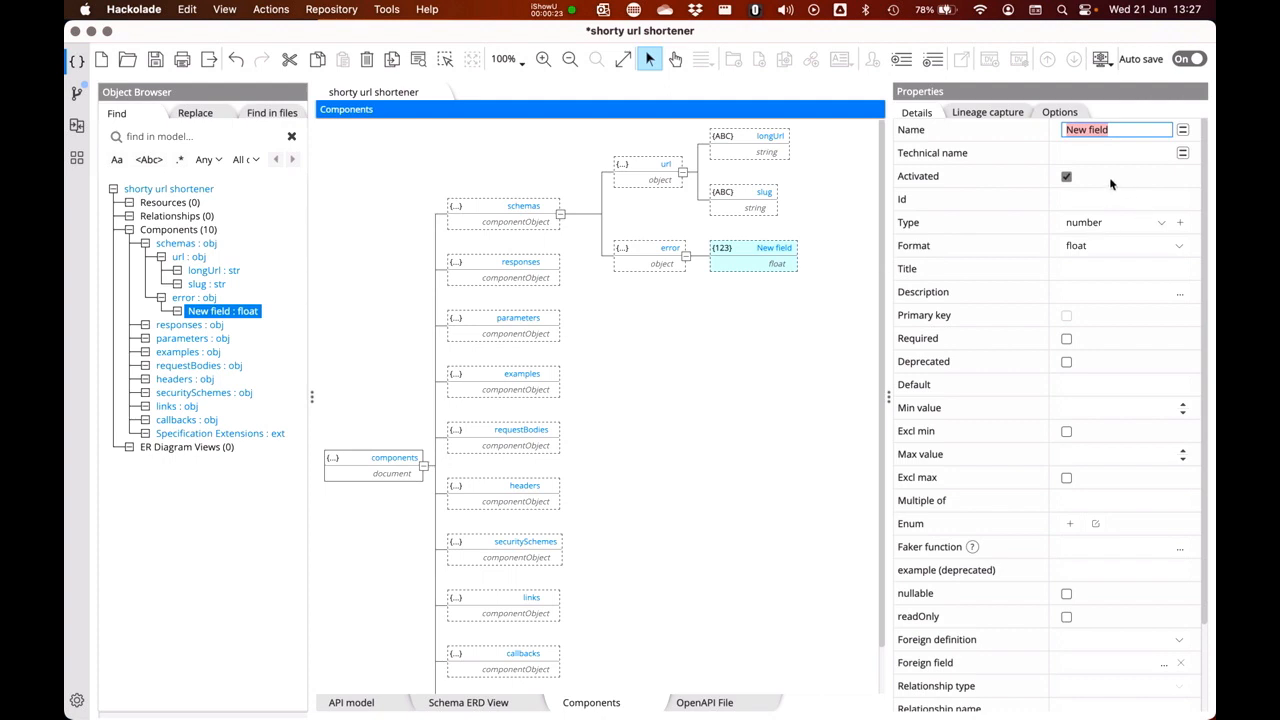
{"action": "type", "text": "statusCode"}
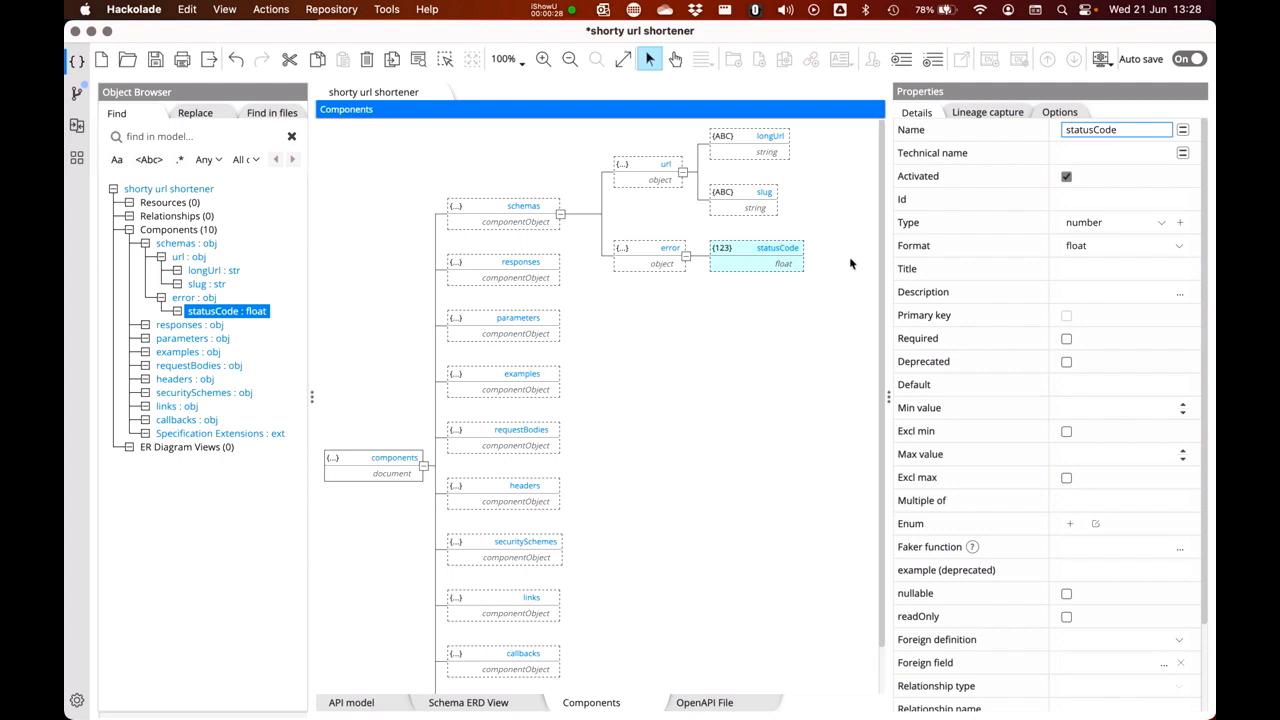
{"action": "key", "text": "Return"}
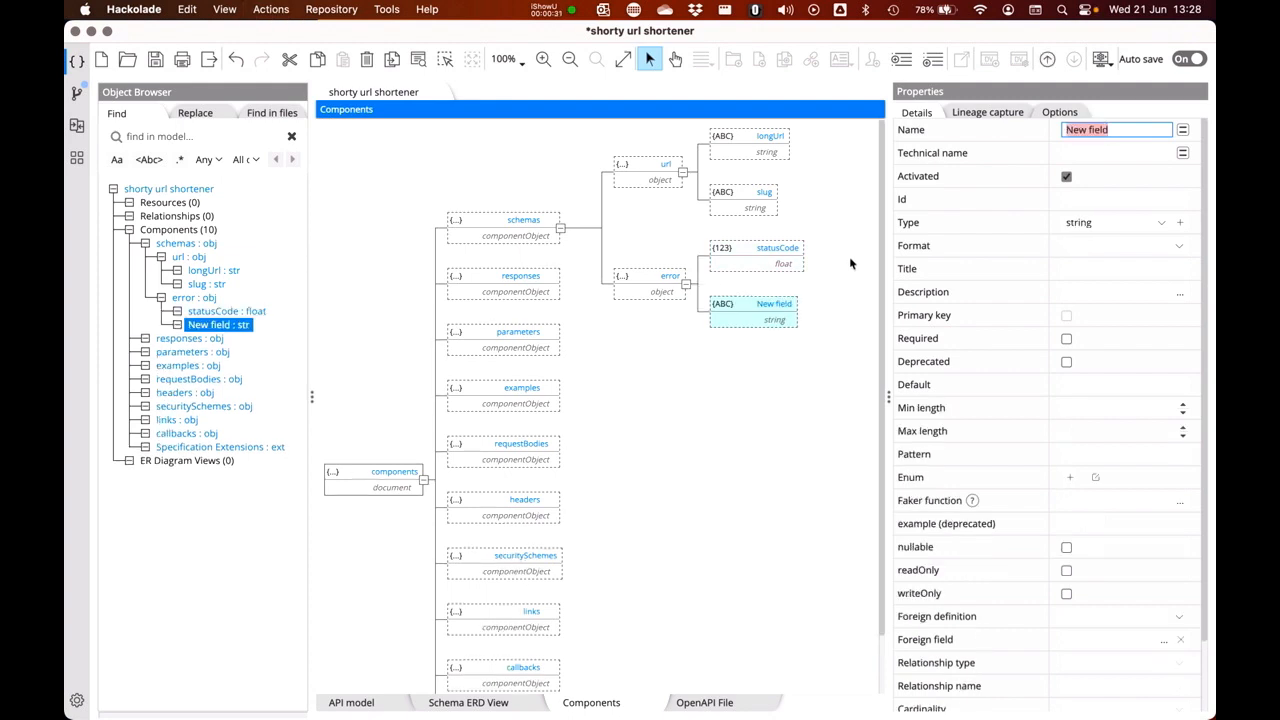
{"action": "type", "text": "message"}
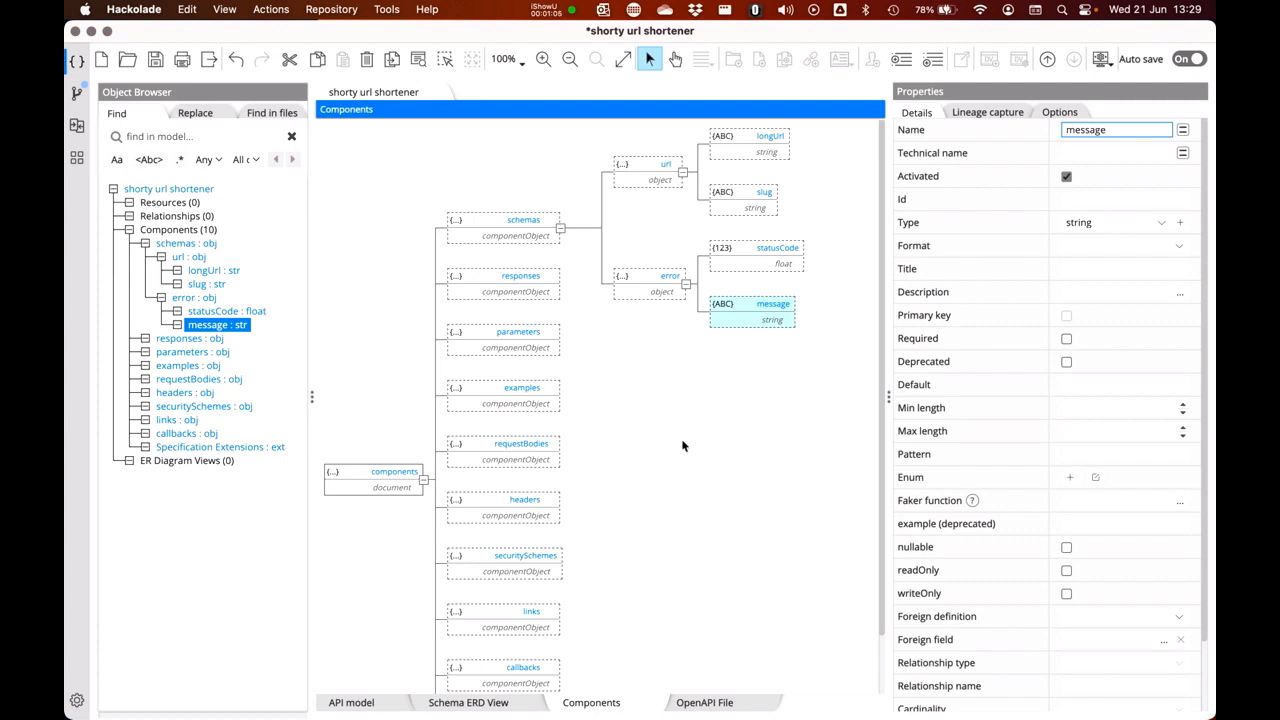
- Add a requestBody attribute under the requestBodies component
{"action": "left_click", "coordinate": [492, 232]}
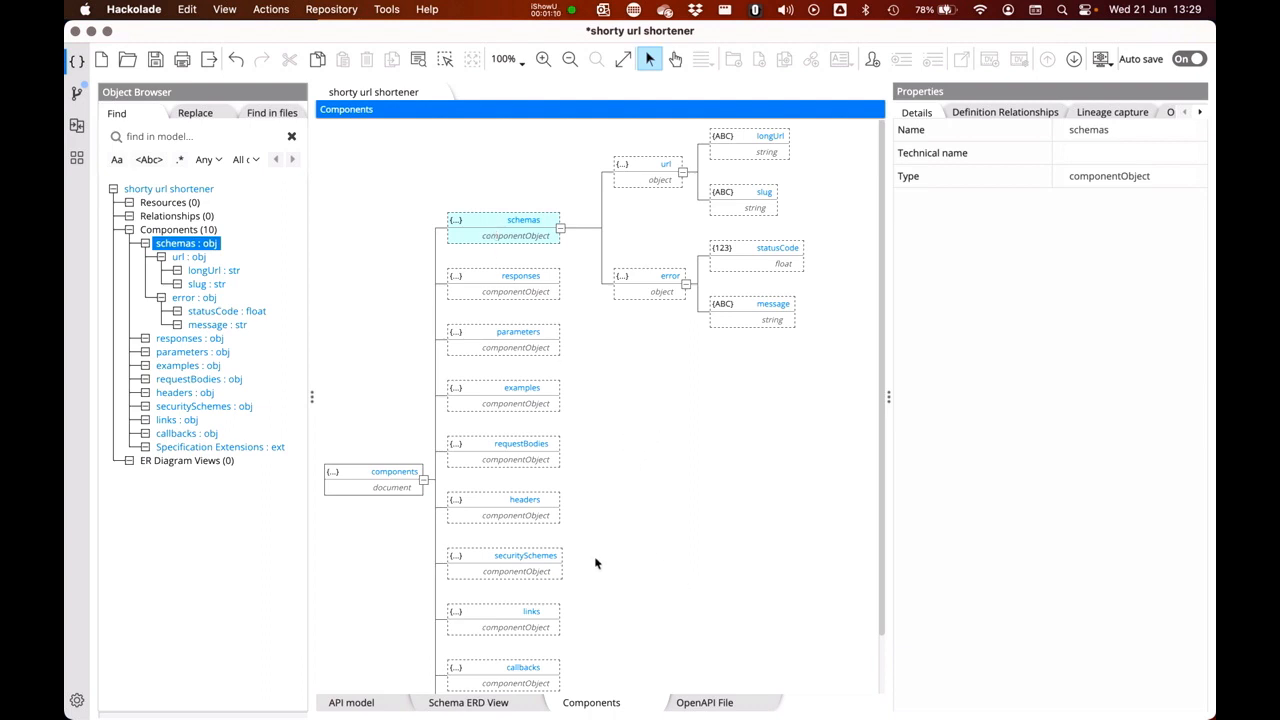
{"action": "left_click", "coordinate": [478, 446]}
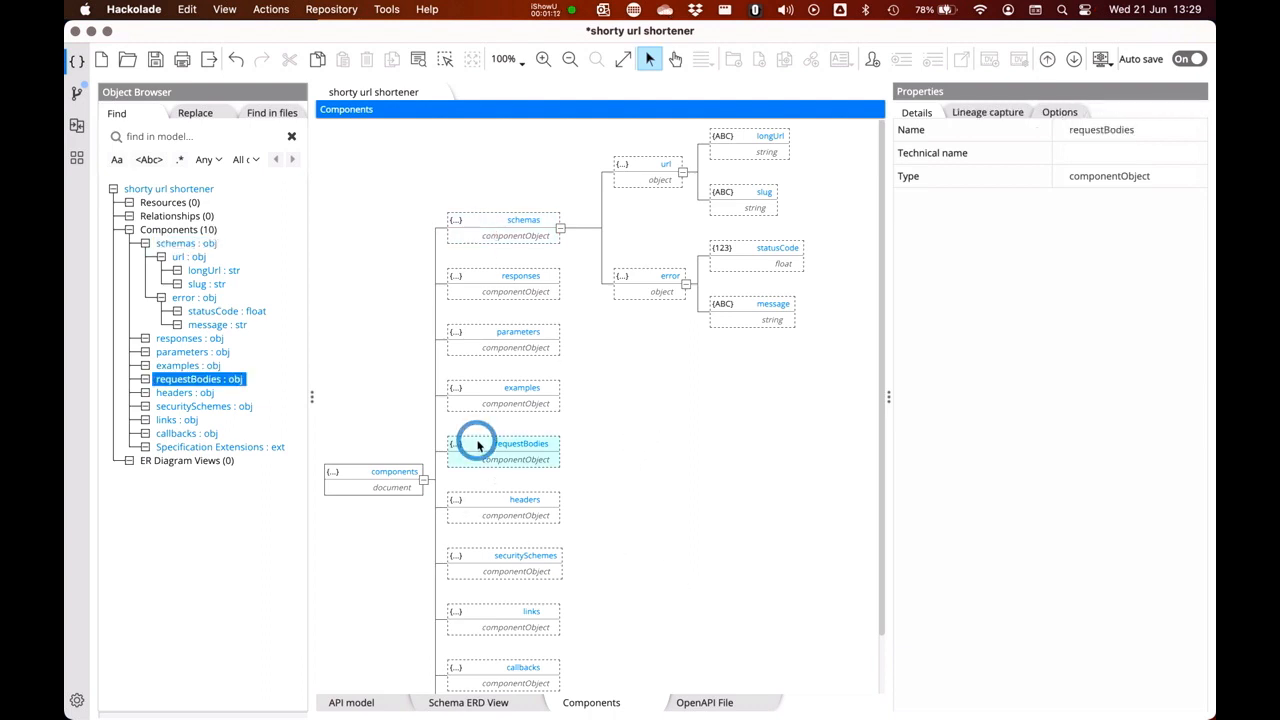
{"action": "right_click", "coordinate": [478, 446]}
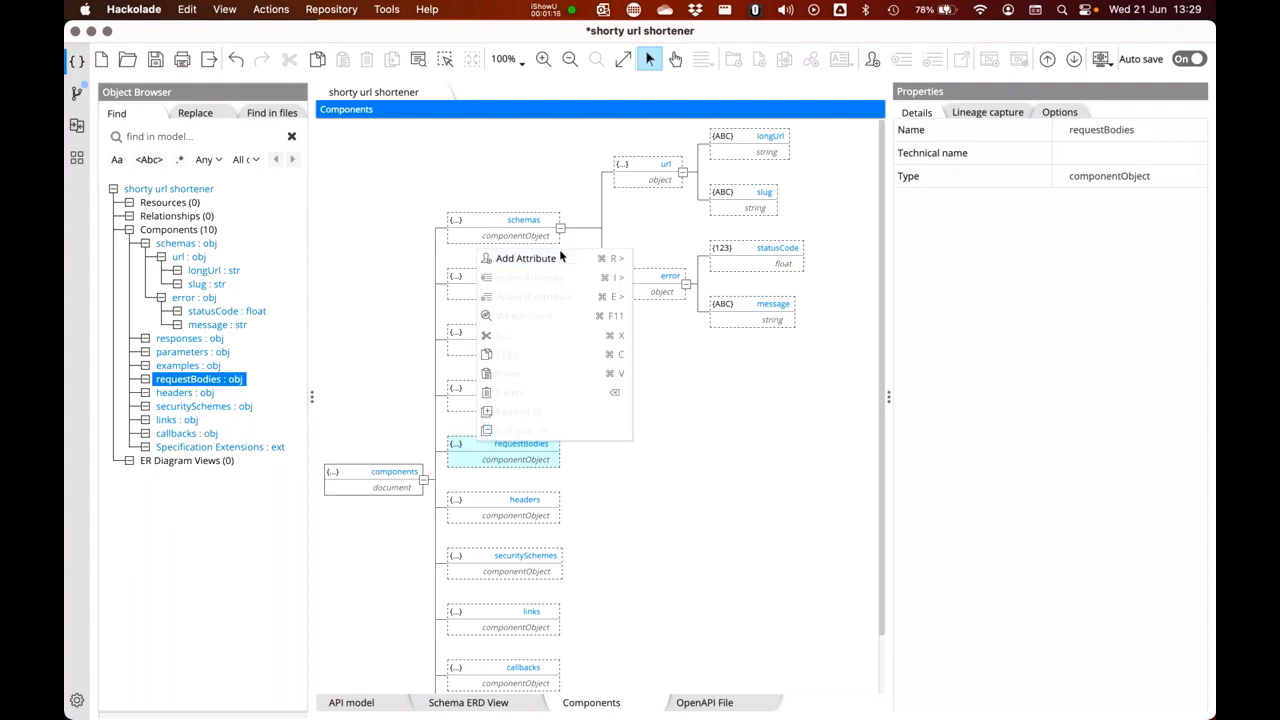
{"action": "mouse_move", "coordinate": [563, 258]}
{"action": "mouse_move", "coordinate": [680, 258]}
{"action": "left_click", "coordinate": [789, 396]}
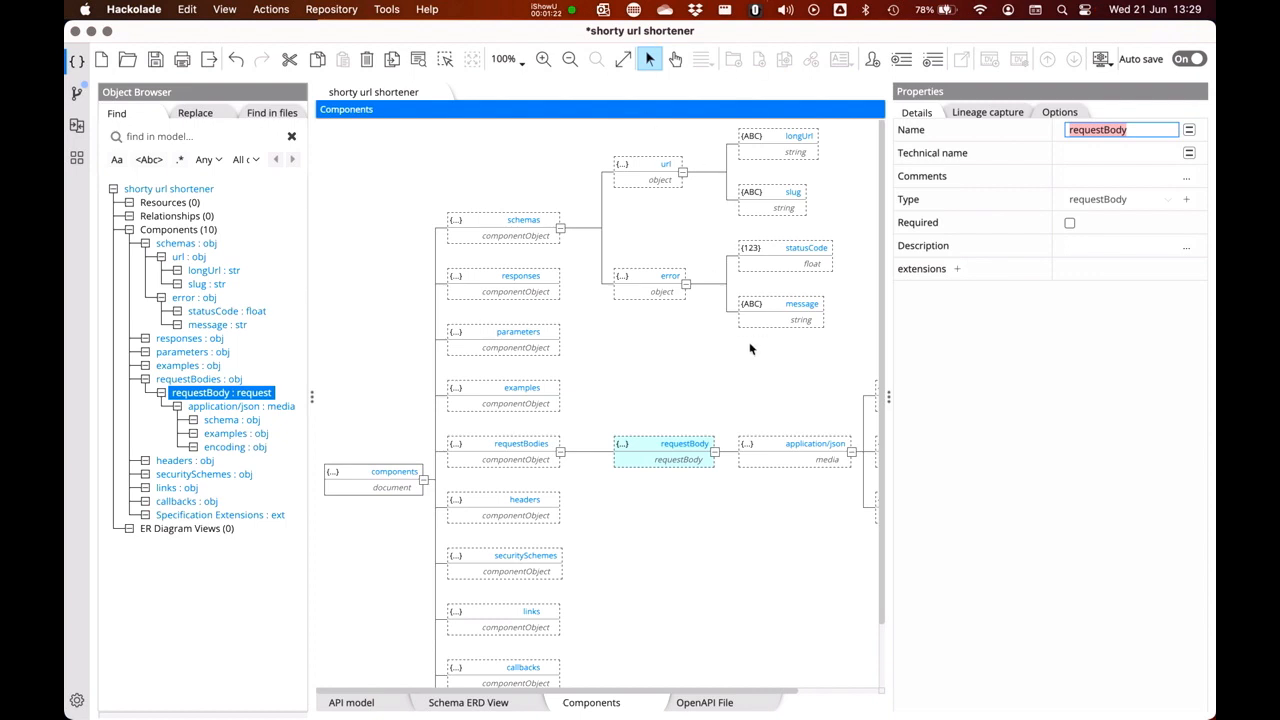
- Rename the new request body under requestBodies as "urlBody"
{"action": "scroll", "coordinate": [751, 266], "scroll_direction": "down", "scroll_amount": 1}
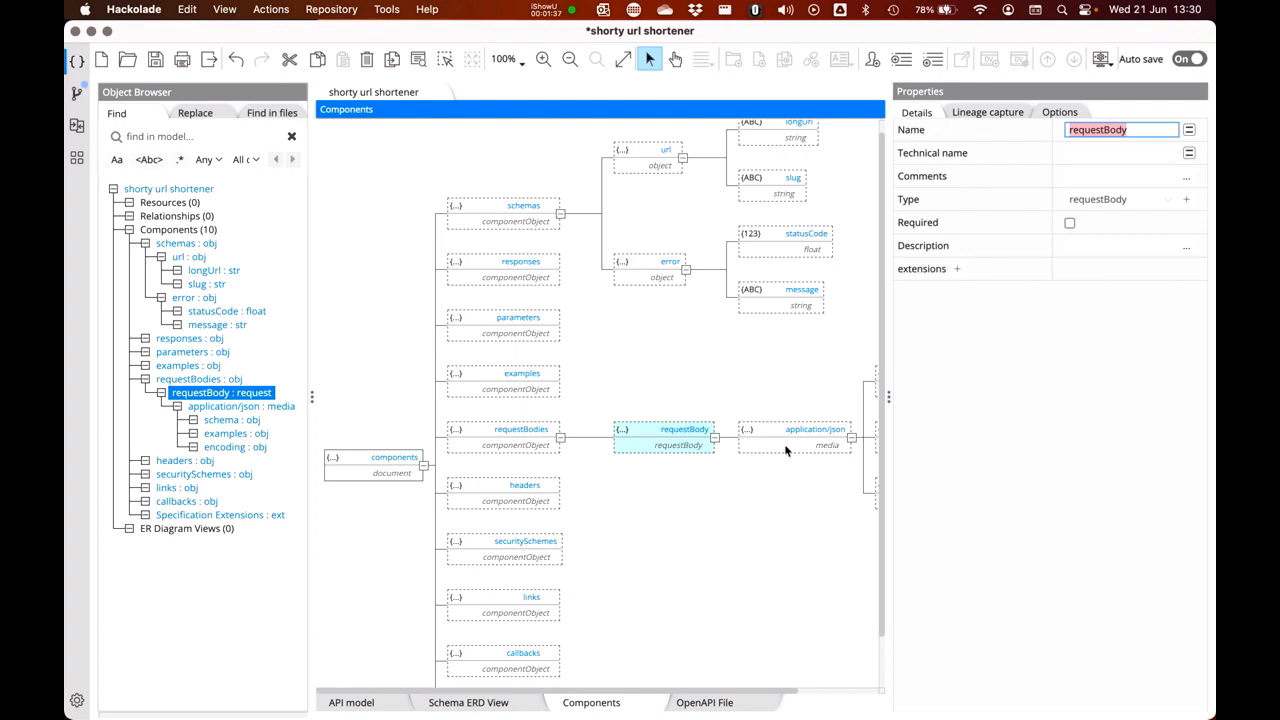
{"action": "scroll", "coordinate": [785, 451], "scroll_direction": "right", "scroll_amount": 3}
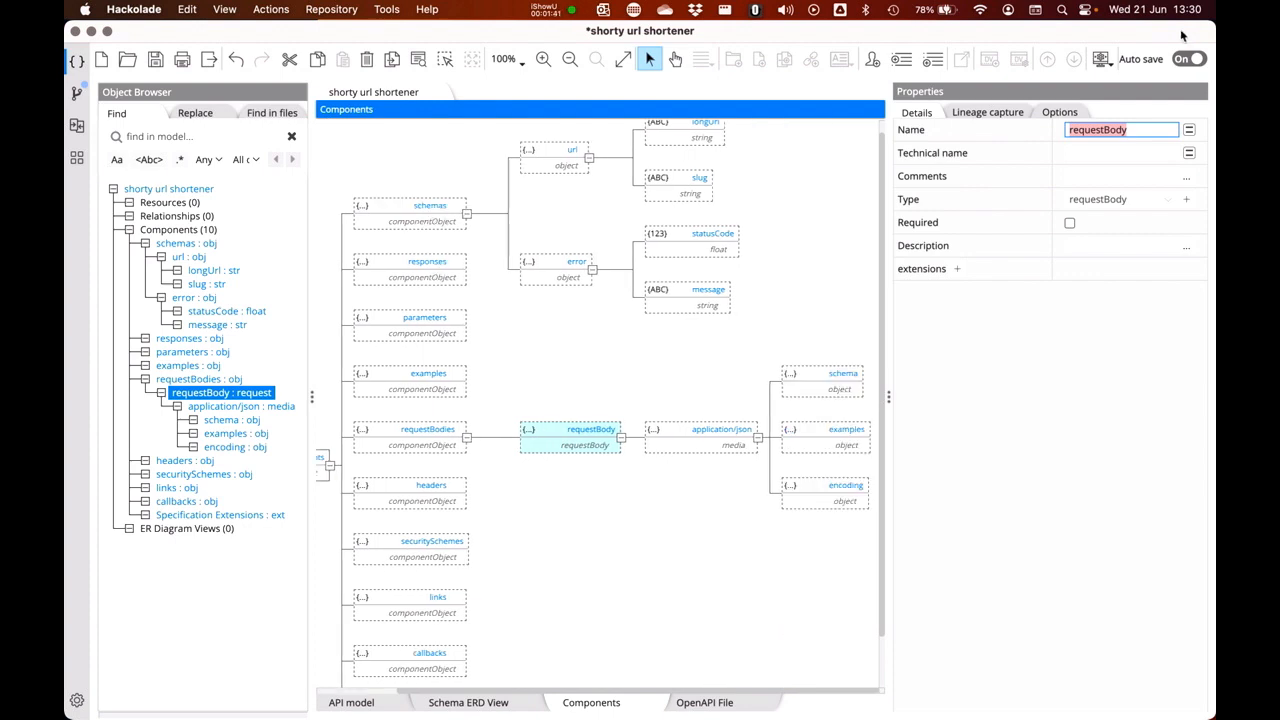
{"action": "left_click", "coordinate": [1098, 126]}
{"action": "left_click_drag", "start_coordinate": [1102, 126], "coordinate": [981, 133]}
{"action": "type", "text": "url"}
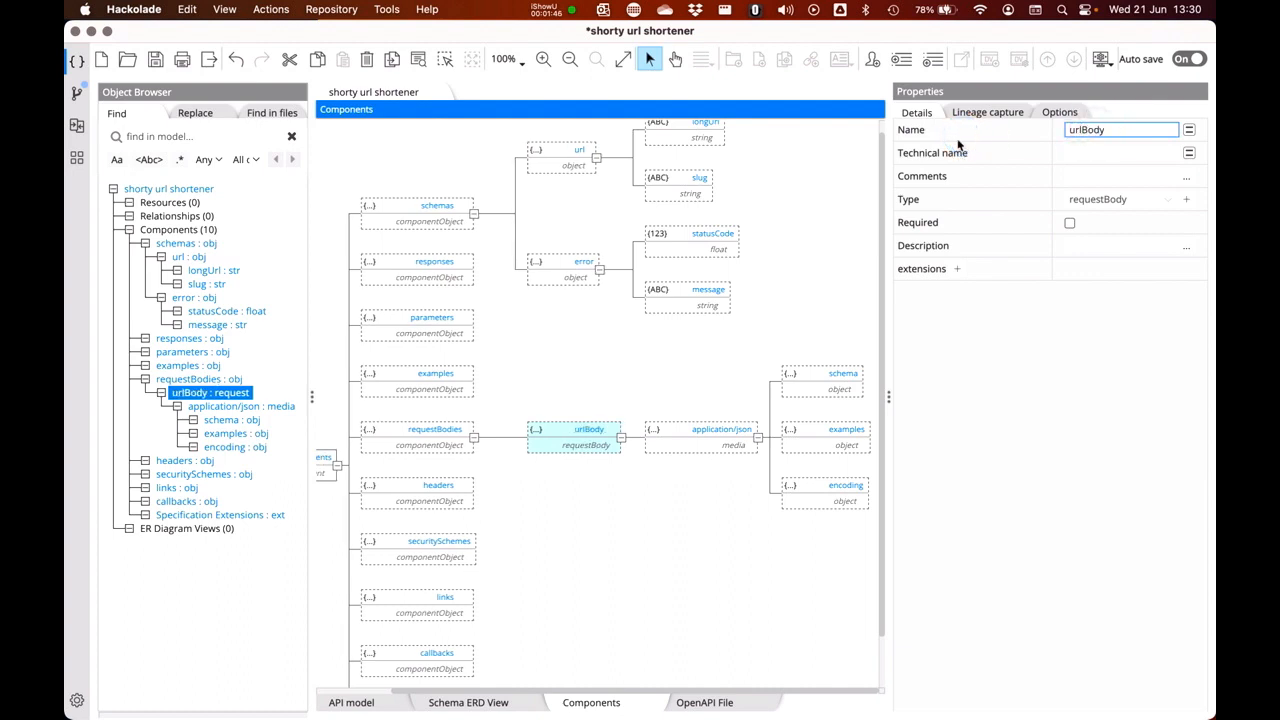
- Replace the schema object of urlBody's application/json media with a reference to the url component
{"action": "left_click", "coordinate": [810, 380]}
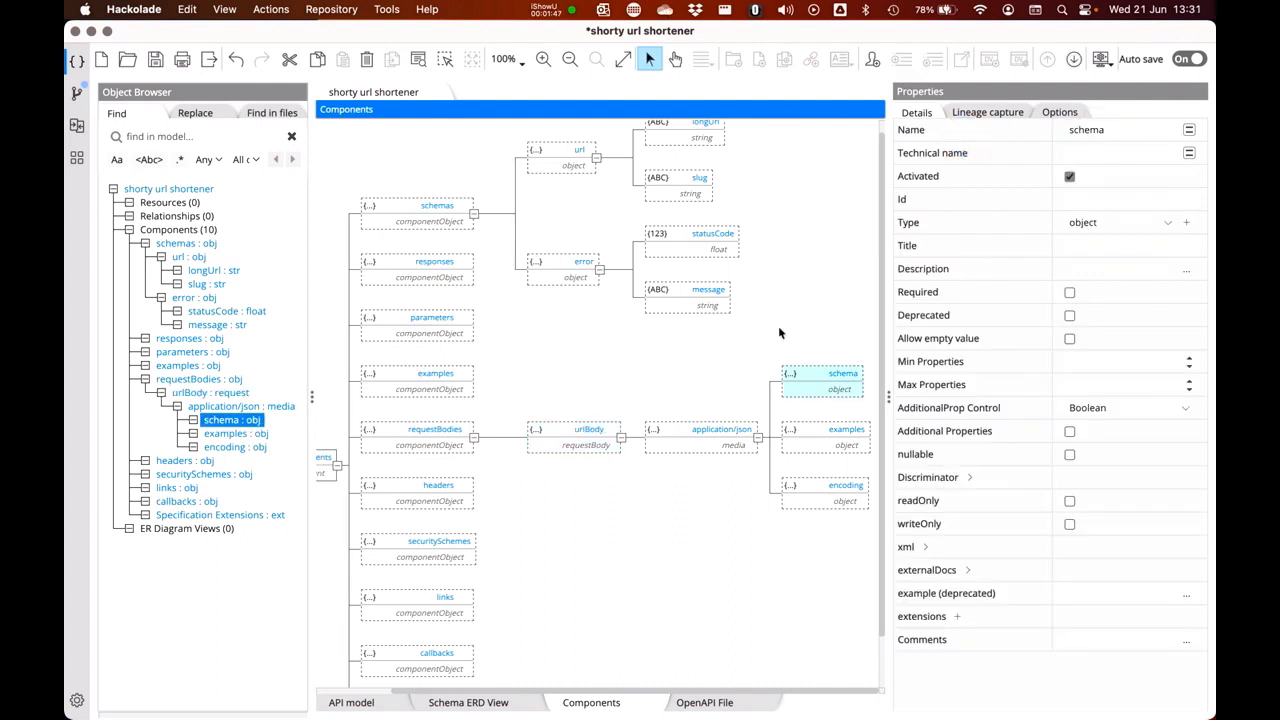
{"action": "left_click", "coordinate": [810, 376]}
{"action": "right_click", "coordinate": [808, 370]}
{"action": "mouse_move", "coordinate": [851, 462]}
{"action": "mouse_move", "coordinate": [978, 477]}
{"action": "mouse_move", "coordinate": [897, 498]}
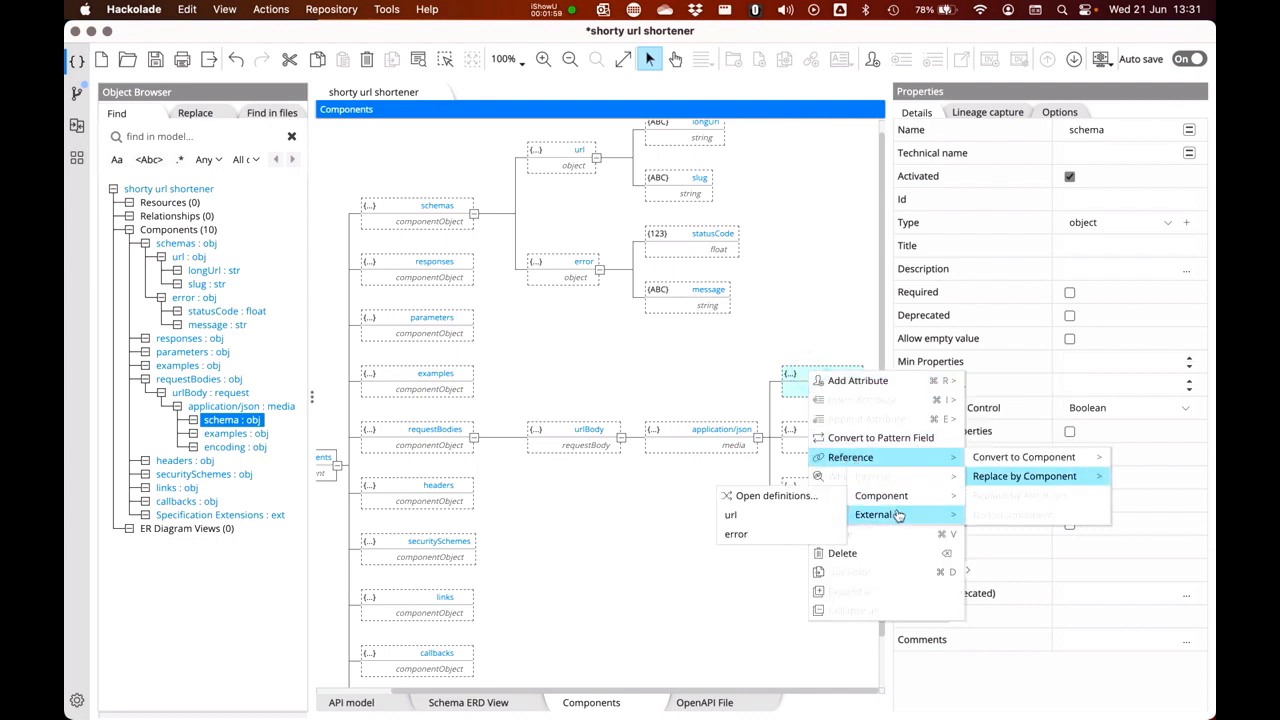
{"action": "left_click", "coordinate": [781, 516]}
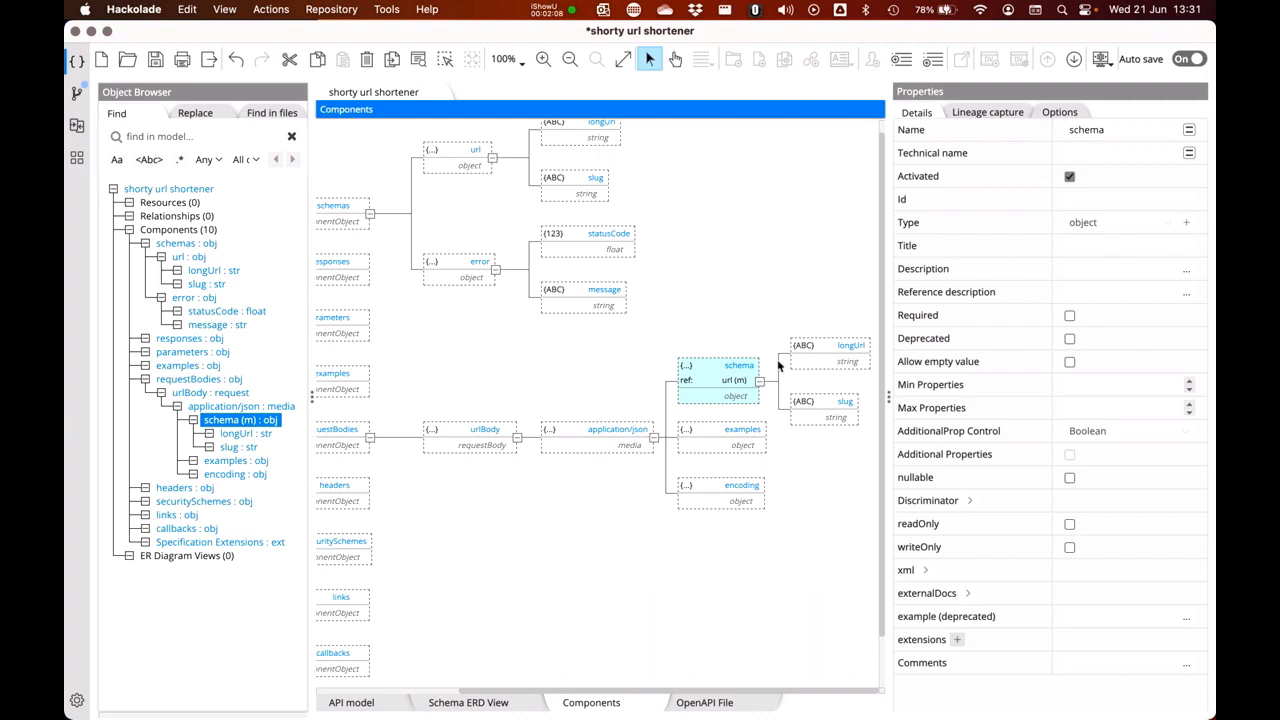
{"action": "left_click", "coordinate": [820, 403]}
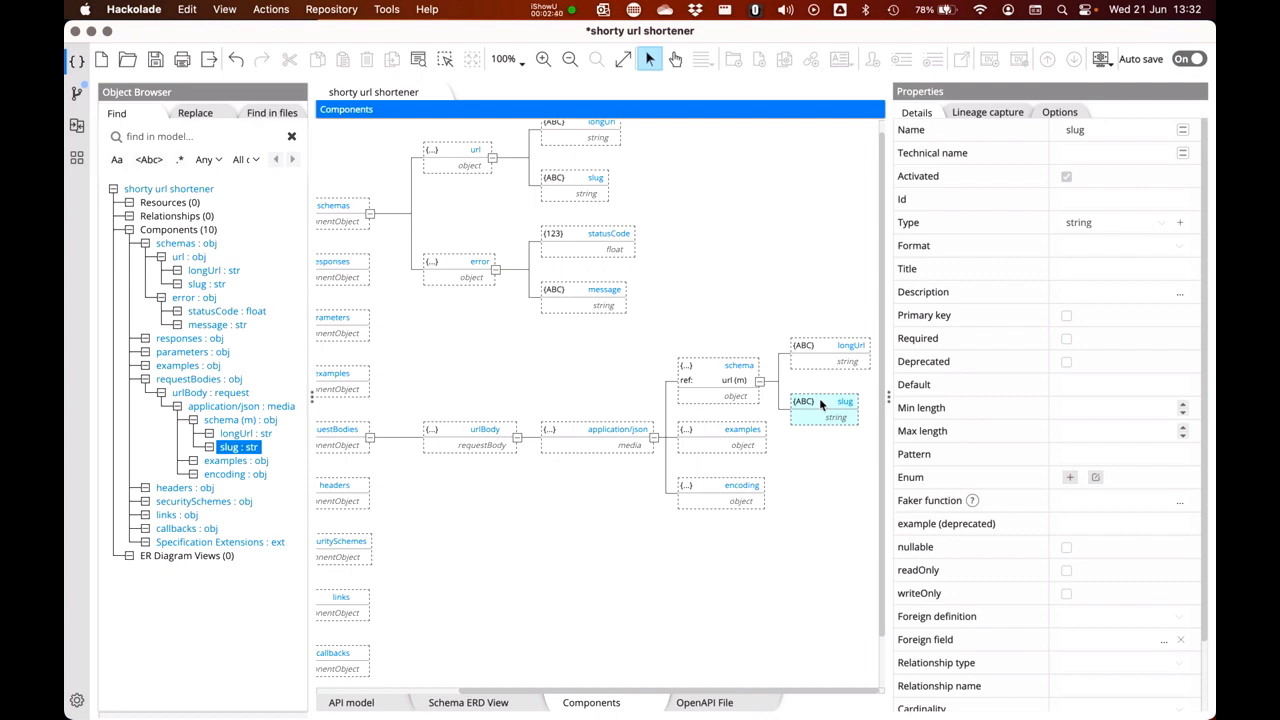
- Add an example field named "custom" to the examples object of urlBody's application/json media
{"action": "left_click", "coordinate": [722, 438]}
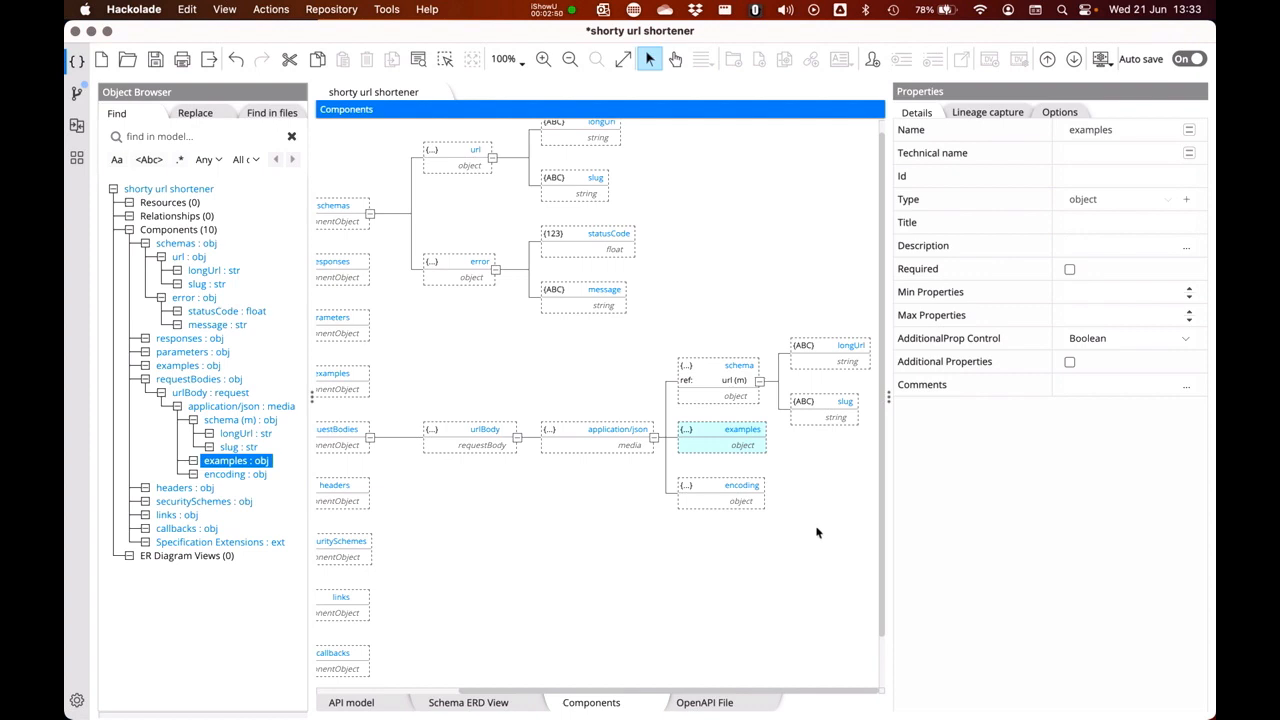
{"action": "right_click", "coordinate": [701, 438]}
{"action": "mouse_move", "coordinate": [850, 256]}
{"action": "mouse_move", "coordinate": [908, 256]}
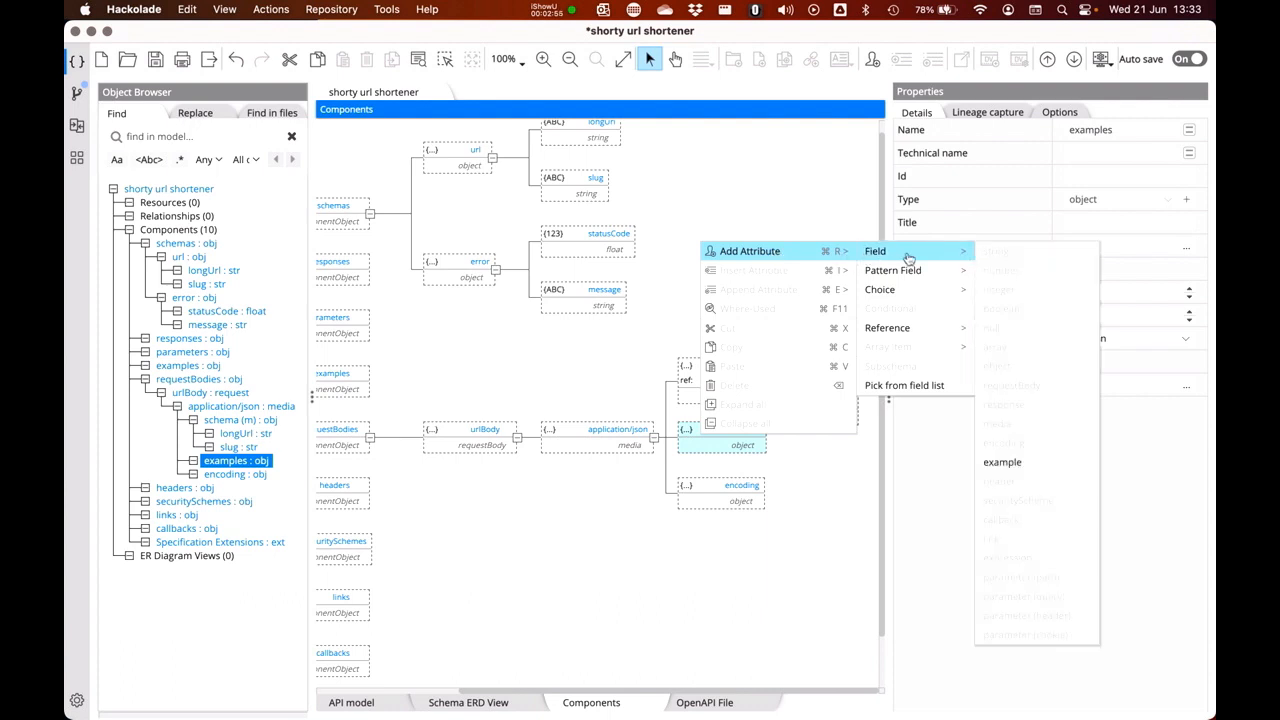
{"action": "left_click", "coordinate": [1015, 466]}
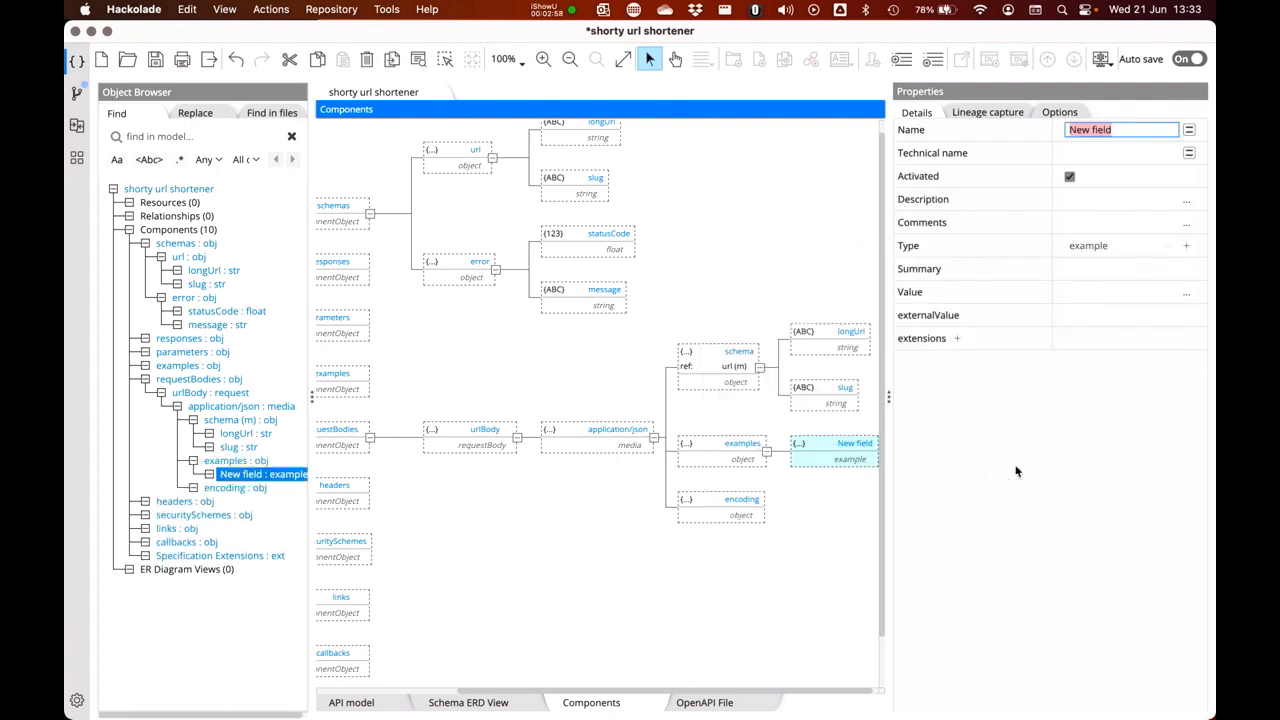
{"action": "type", "text": "custom"}
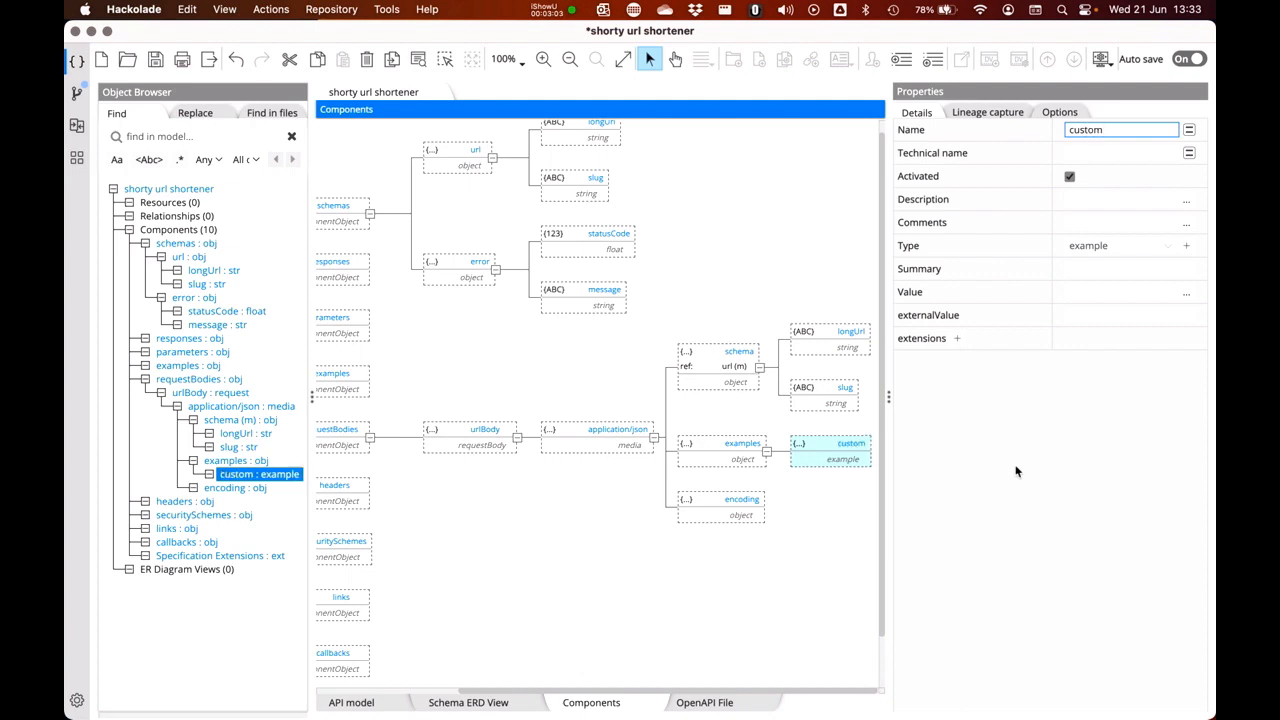
- Append a second example field named "random" after the custom example of urlBody
{"action": "left_click", "coordinate": [817, 441]}
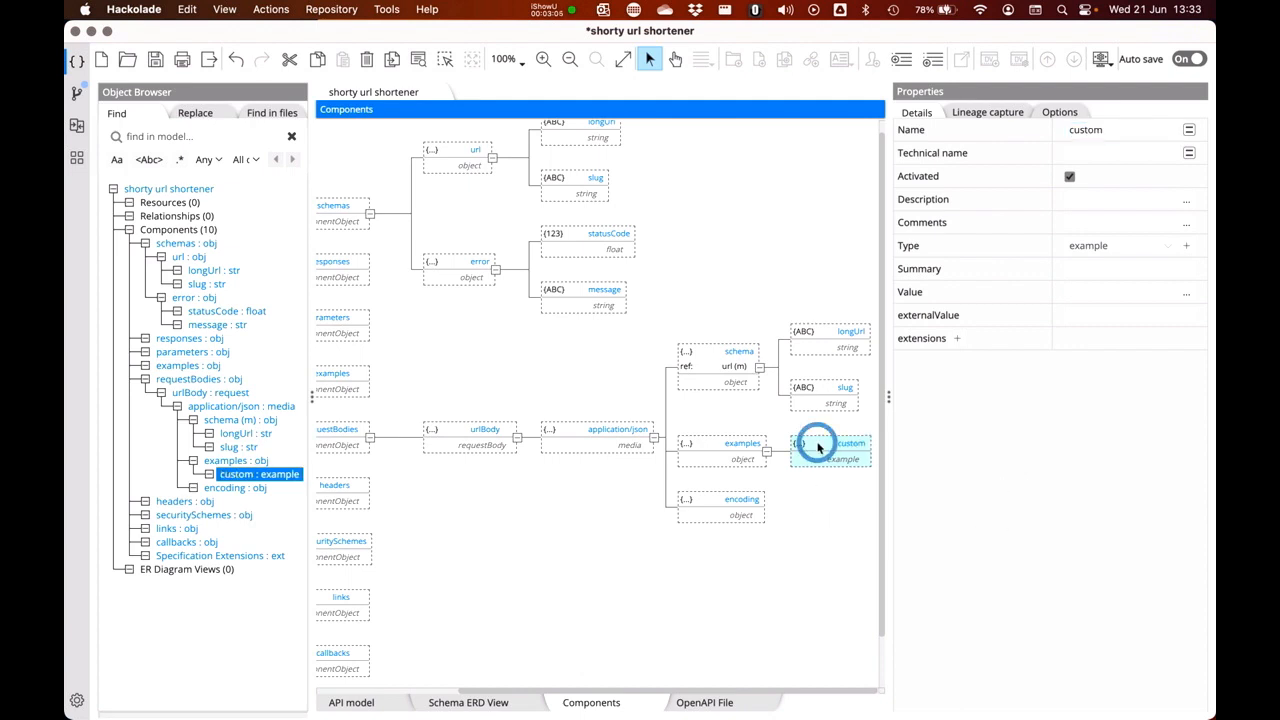
{"action": "key", "text": "Return"}
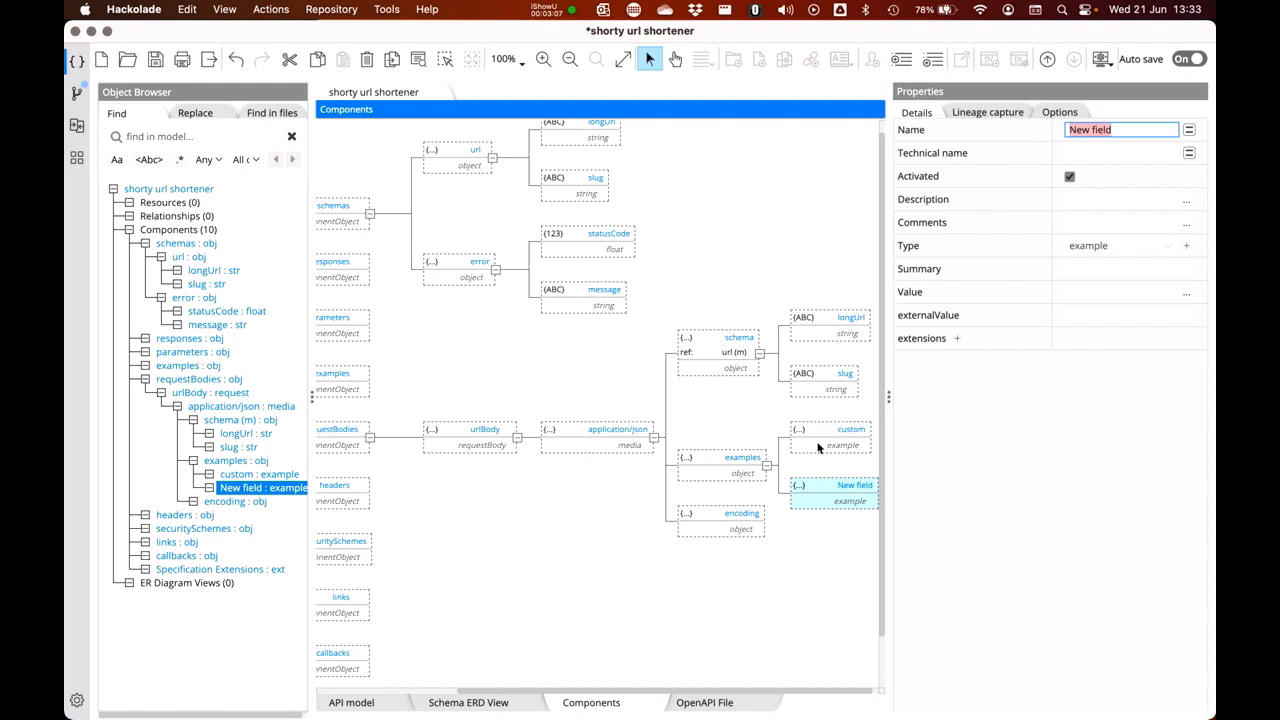
{"action": "type", "text": "random"}
{"action": "key", "text": "Tab"}
{"action": "left_click", "coordinate": [829, 557]}
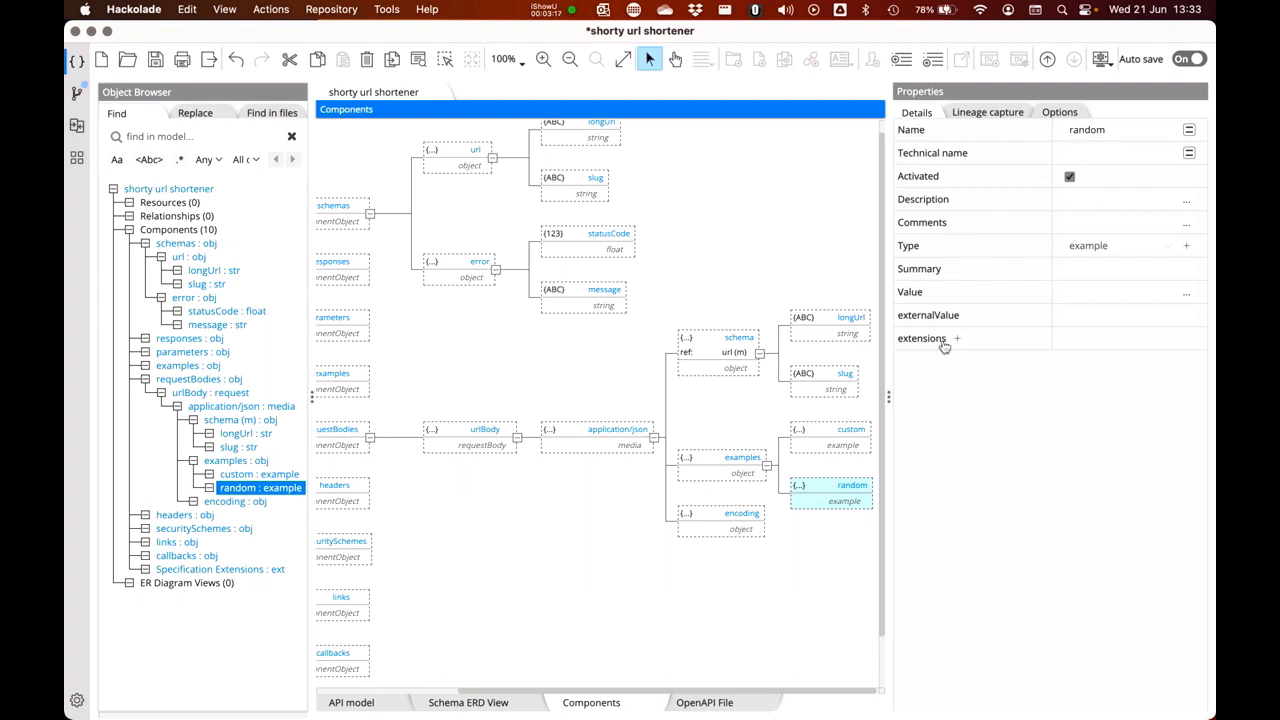
{"action": "left_click", "coordinate": [828, 435]}
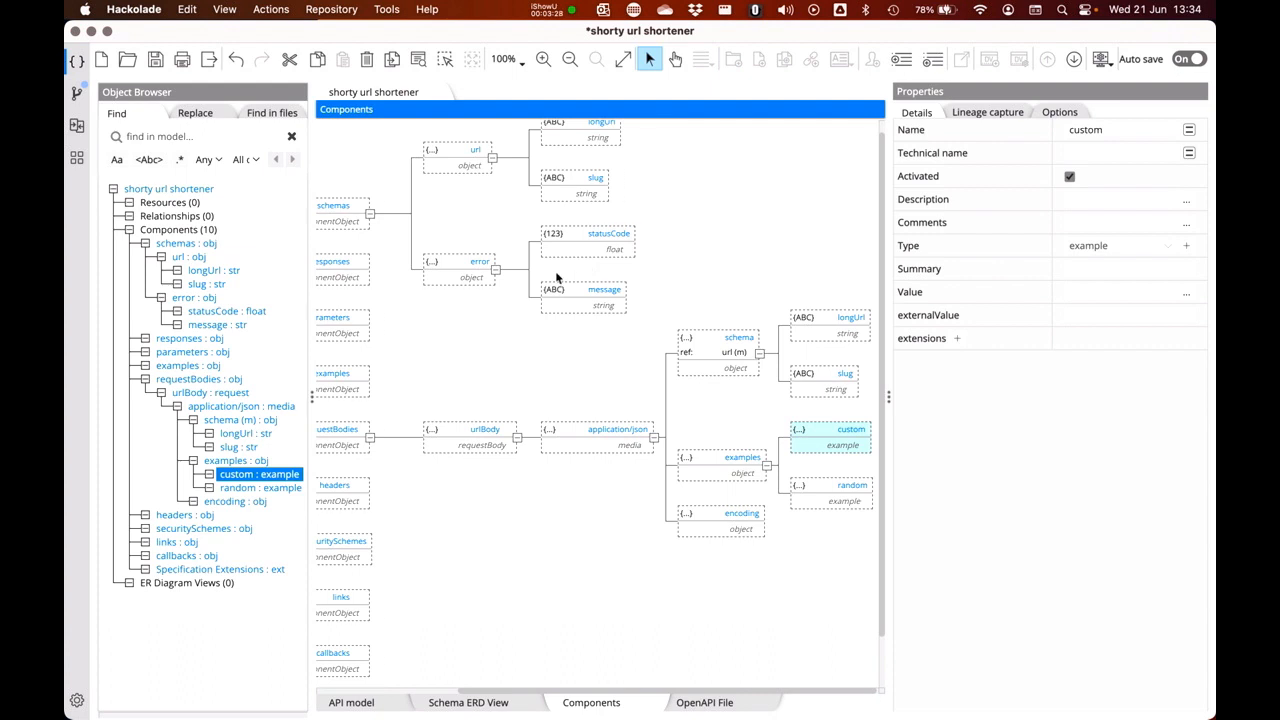
- Add a path parameter named "slug" under the parameters component and look over its child objects
{"action": "scroll", "coordinate": [557, 278], "scroll_direction": "left", "scroll_amount": 5}
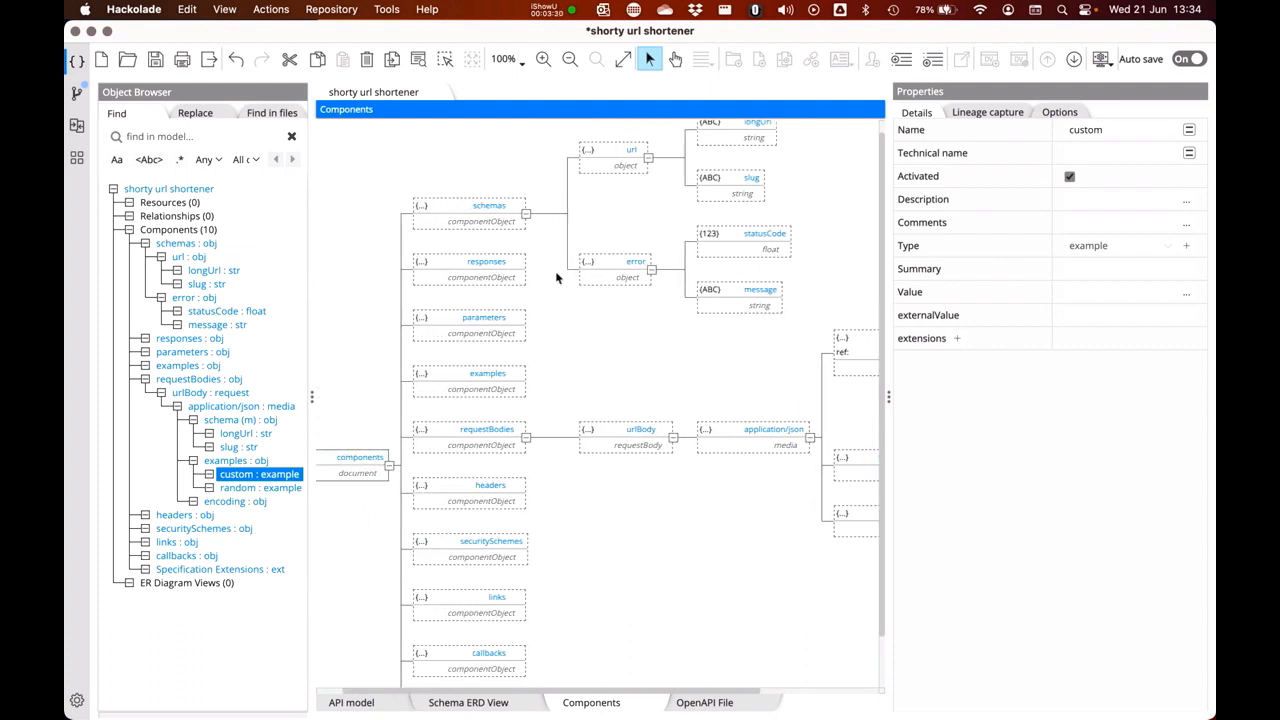
{"action": "left_click", "coordinate": [446, 318]}
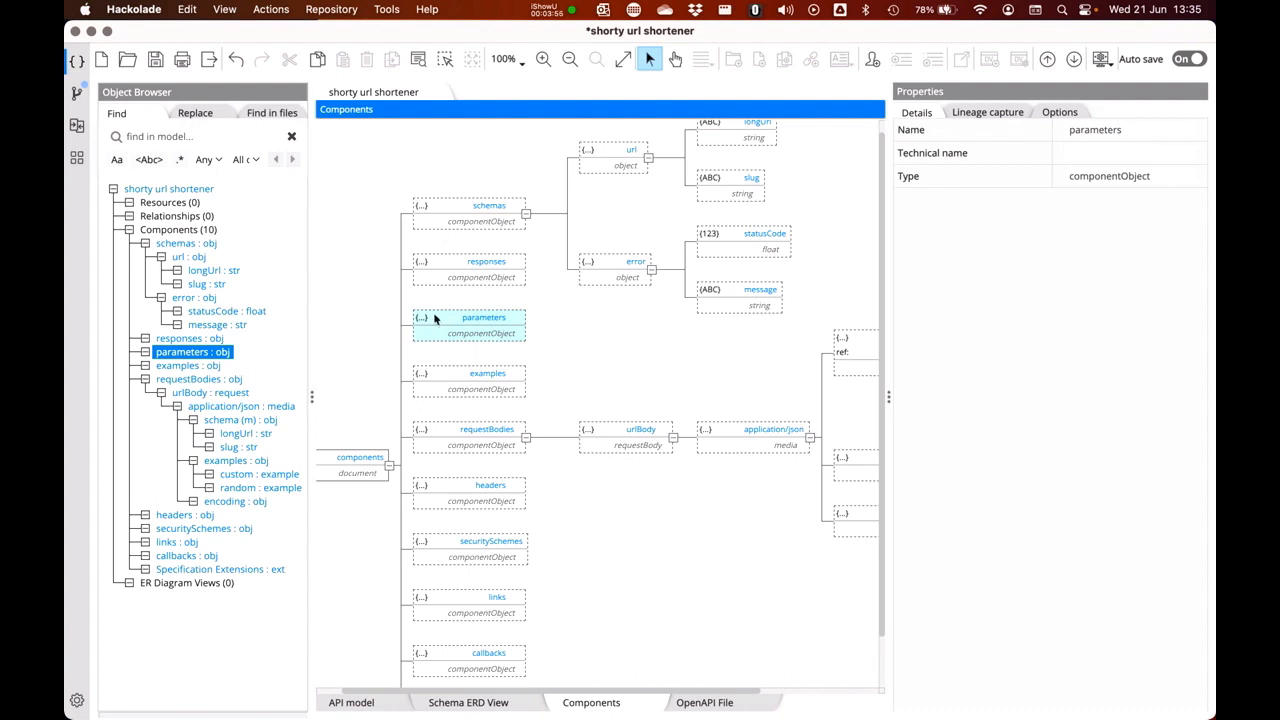
{"action": "right_click", "coordinate": [434, 318]}
{"action": "mouse_move", "coordinate": [432, 322]}
{"action": "mouse_move", "coordinate": [620, 322]}
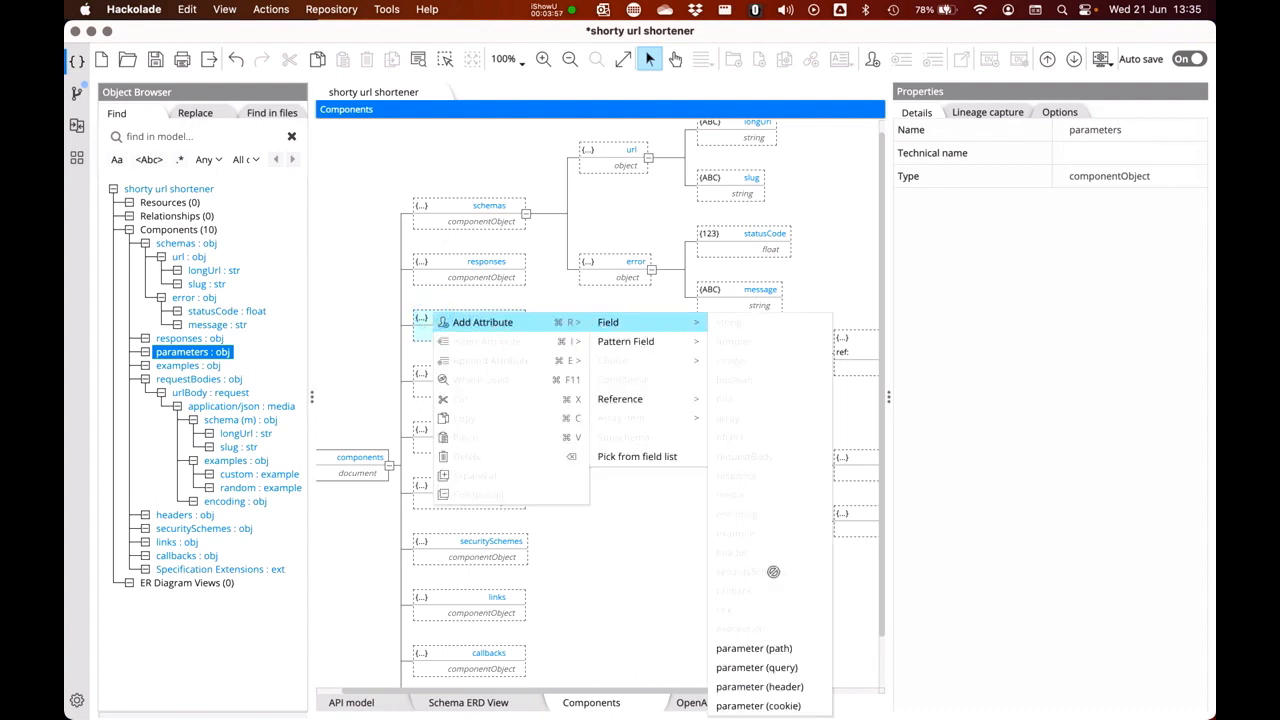
{"action": "left_click", "coordinate": [733, 648]}
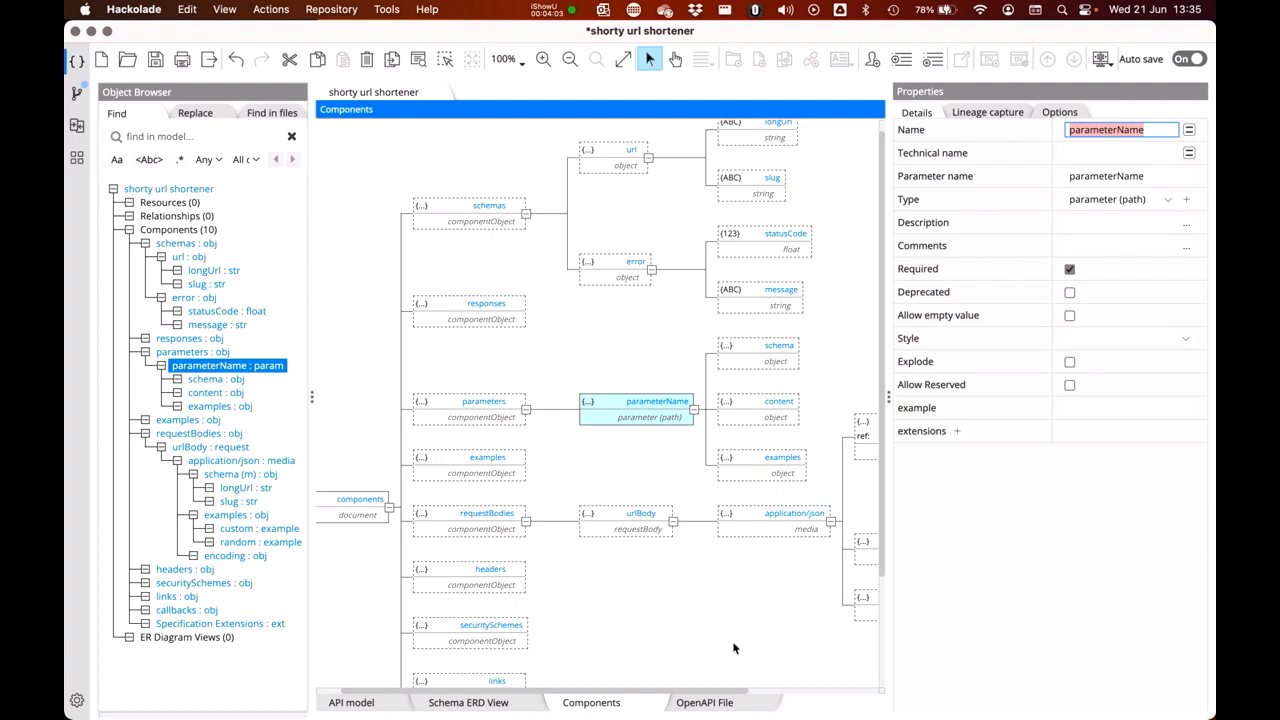
{"action": "type", "text": "slug"}
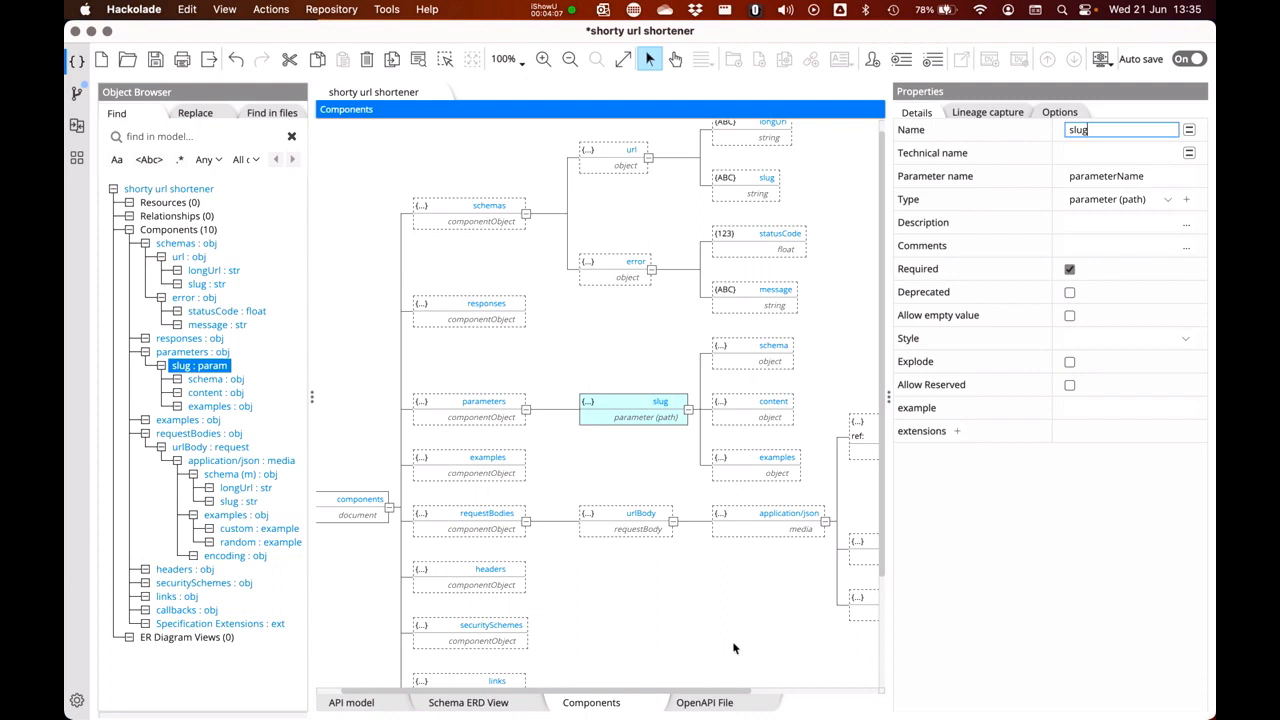
{"action": "left_click", "coordinate": [733, 353]}
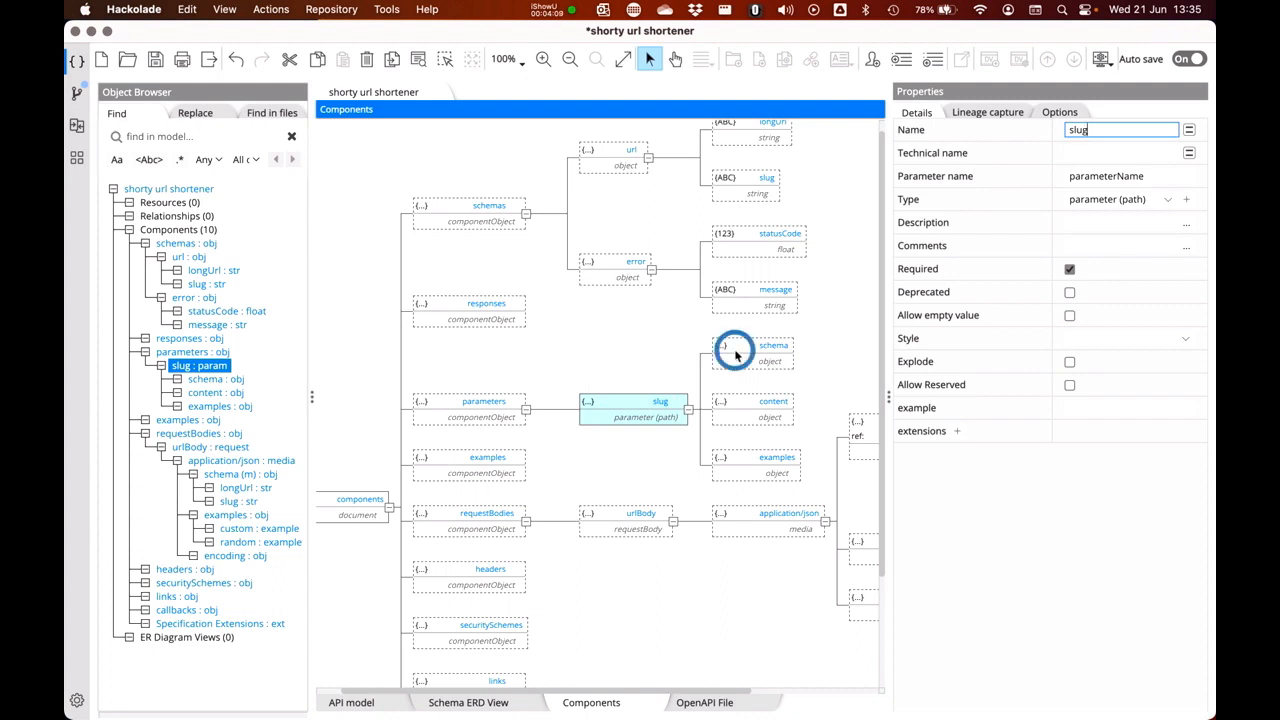
{"action": "left_click", "coordinate": [736, 405]}
{"action": "left_click", "coordinate": [739, 459]}
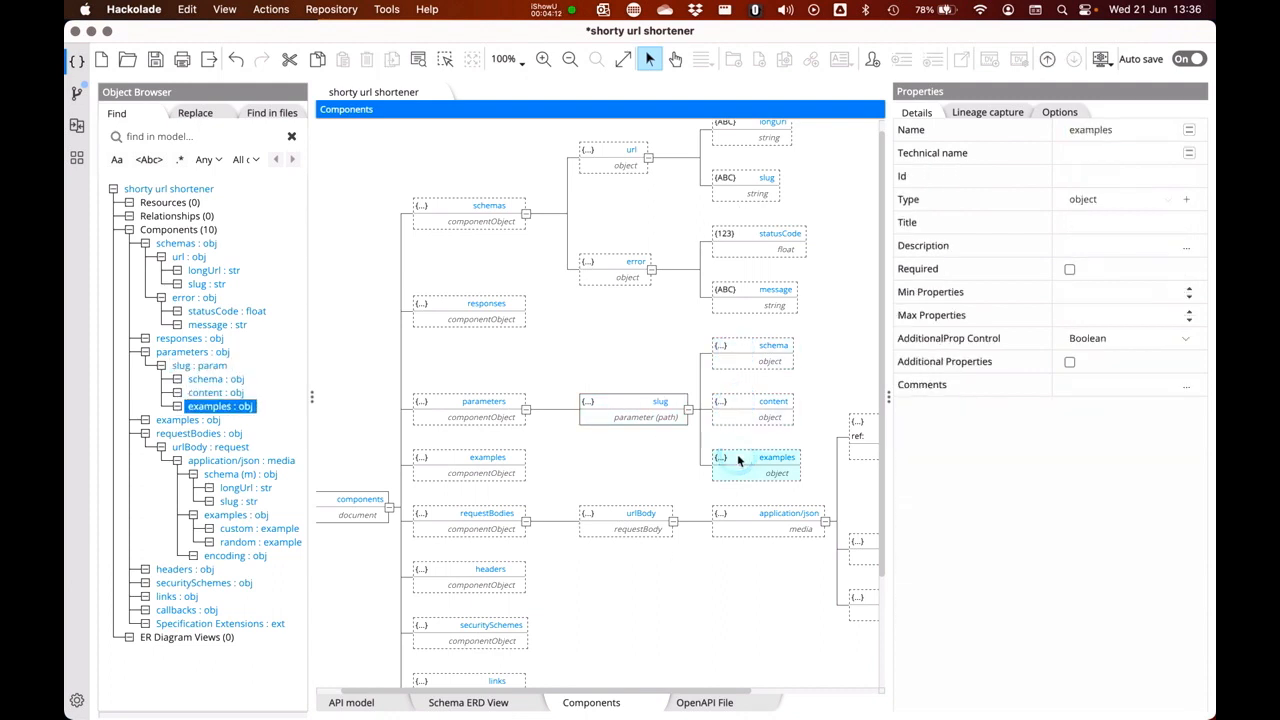
- Add a response field under the responses component and name it "200"
{"action": "left_click", "coordinate": [461, 313]}
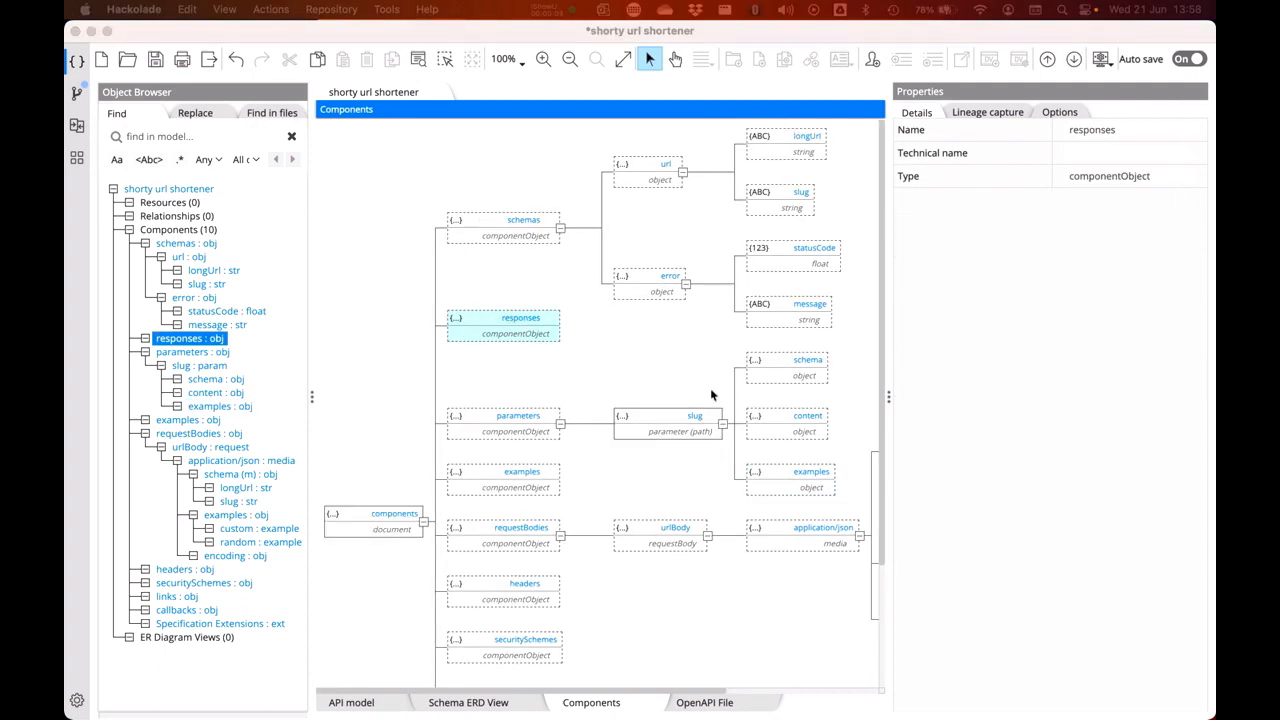
{"action": "right_click", "coordinate": [481, 324]}
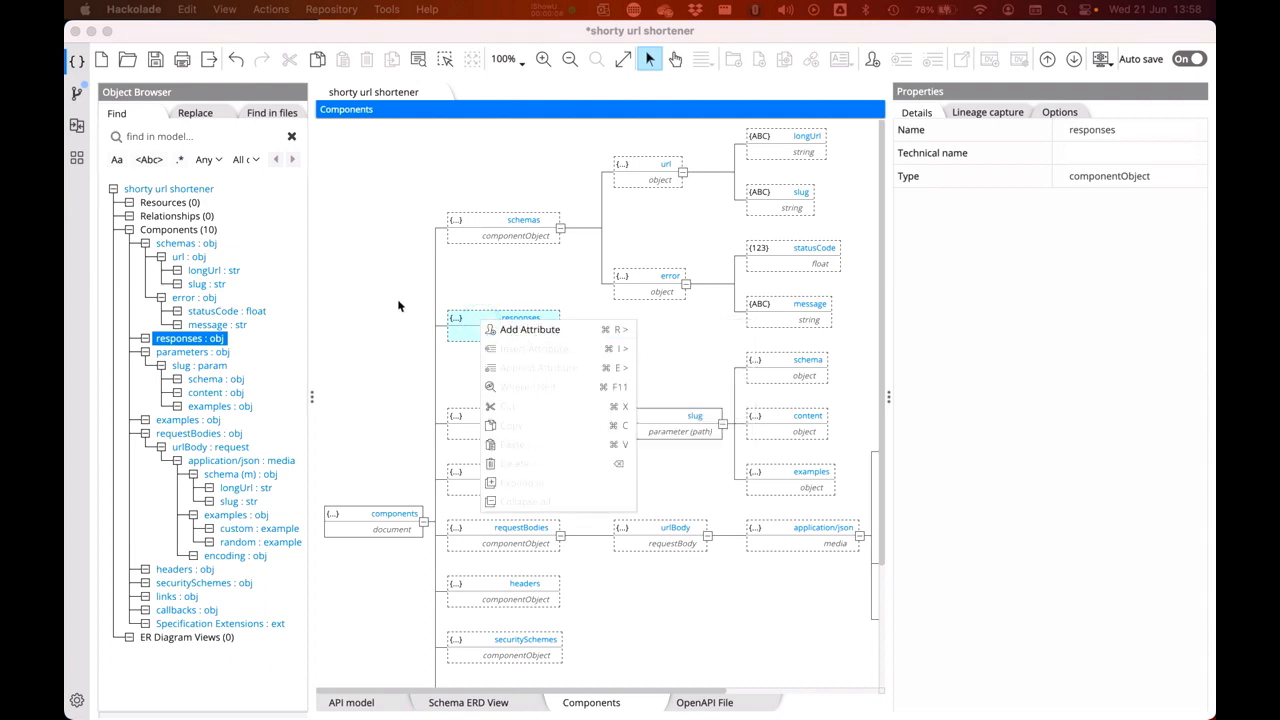
{"action": "mouse_move", "coordinate": [520, 333]}
{"action": "mouse_move", "coordinate": [663, 336]}
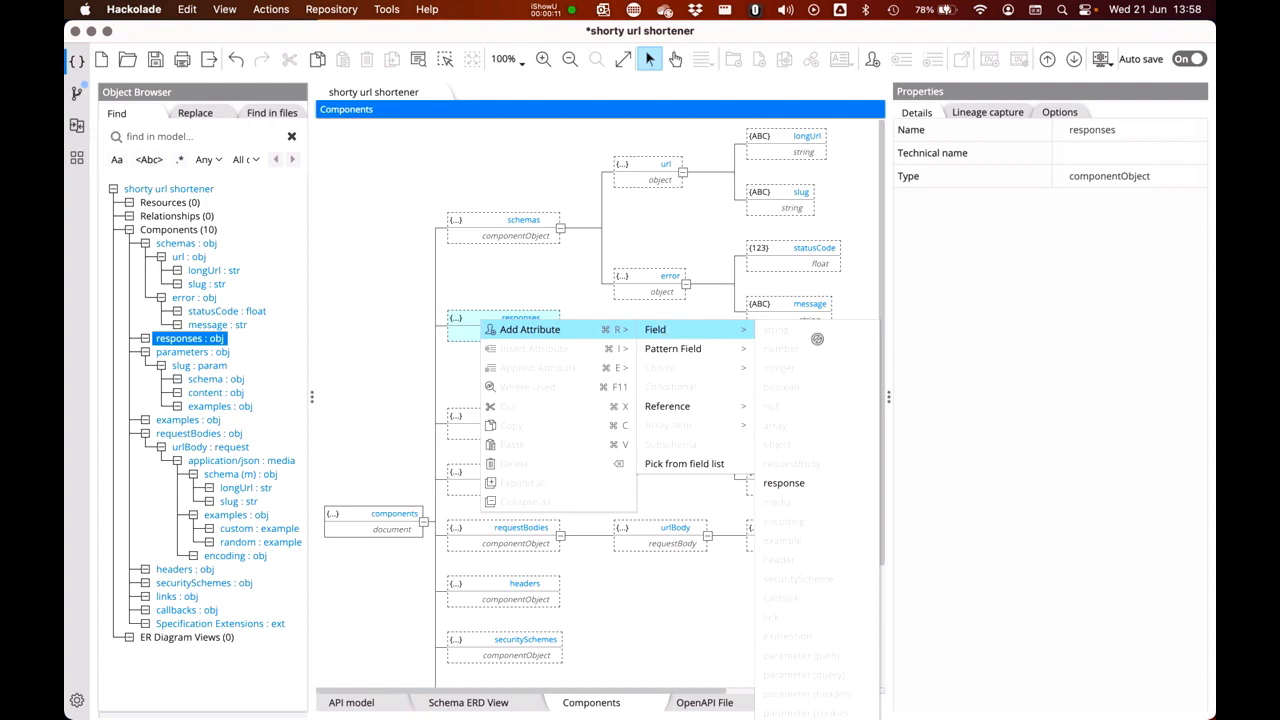
{"action": "left_click", "coordinate": [784, 483]}
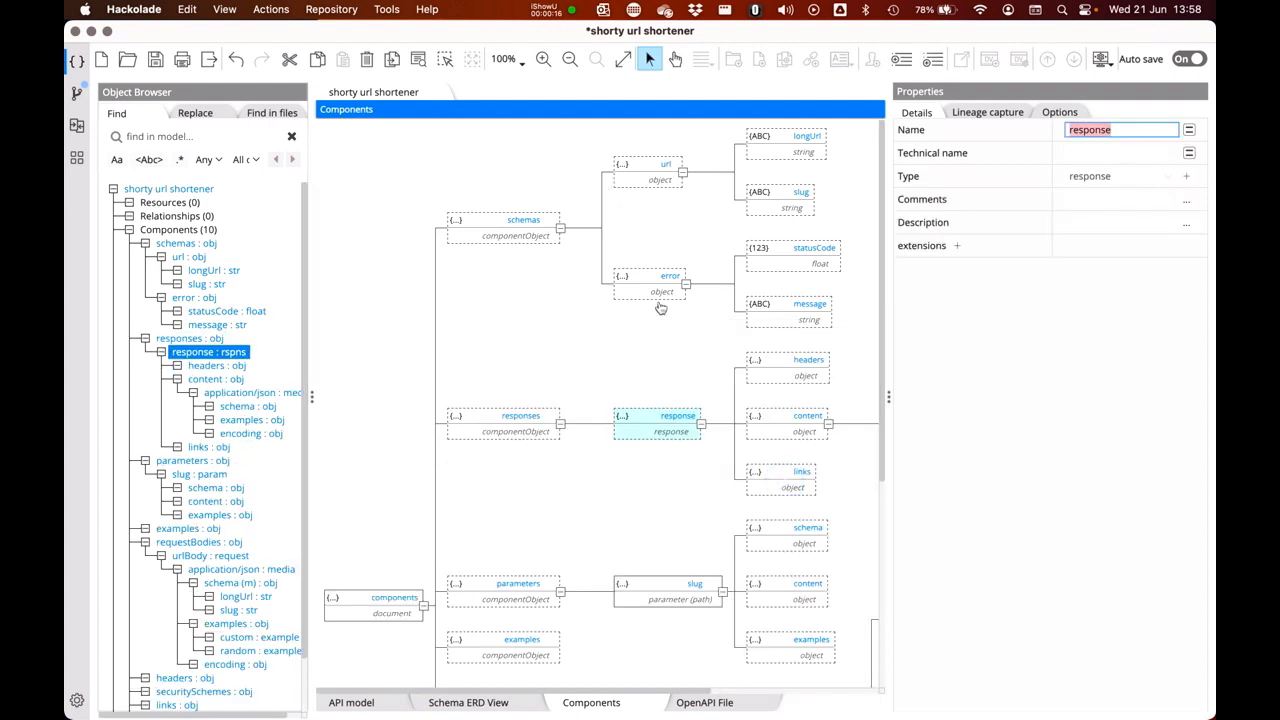
{"action": "scroll", "coordinate": [573, 356], "scroll_direction": "down", "scroll_amount": 3}
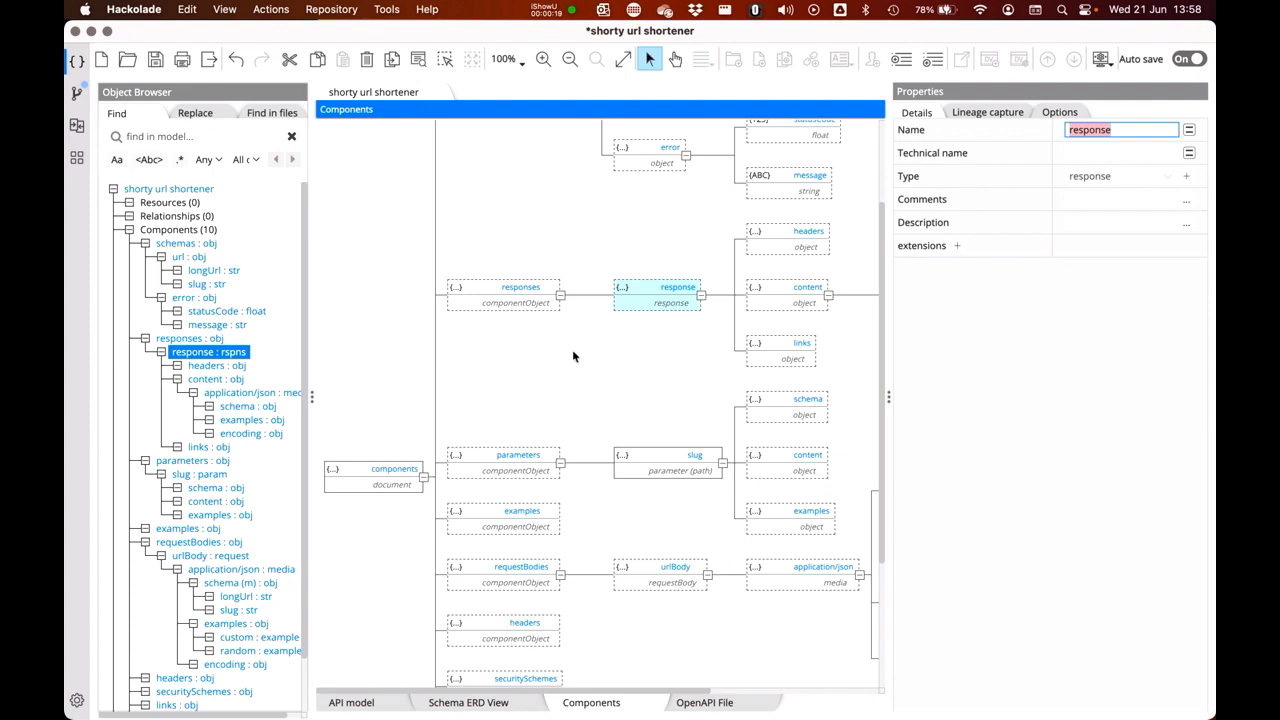
{"action": "double_click", "coordinate": [1089, 130]}
{"action": "type", "text": "200"}
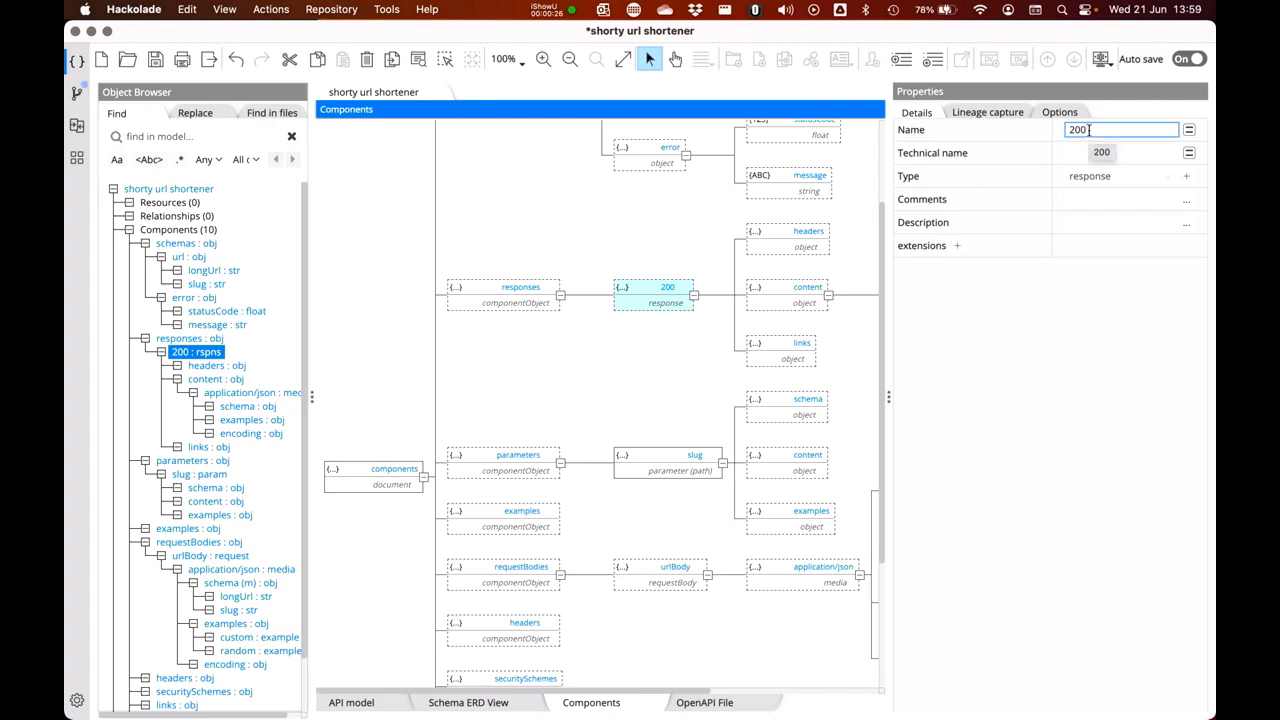
- Set the description of the 200 response to "Successful operation."
{"action": "left_click", "coordinate": [1187, 225]}
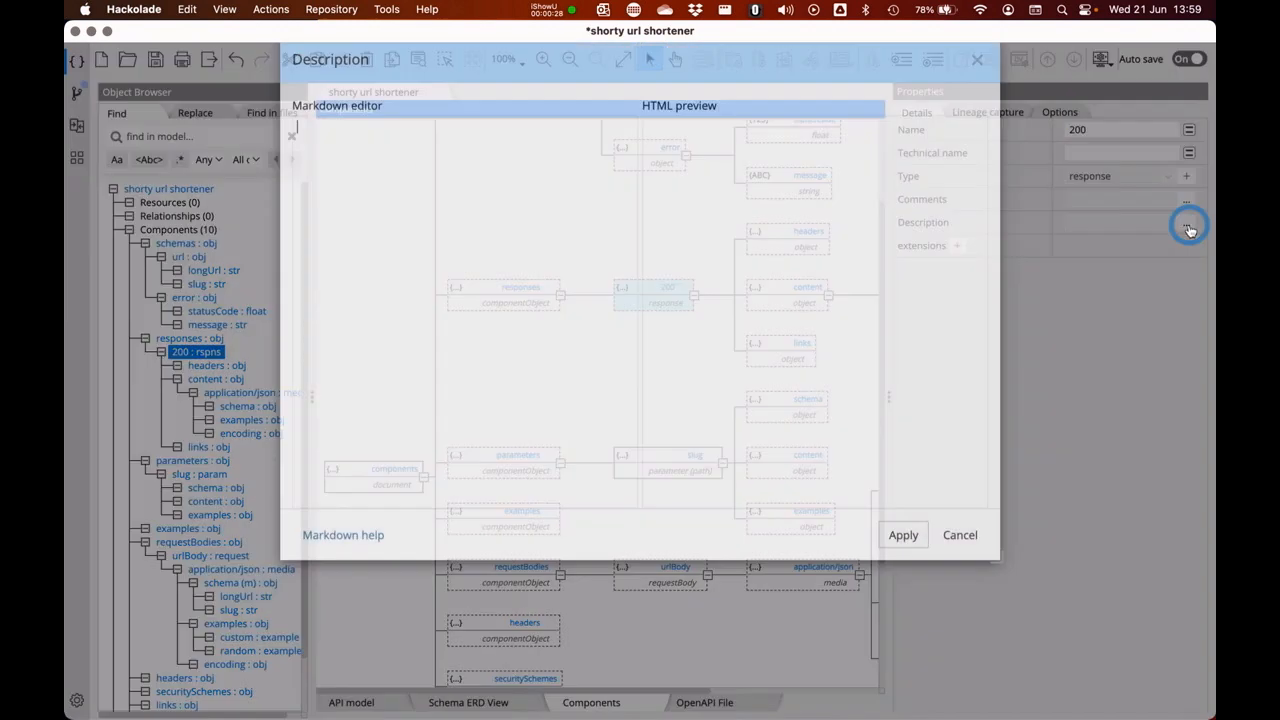
{"action": "left_click", "coordinate": [464, 338]}
{"action": "type", "text": "Successful operation."}
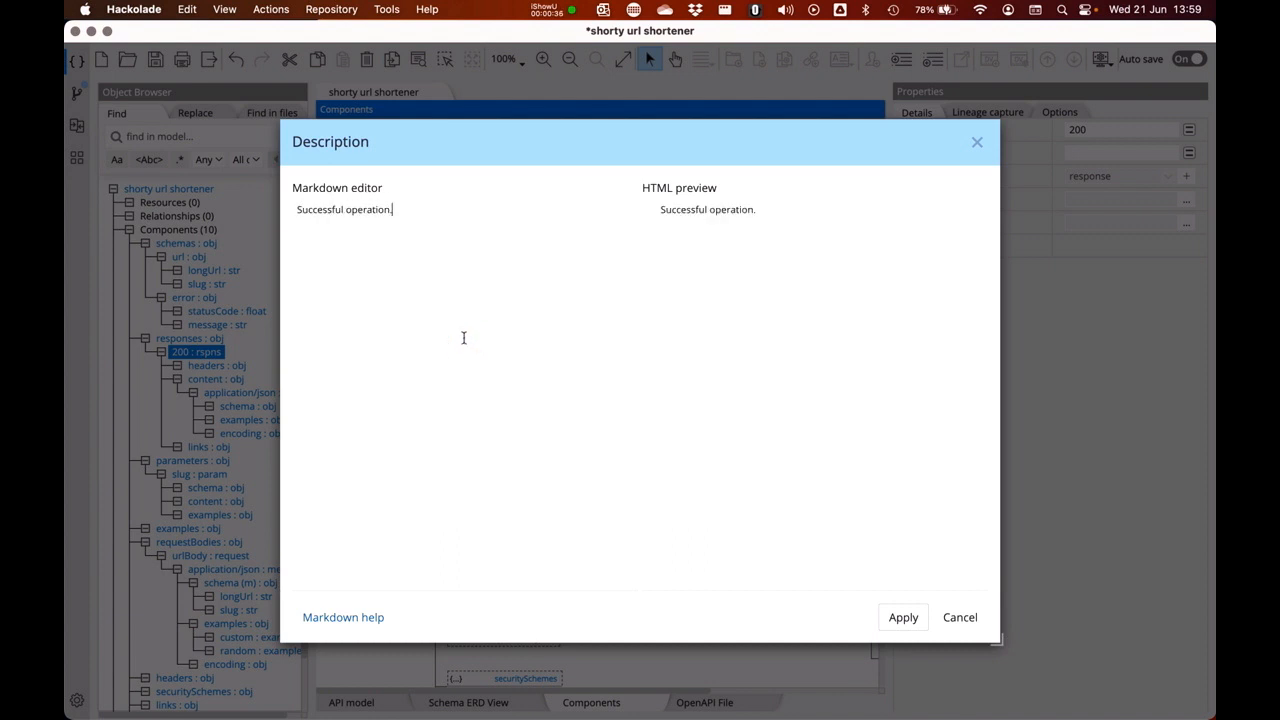
{"action": "left_click", "coordinate": [903, 617]}
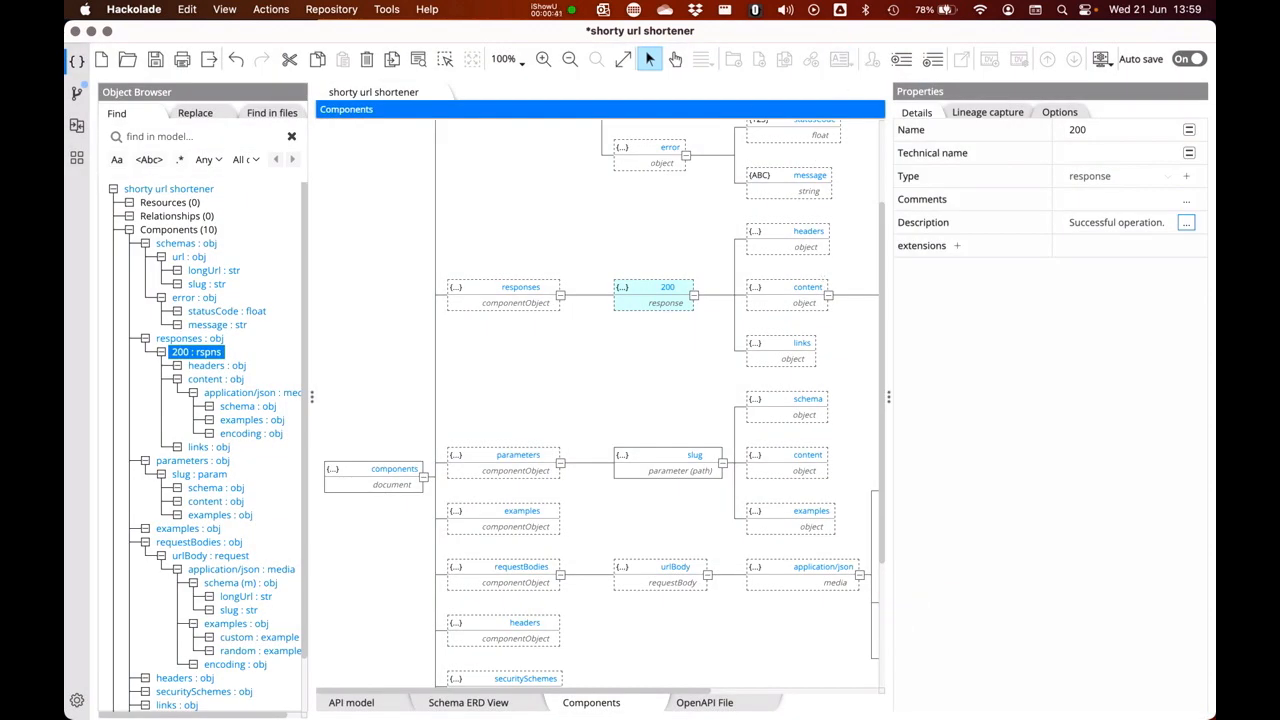
- Replace the schema object in the 200 response's application/json content with a reference to the url component
{"action": "scroll", "coordinate": [780, 330], "scroll_direction": "right", "scroll_amount": 5}
{"action": "left_click", "coordinate": [810, 232]}
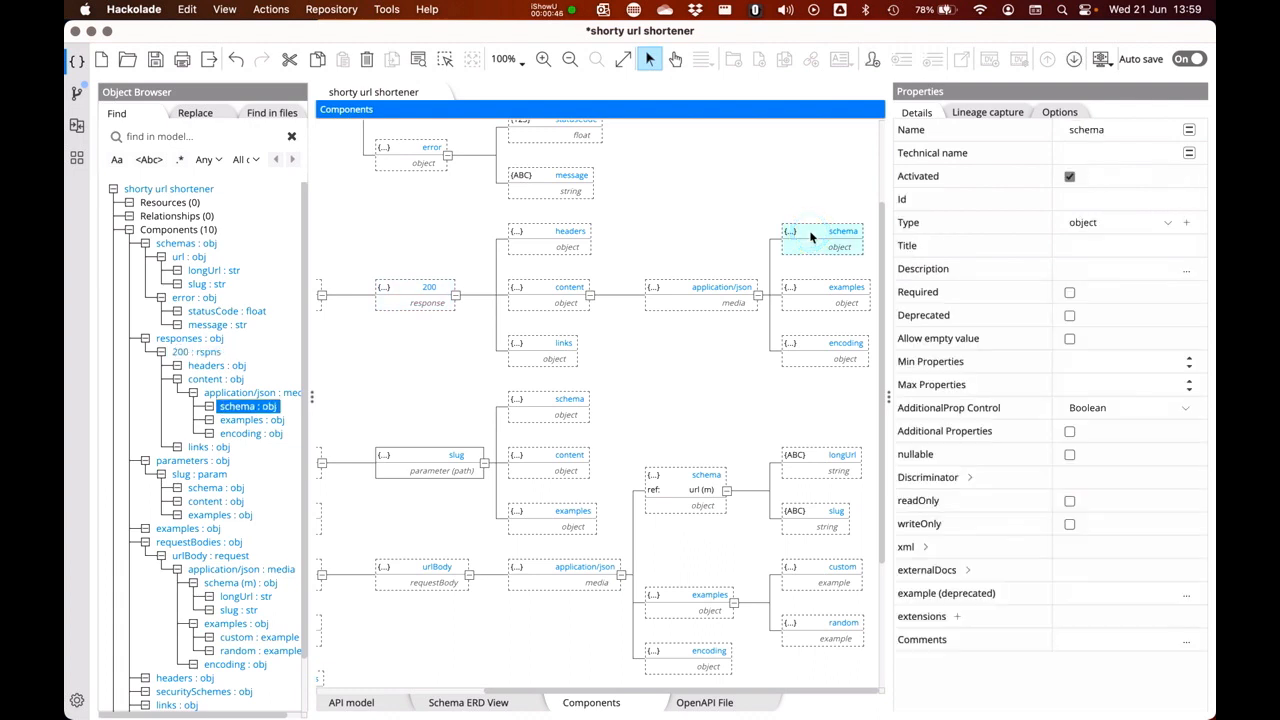
{"action": "right_click", "coordinate": [812, 236]}
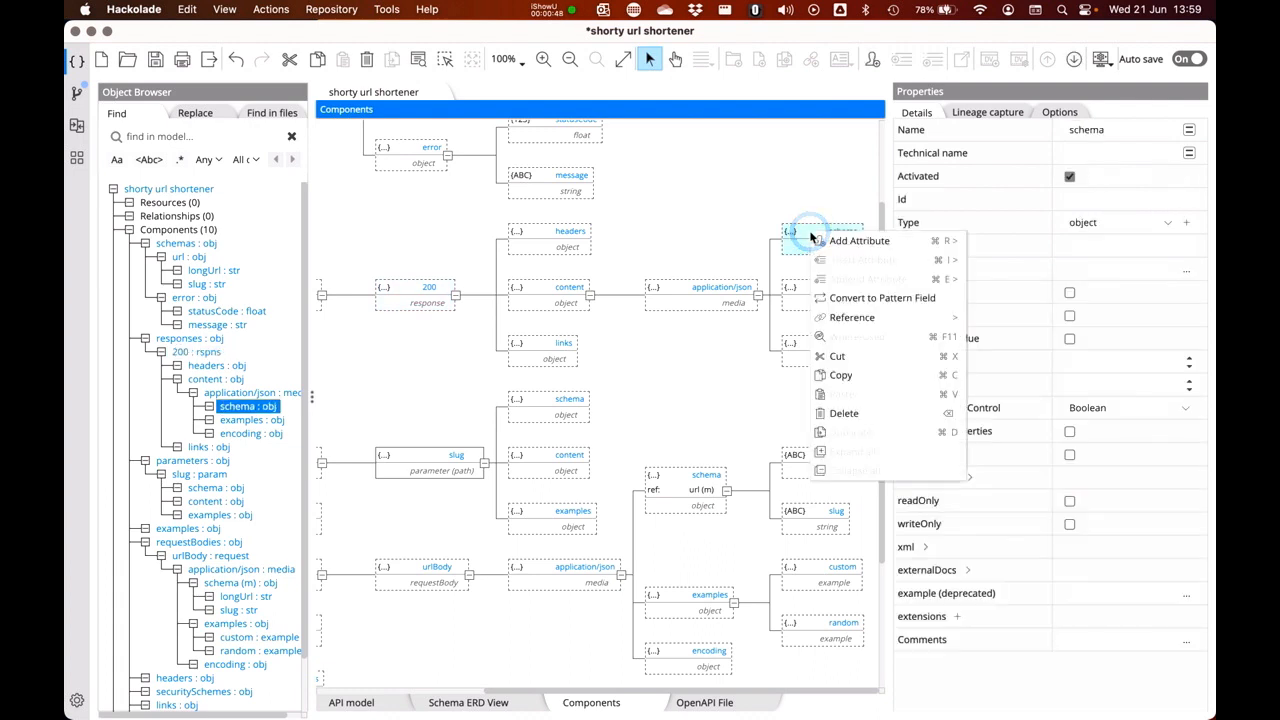
{"action": "mouse_move", "coordinate": [862, 241]}
{"action": "mouse_move", "coordinate": [969, 245]}
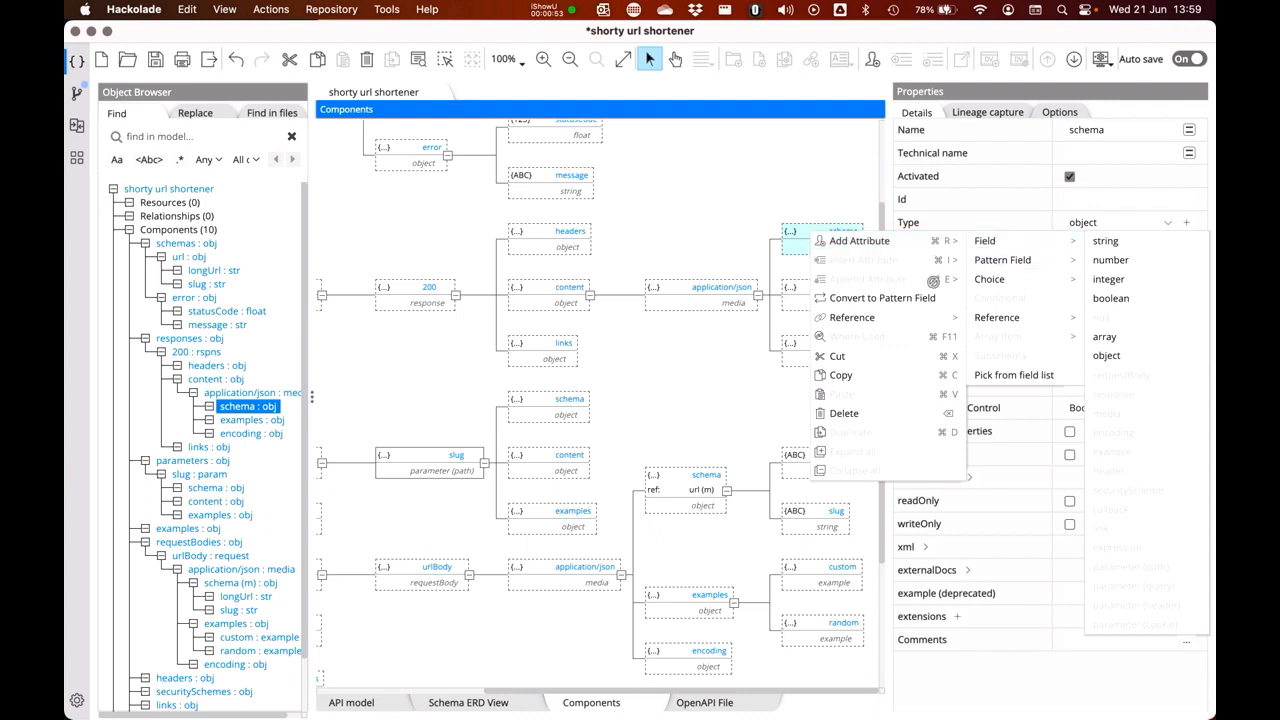
{"action": "mouse_move", "coordinate": [907, 318]}
{"action": "mouse_move", "coordinate": [870, 360]}
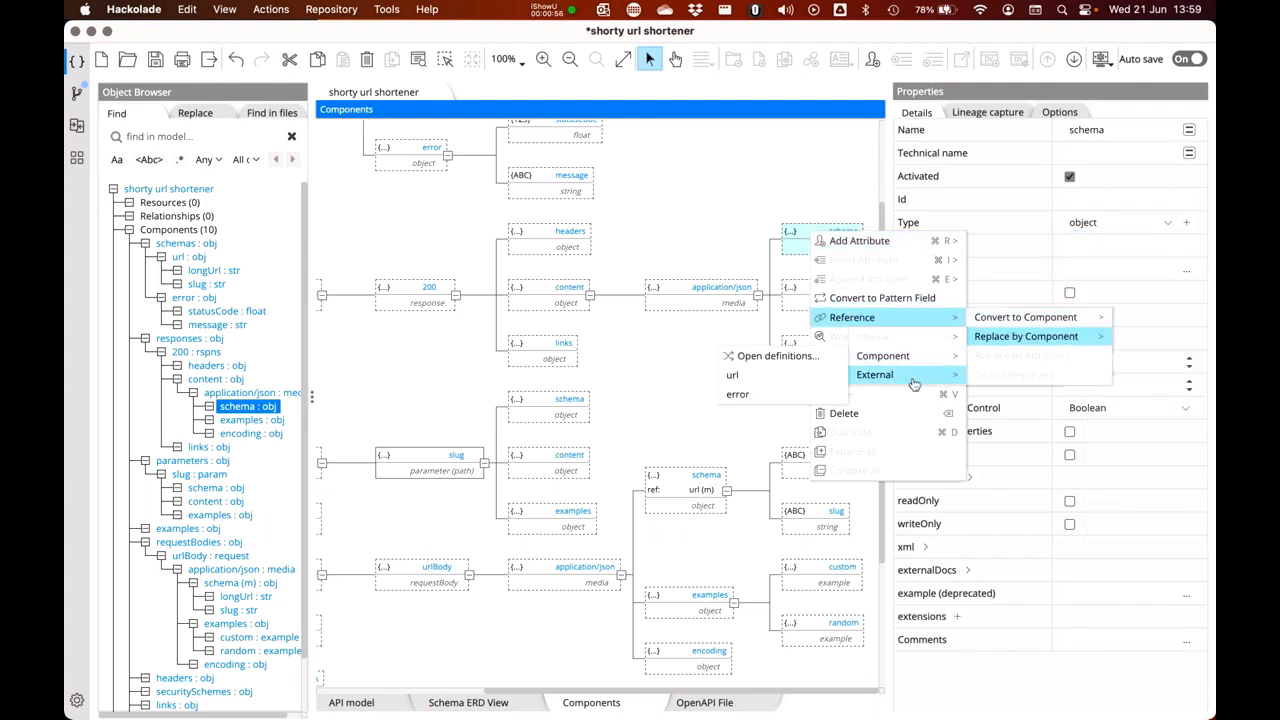
{"action": "left_click", "coordinate": [755, 377]}
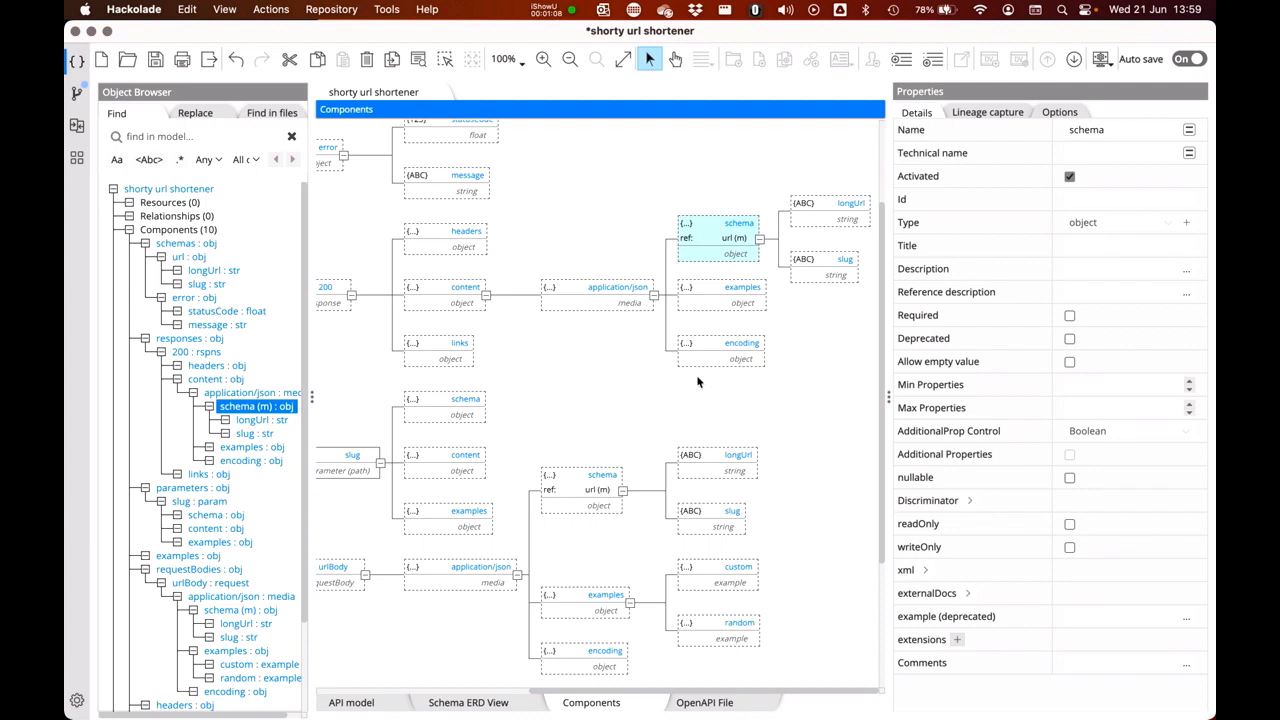
- Append a second response after the 200 response under the responses component and name it "errorMessage"
{"action": "scroll", "coordinate": [698, 382], "scroll_direction": "left", "scroll_amount": 5}
{"action": "left_click", "coordinate": [645, 295]}
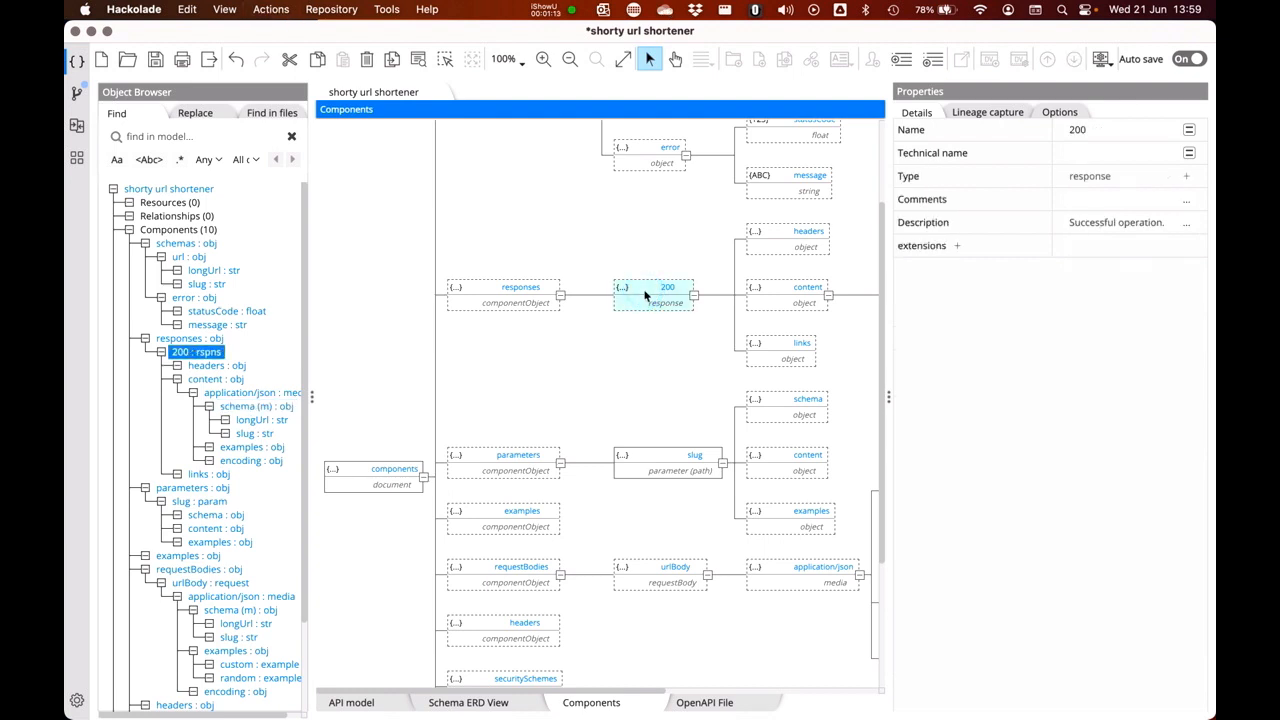
{"action": "key", "text": "ctrl+shift+a"}
{"action": "left_click", "coordinate": [645, 463]}
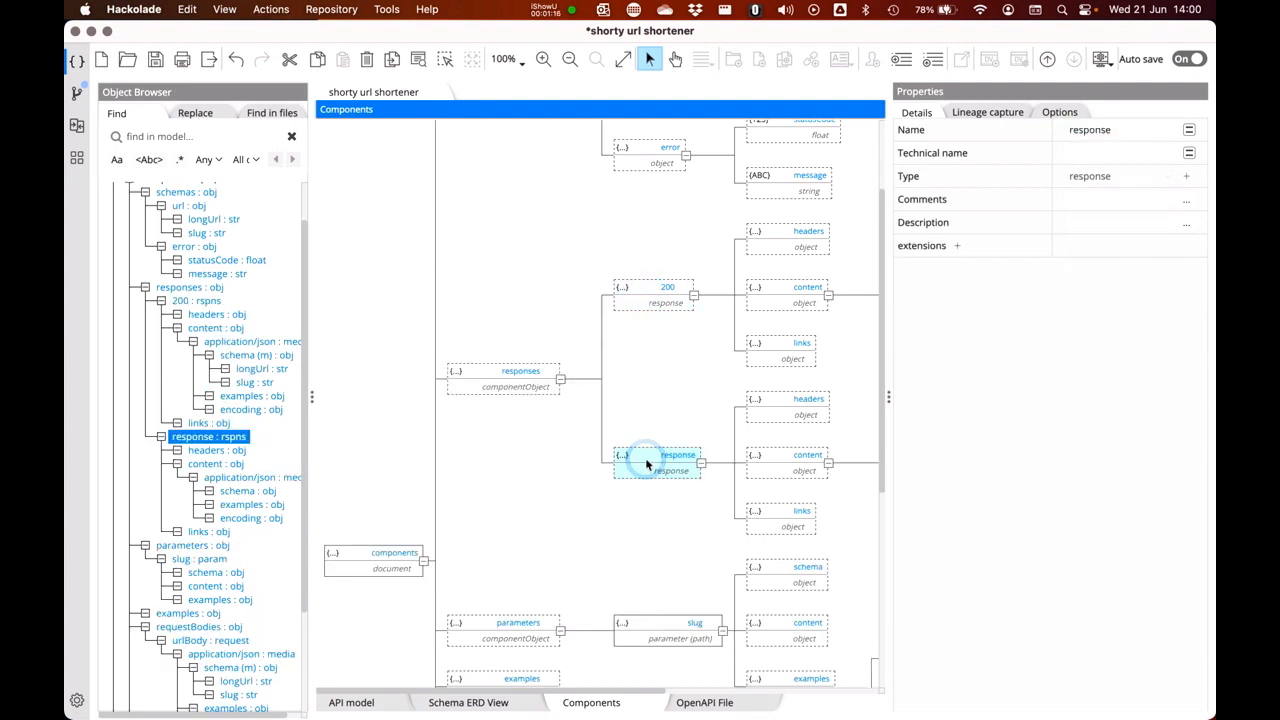
{"action": "left_click", "coordinate": [1093, 131]}
{"action": "type", "text": "errorMessage"}
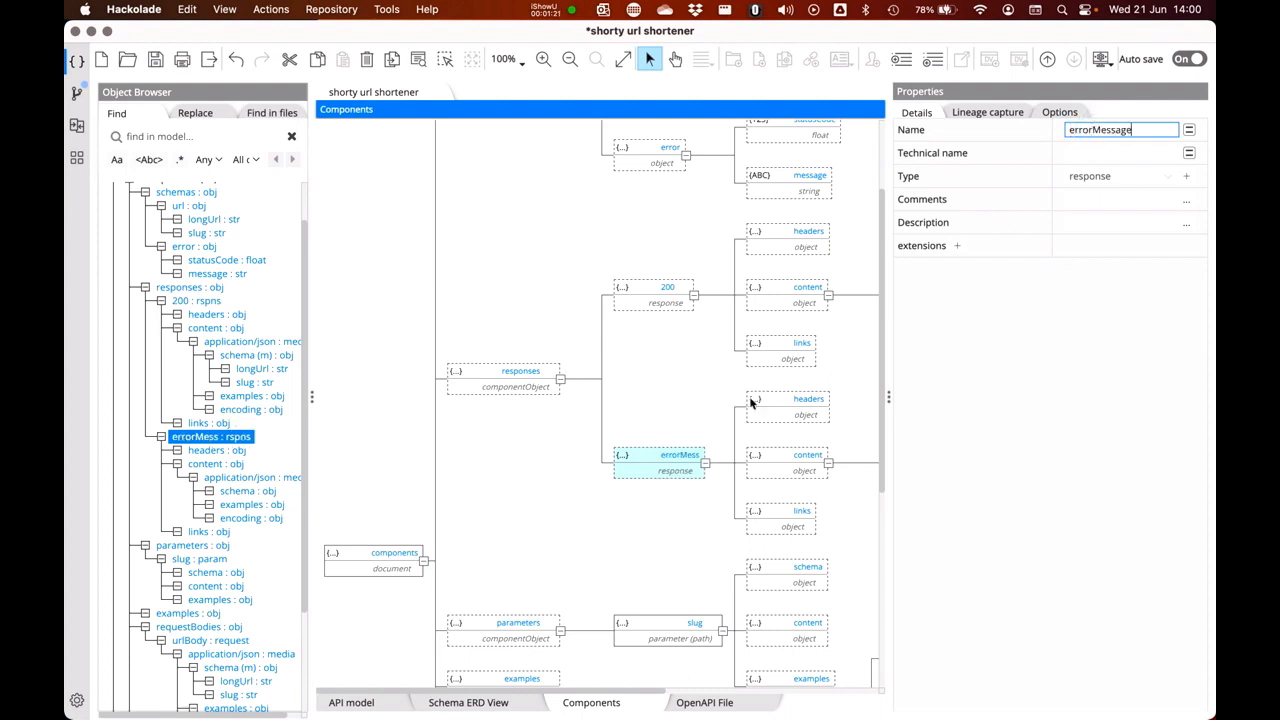
{"action": "left_click", "coordinate": [548, 474]}
- Replace the schema object in the errorMessage response's application/json content with a reference to the error component
{"action": "left_click", "coordinate": [708, 399]}
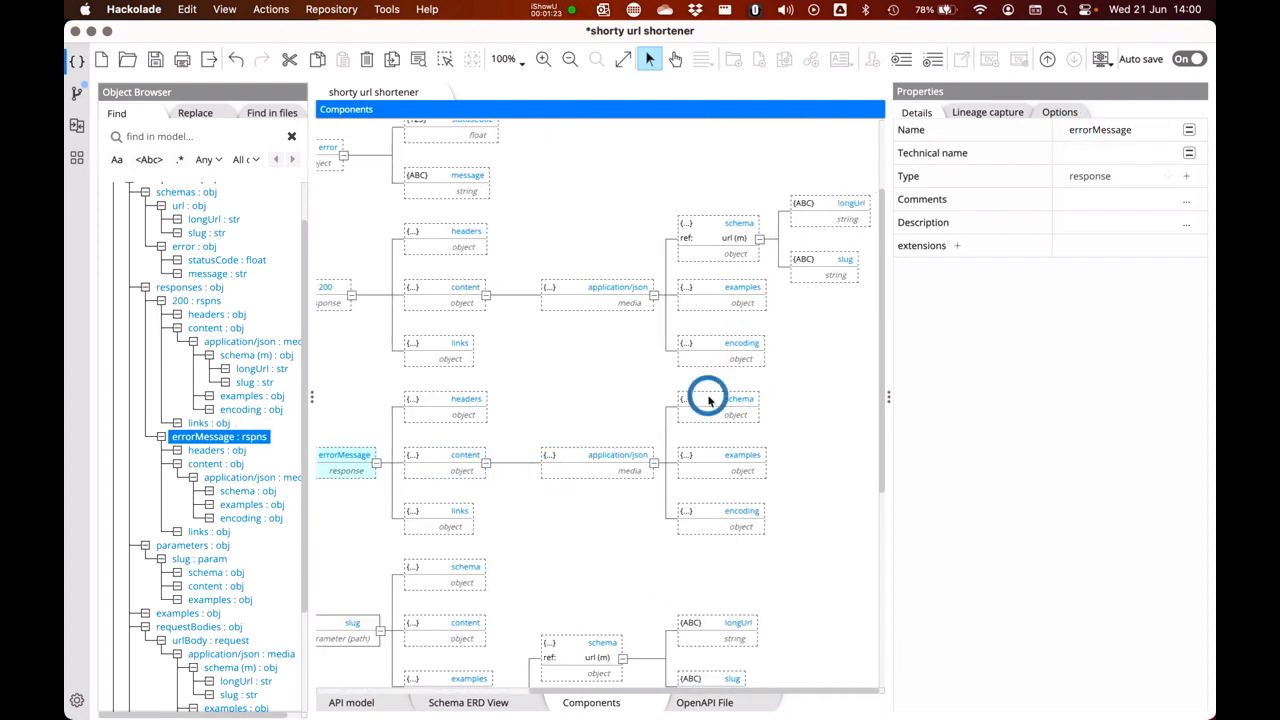
{"action": "right_click", "coordinate": [708, 399]}
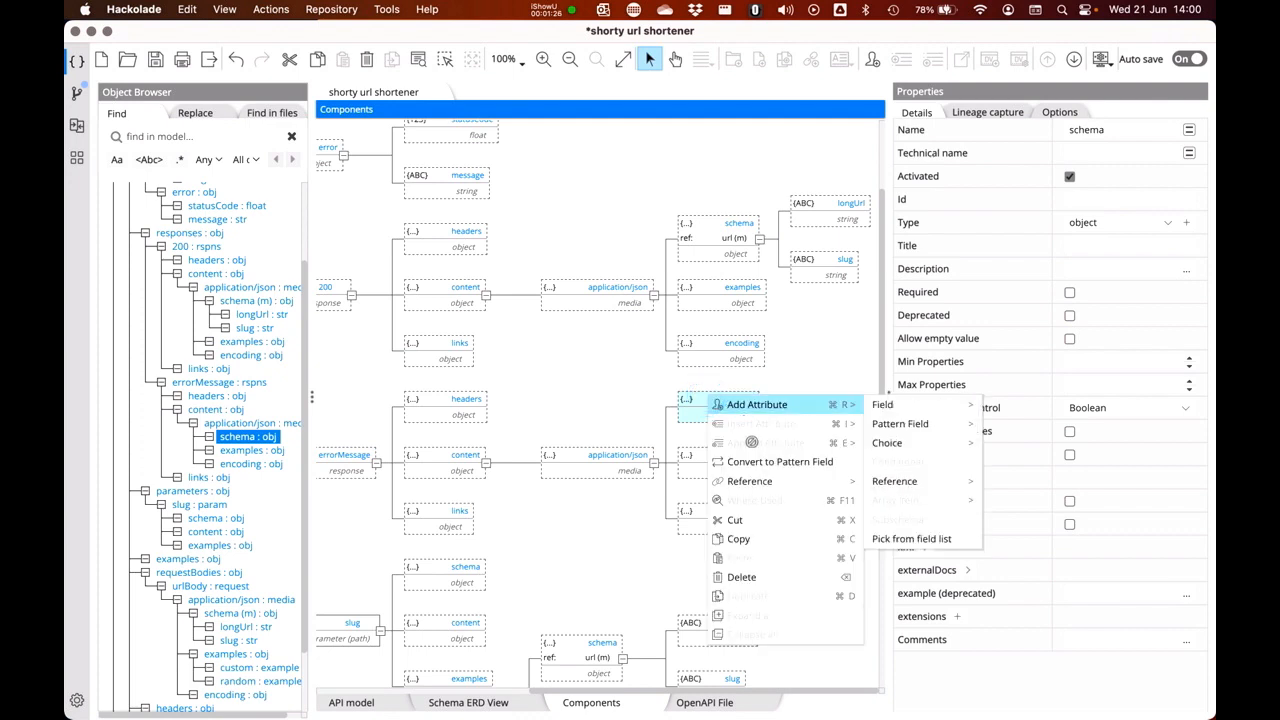
{"action": "mouse_move", "coordinate": [755, 482]}
{"action": "mouse_move", "coordinate": [1015, 508]}
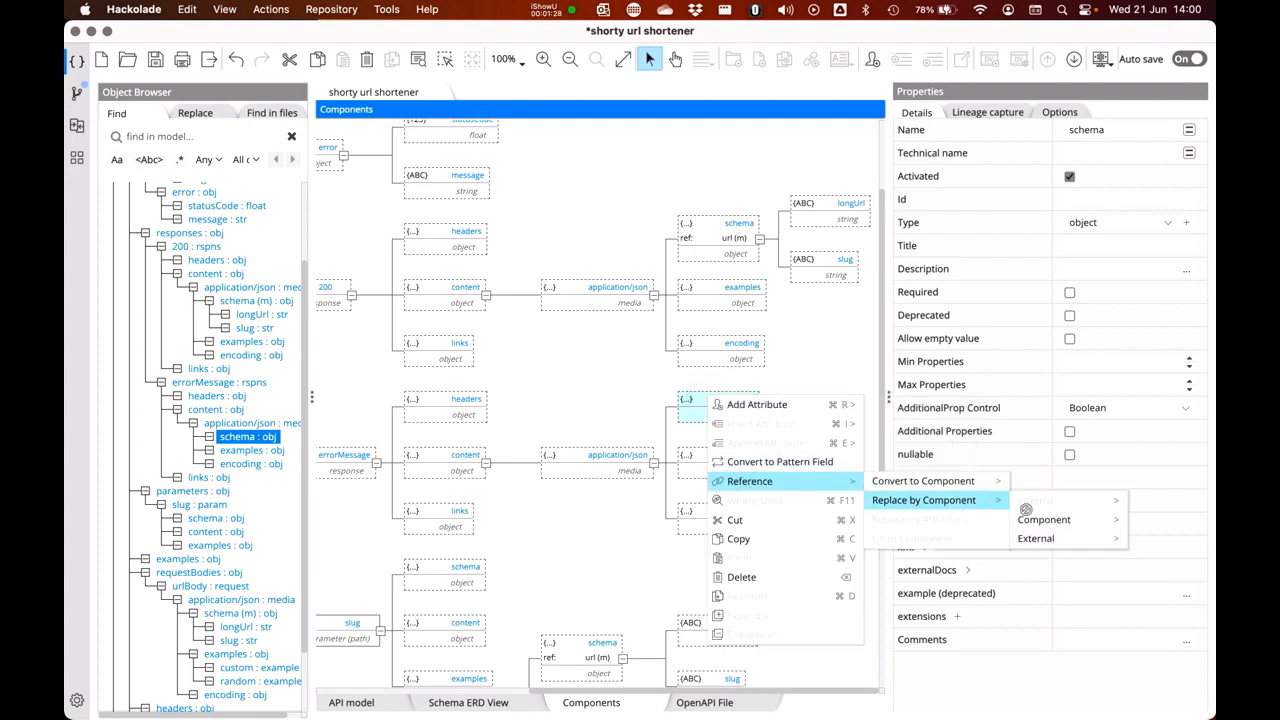
{"action": "left_click", "coordinate": [938, 565]}
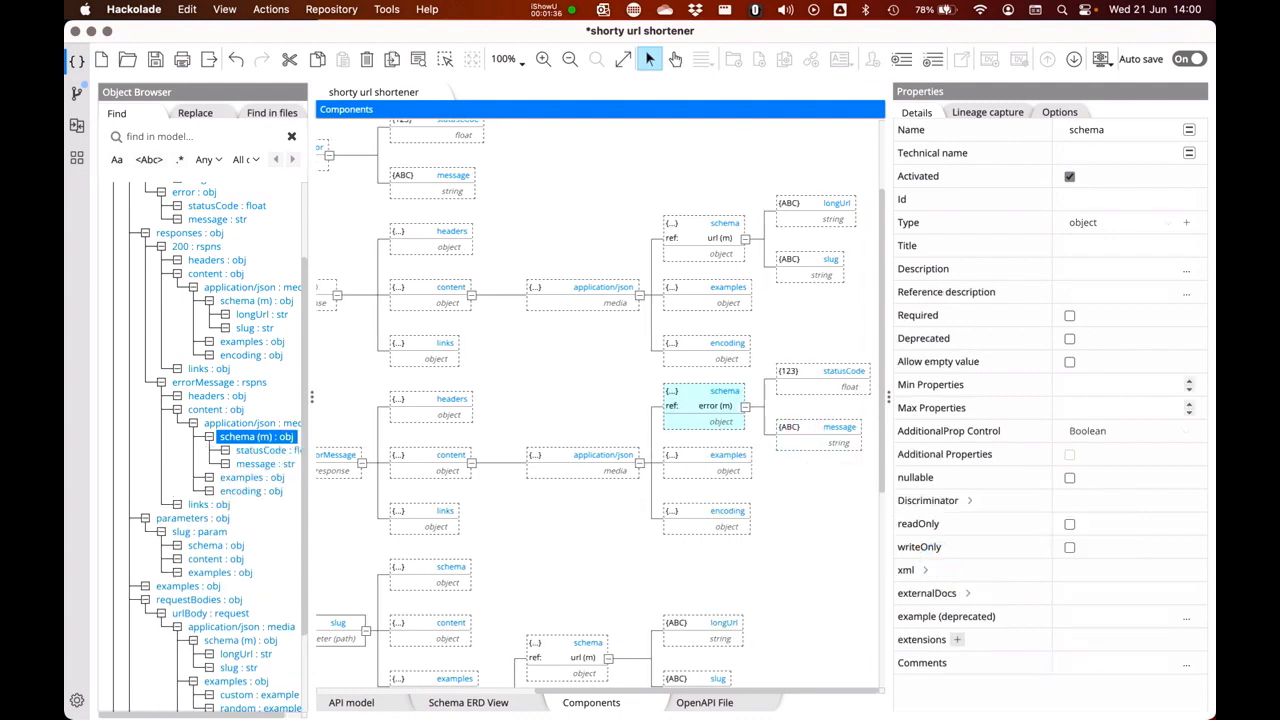
- Add a securityScheme field under the securitySchemes component and name it "oAuth2"
{"action": "scroll", "coordinate": [630, 443], "scroll_direction": "left", "scroll_amount": 6}
{"action": "left_click", "coordinate": [479, 372]}
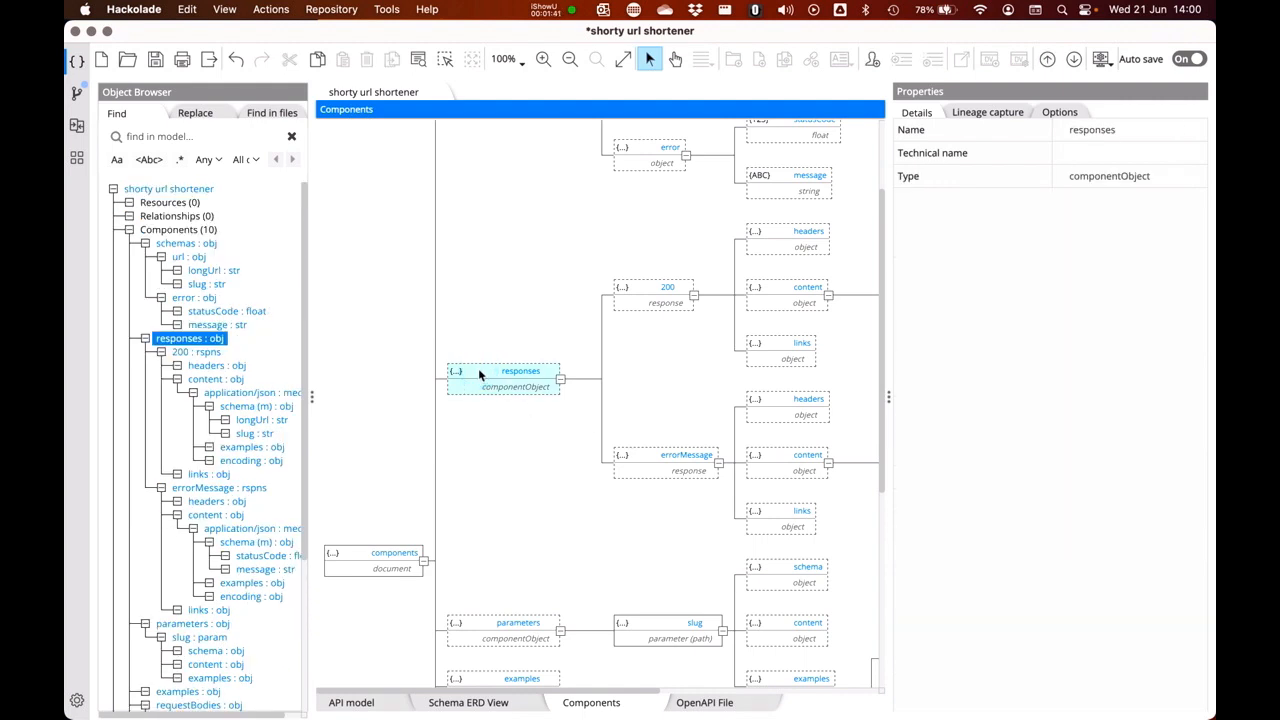
{"action": "scroll", "coordinate": [478, 368], "scroll_direction": "down", "scroll_amount": 7}
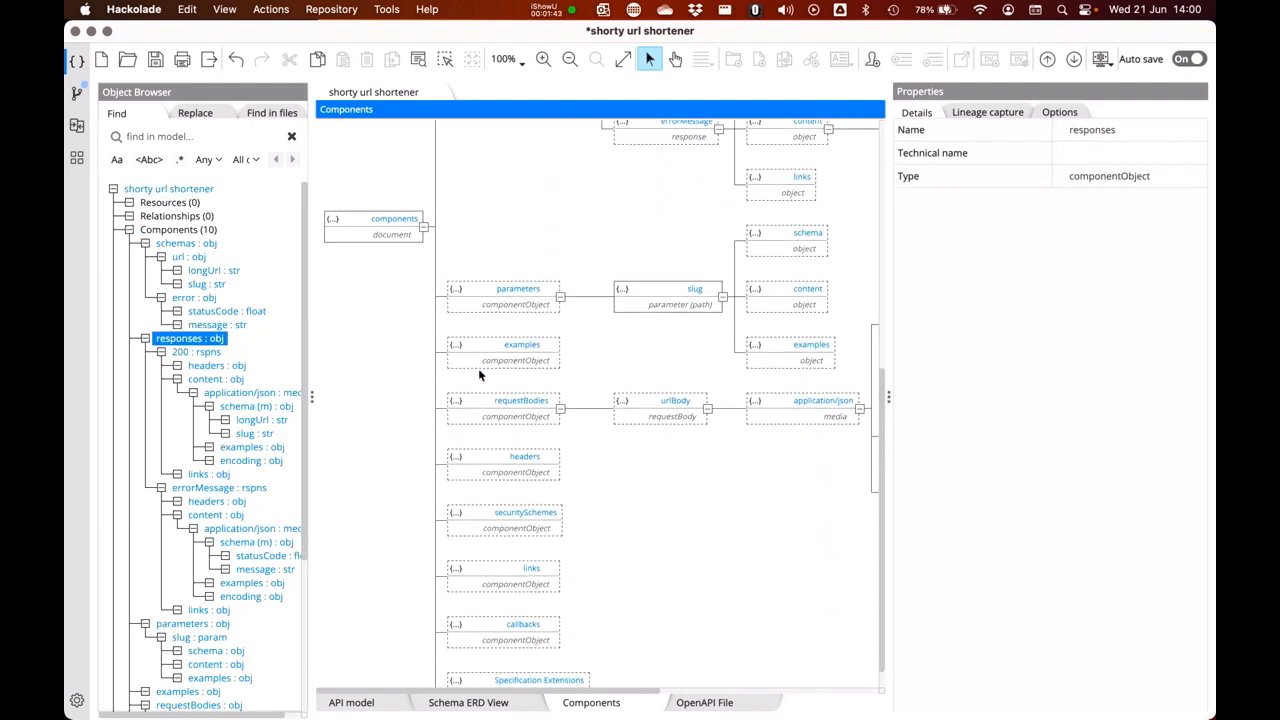
{"action": "scroll", "coordinate": [478, 368], "scroll_direction": "down", "scroll_amount": 1}
{"action": "left_click", "coordinate": [476, 485]}
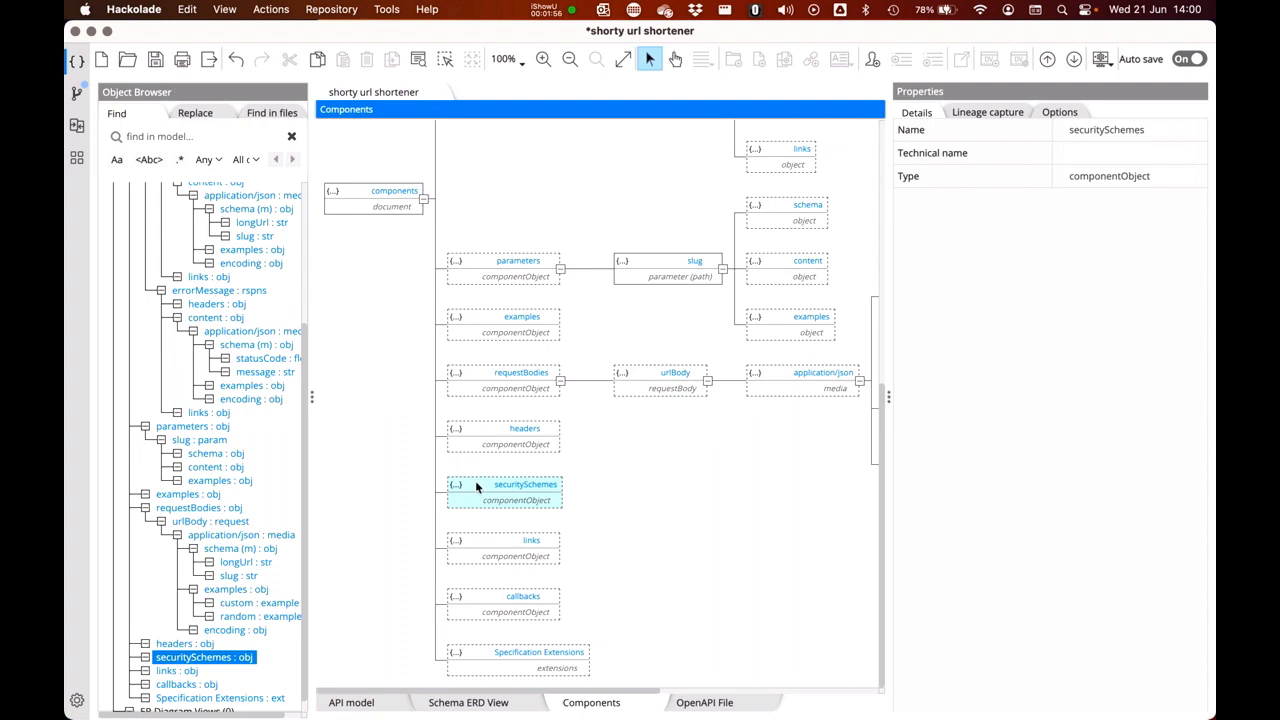
{"action": "right_click", "coordinate": [479, 485]}
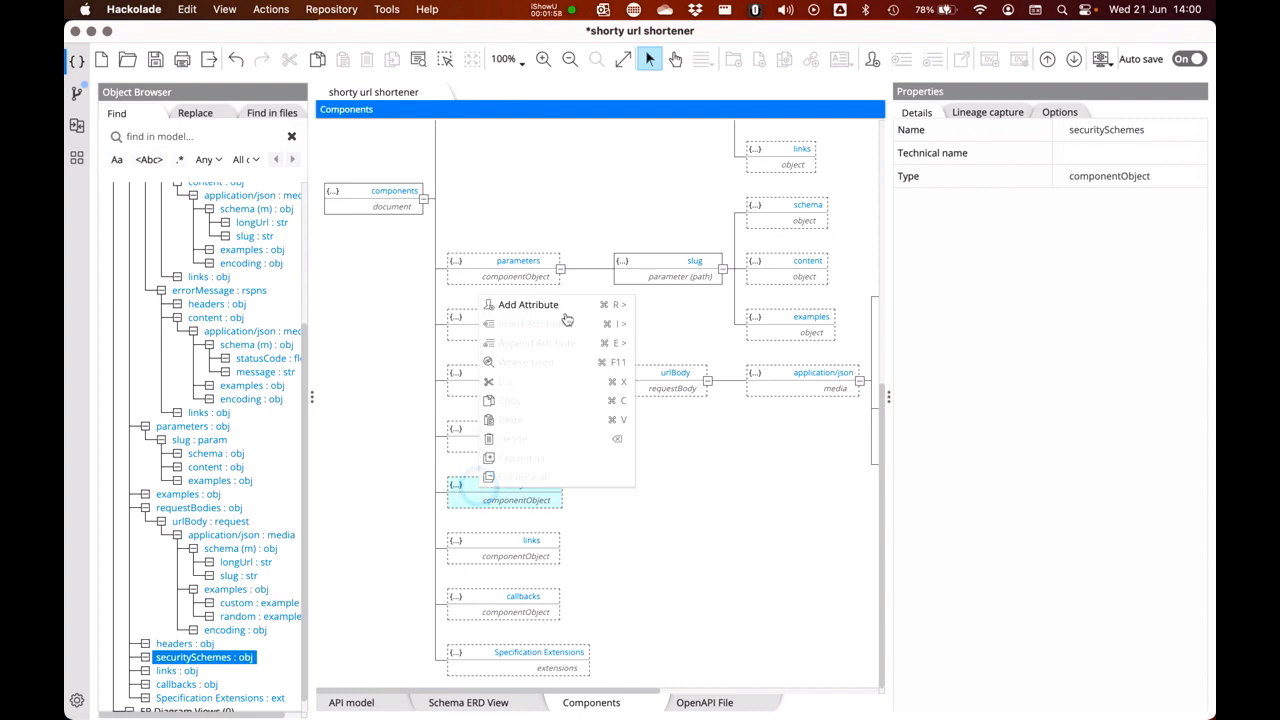
{"action": "mouse_move", "coordinate": [565, 310]}
{"action": "mouse_move", "coordinate": [651, 304]}
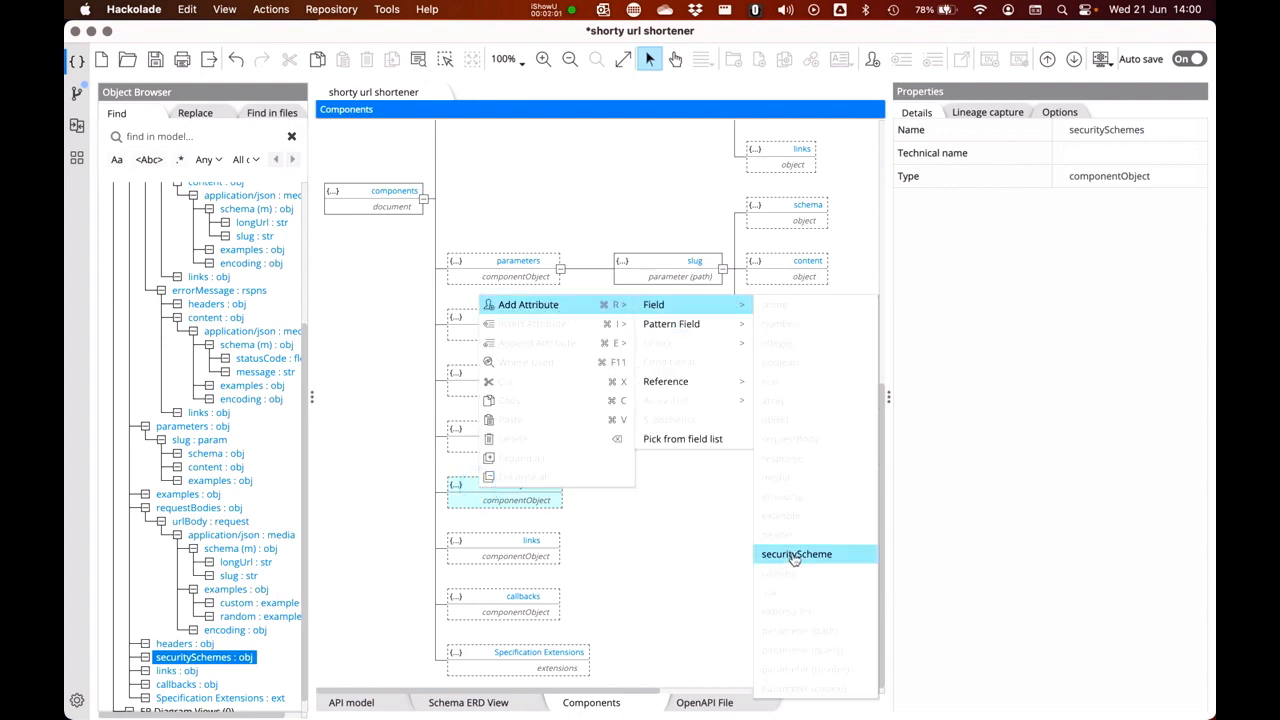
{"action": "left_click", "coordinate": [794, 555]}
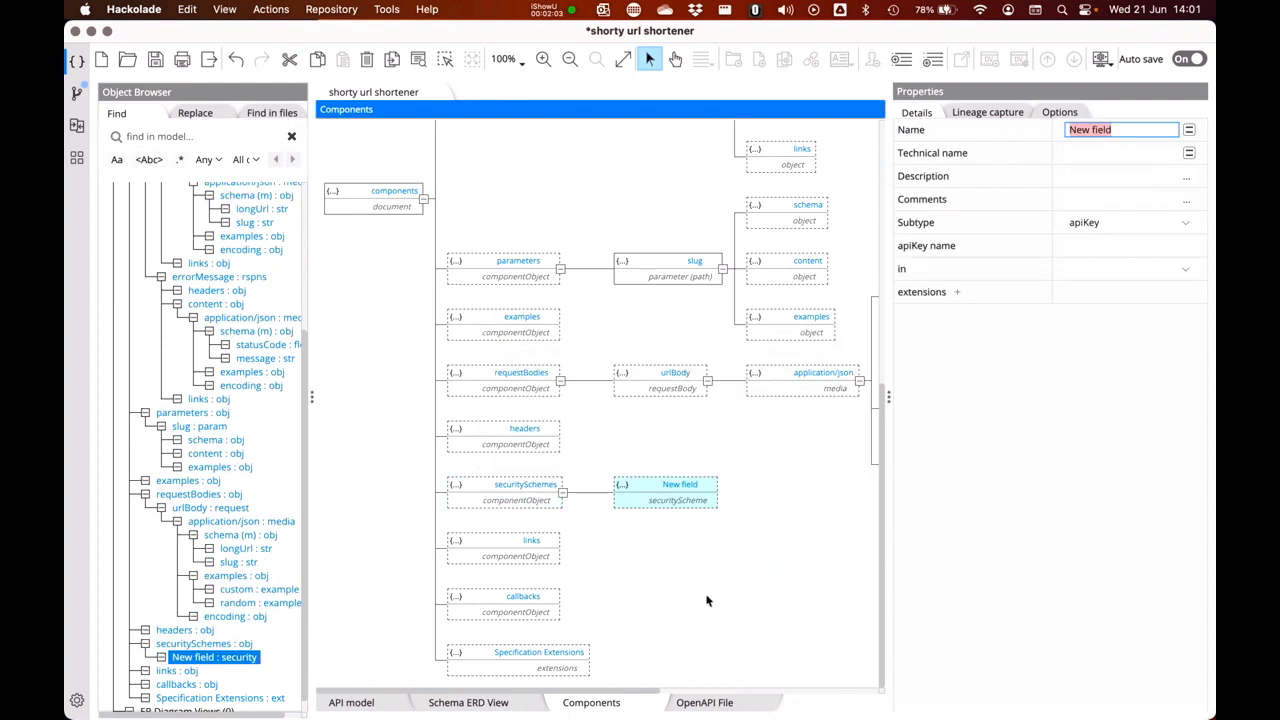
{"action": "type", "text": "oAuth2"}
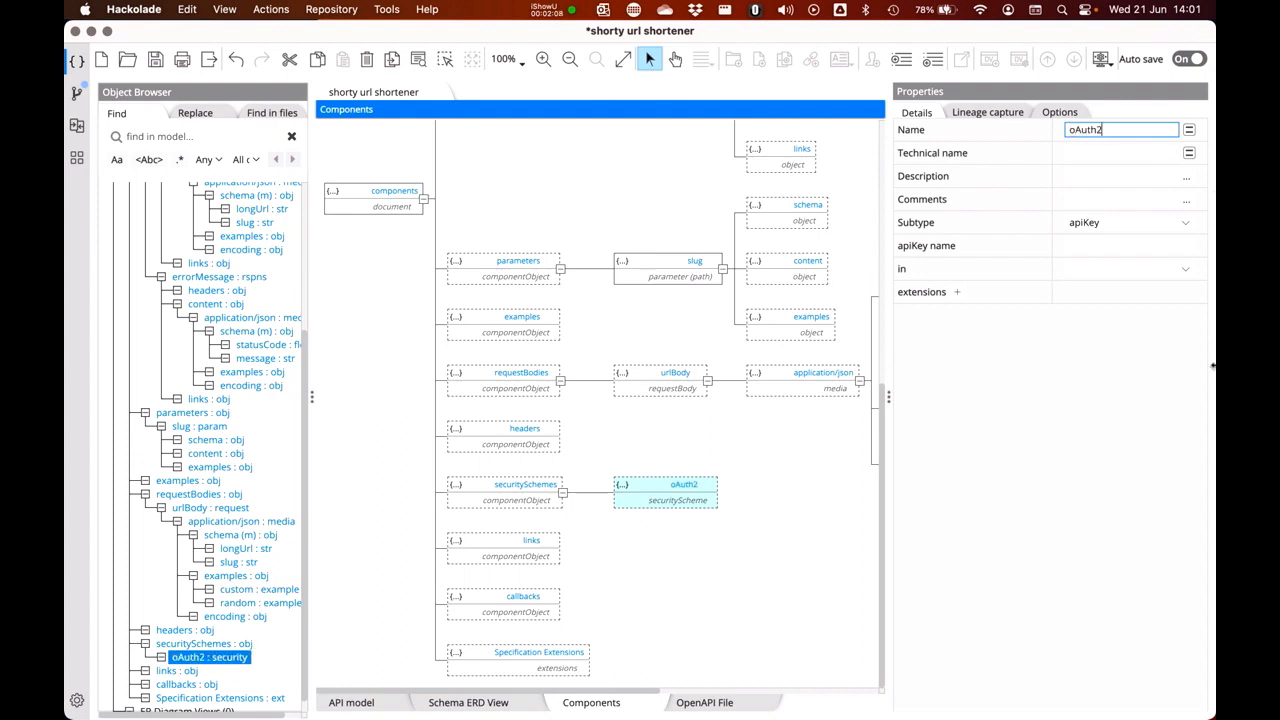
- Set the oAuth2 security scheme's subtype to oauth2 and expand its flows
{"action": "left_click", "coordinate": [1157, 222]}
{"action": "left_click", "coordinate": [1110, 256]}
{"action": "left_click", "coordinate": [933, 248]}
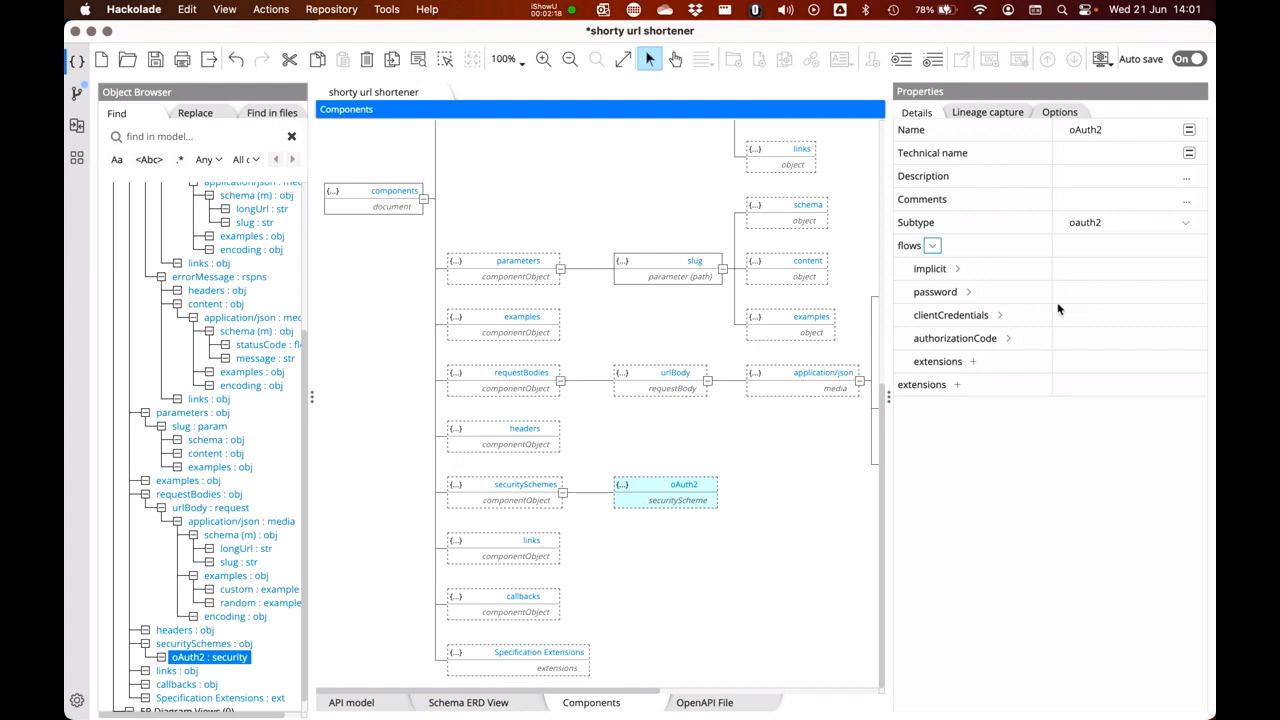
- Fill in the example.com authorizationUrl and tokenUrl for the authorizationCode flow of the oAuth2 scheme
{"action": "left_click", "coordinate": [1007, 340]}
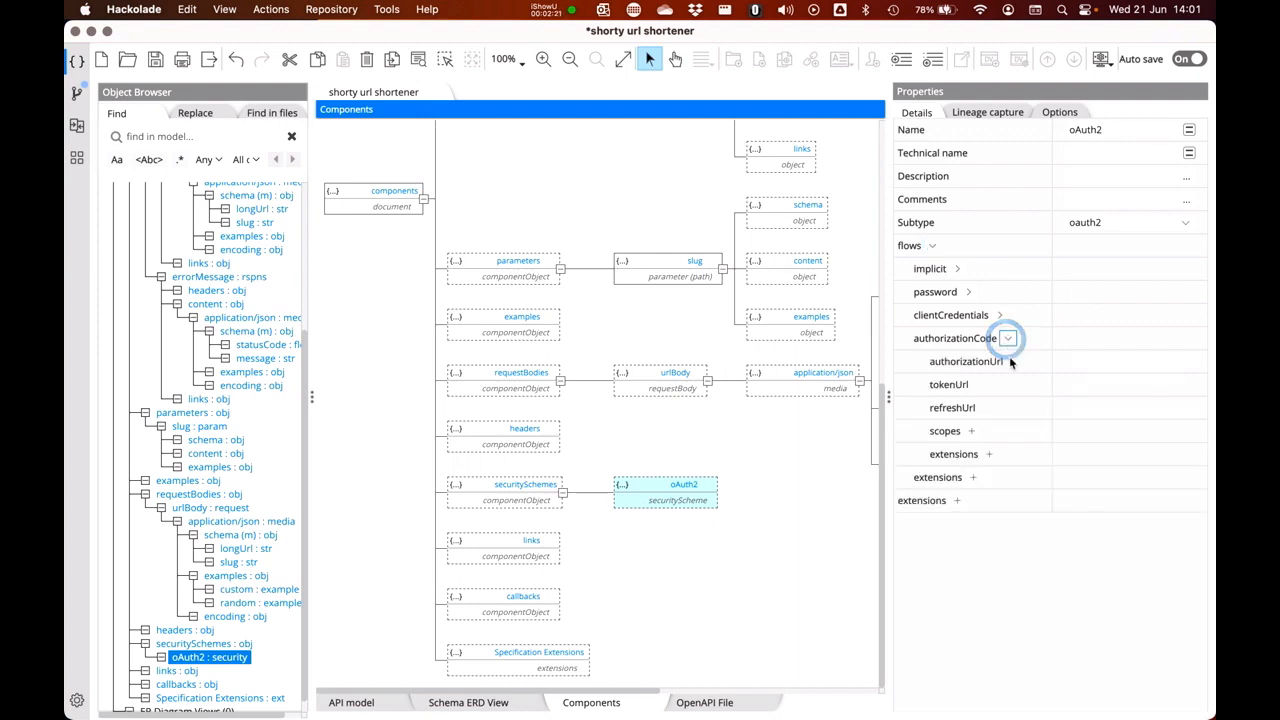
{"action": "left_click", "coordinate": [1072, 363]}
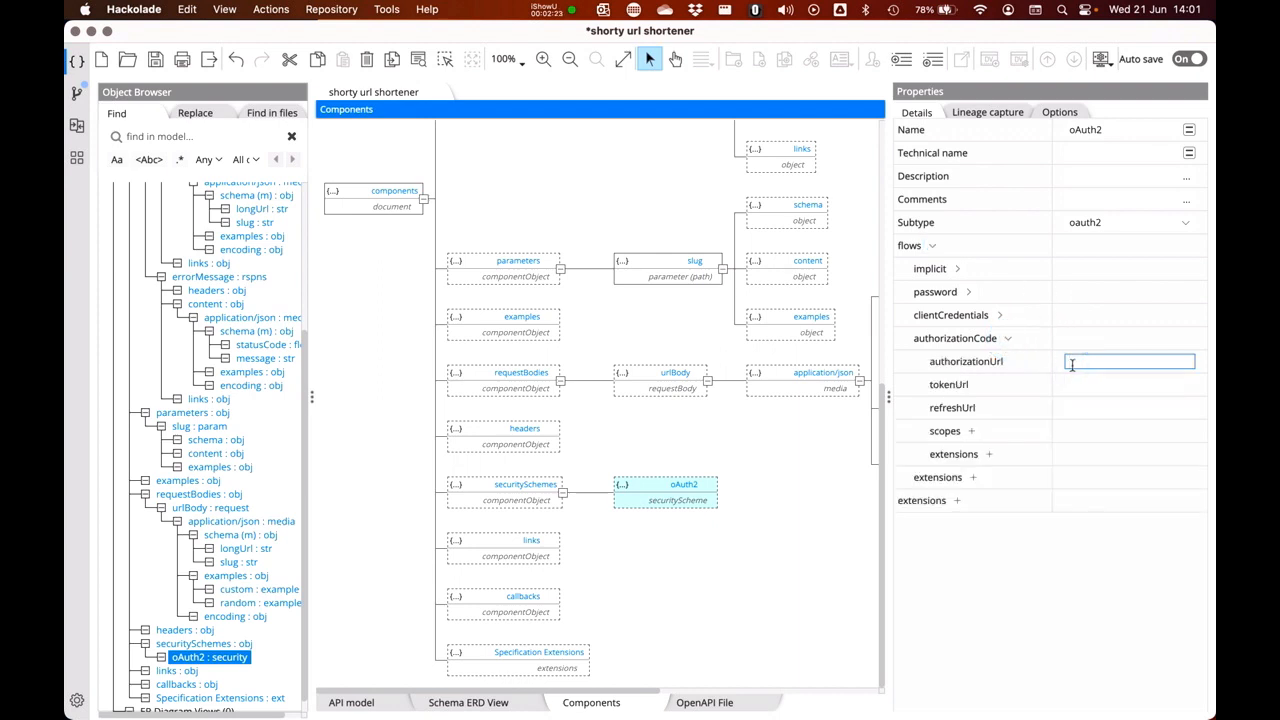
{"action": "left_click", "coordinate": [1091, 390]}
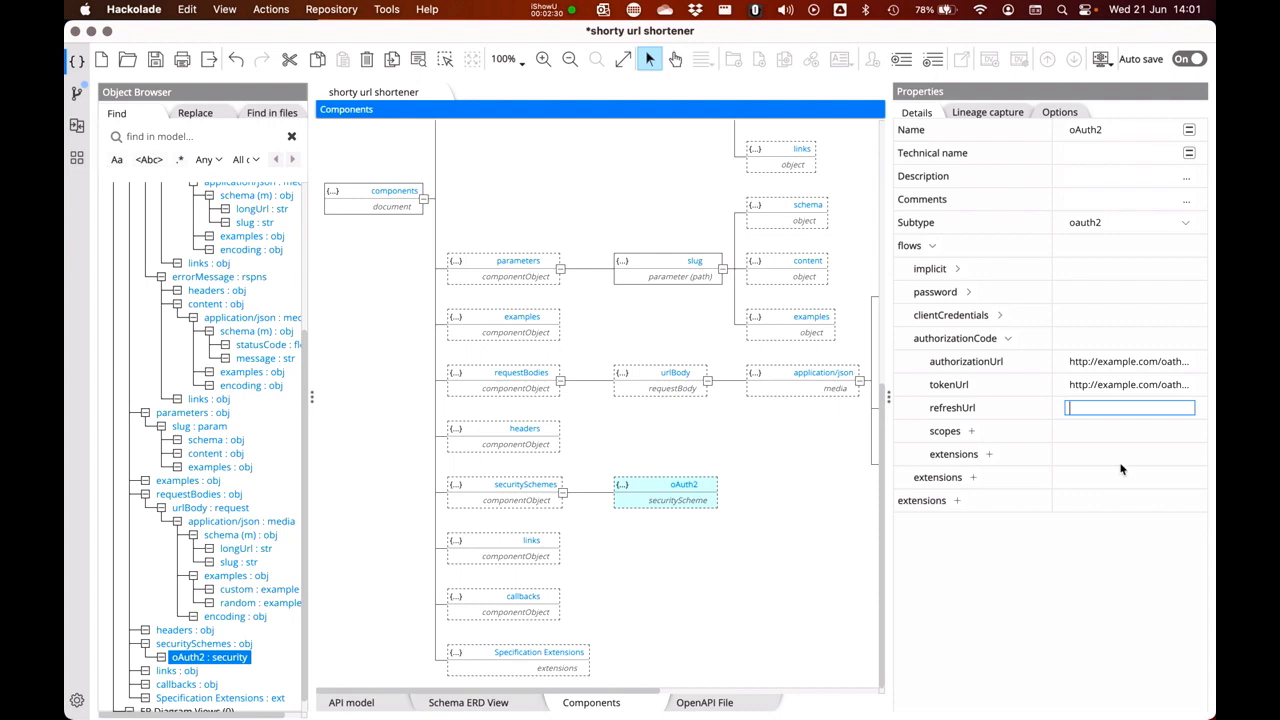
- Add a scope named "slugs" to the authorizationCode flow
{"action": "left_click", "coordinate": [971, 431]}
{"action": "left_click", "coordinate": [1100, 459]}
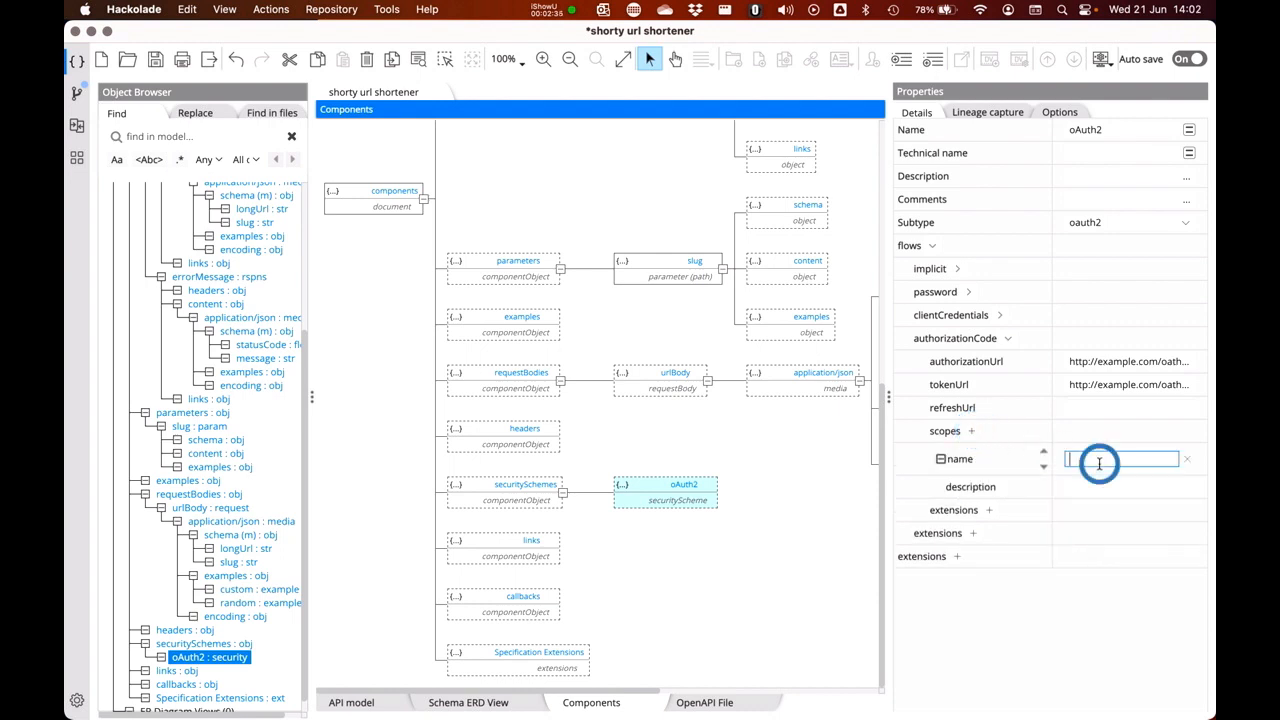
{"action": "type", "text": "sliugs"}
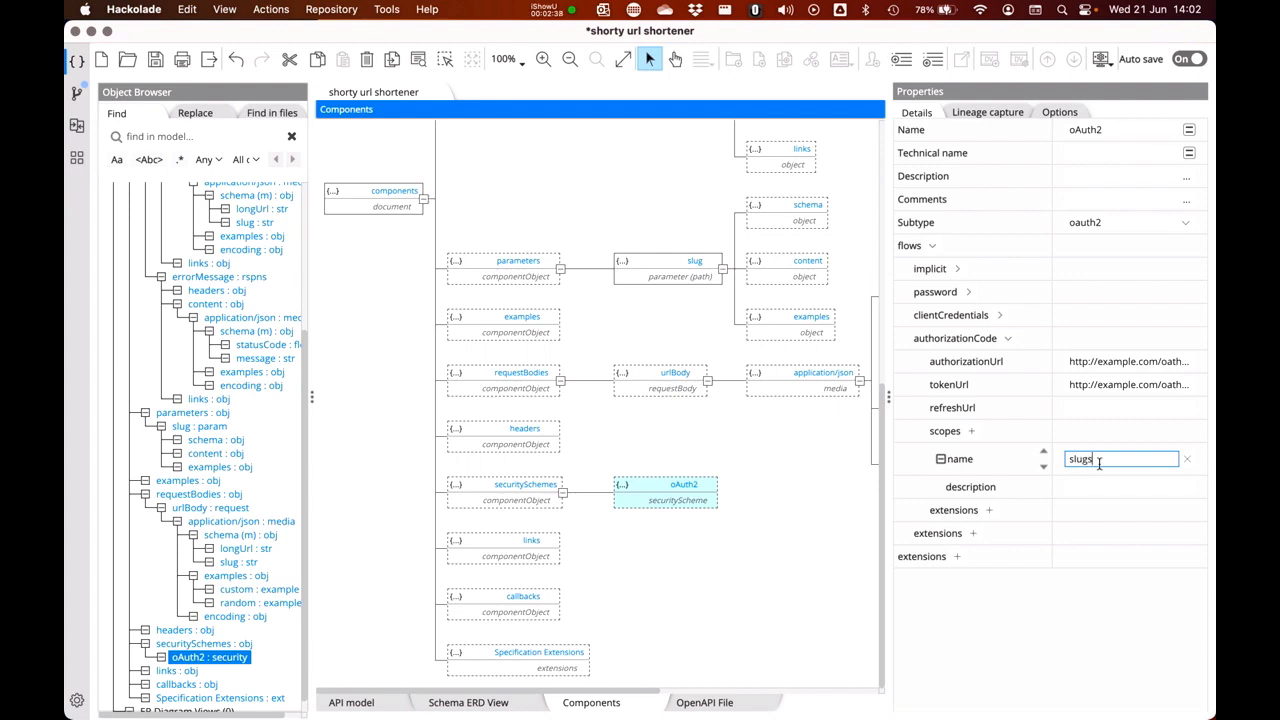
{"action": "key", "text": "Return"}
{"action": "left_click", "coordinate": [1019, 637]}
- Add a resource to the API model diagram and set its resource path to "/urls"
{"action": "left_click", "coordinate": [609, 702]}
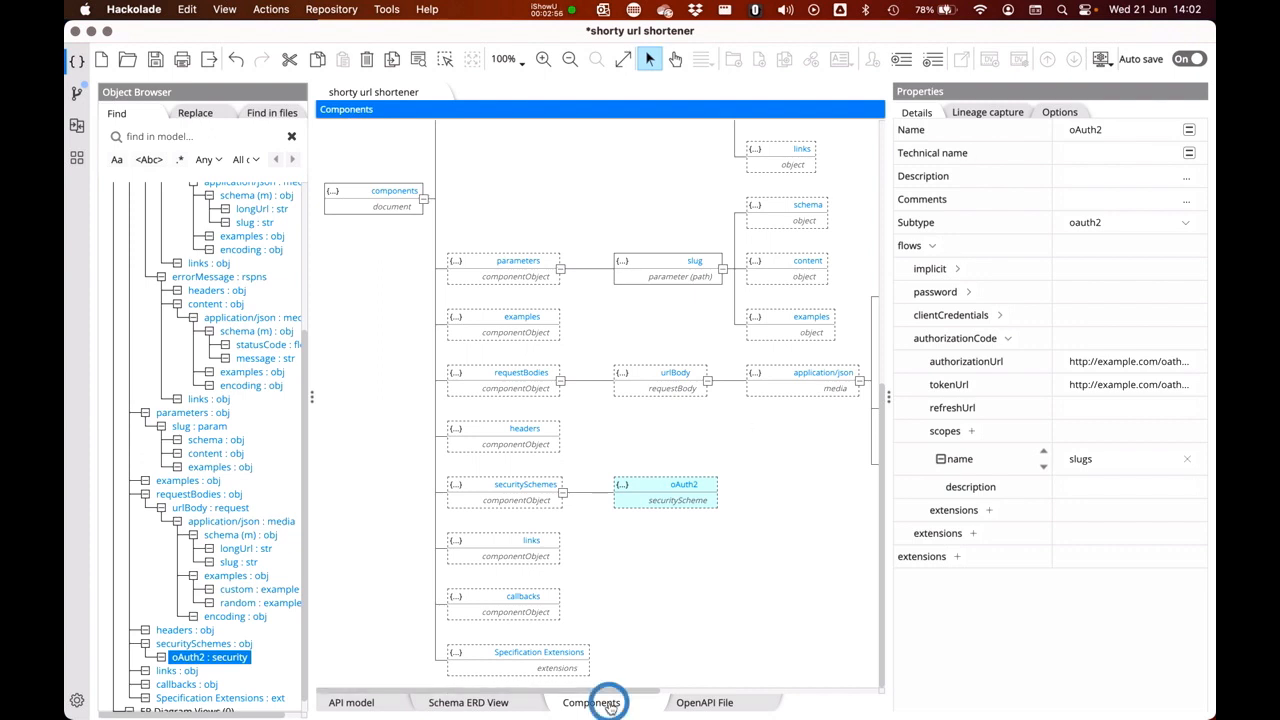
{"action": "left_click", "coordinate": [358, 703]}
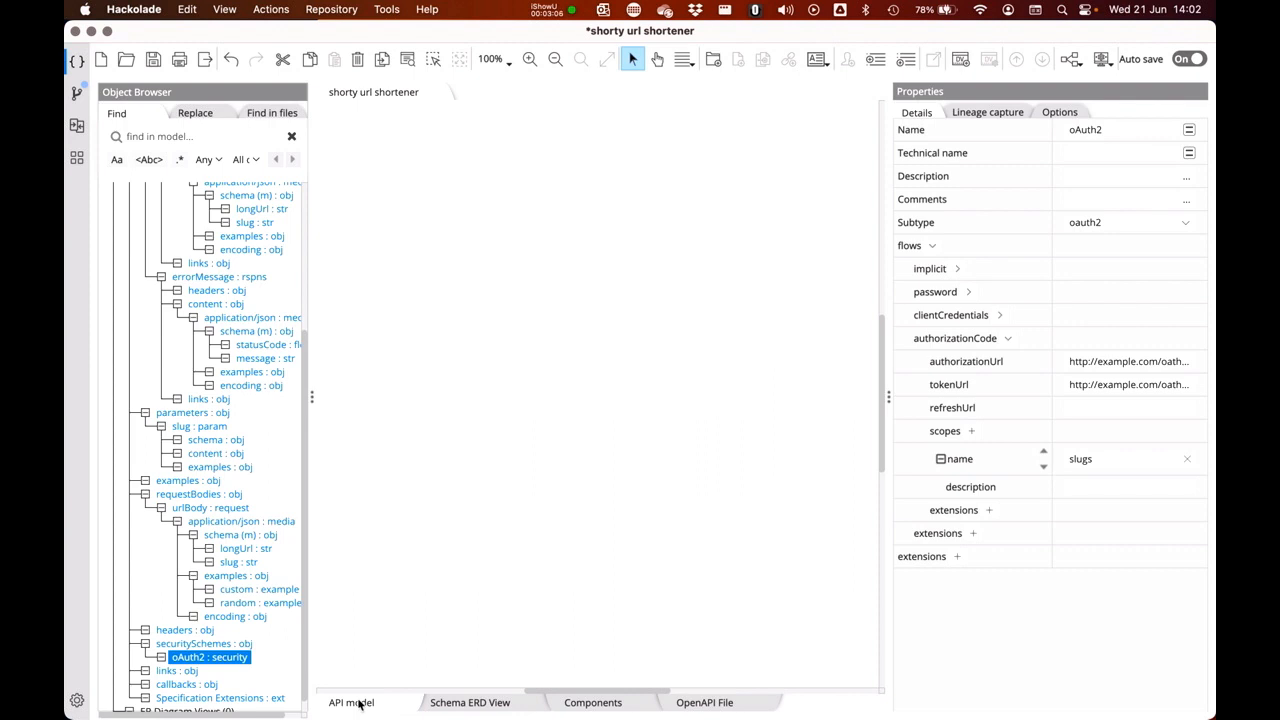
{"action": "right_click", "coordinate": [471, 241]}
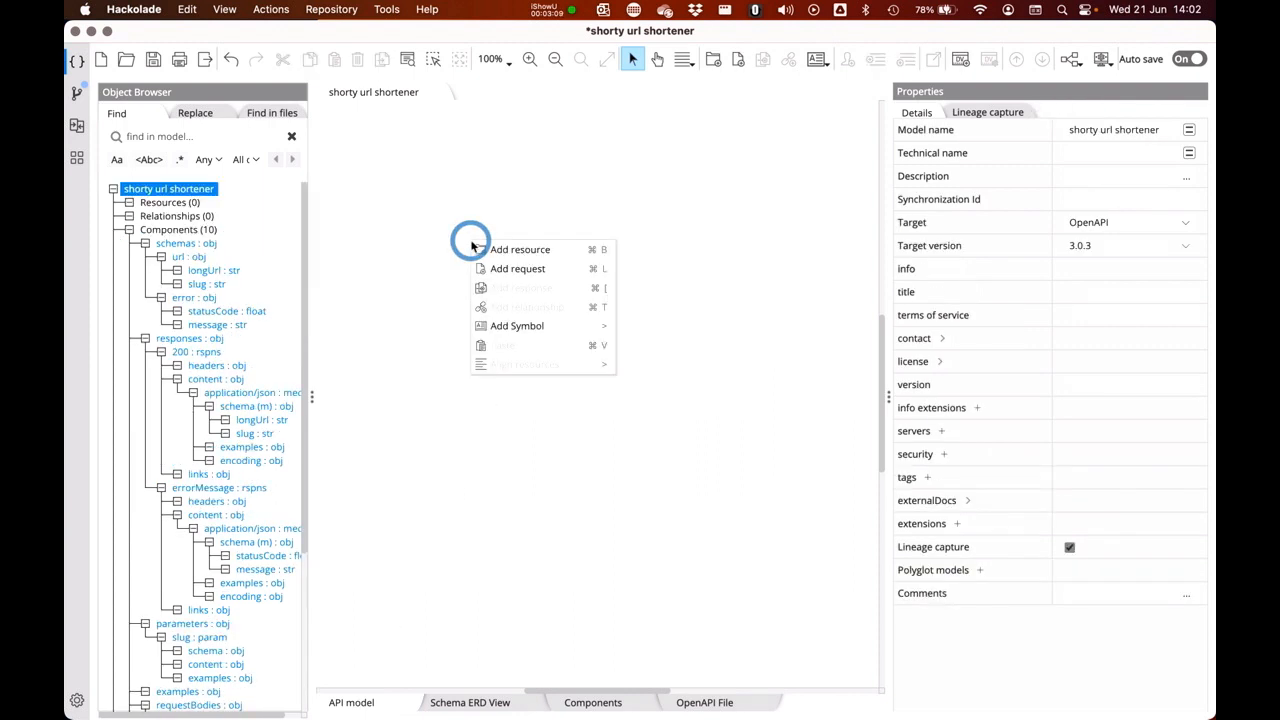
{"action": "left_click", "coordinate": [547, 250]}
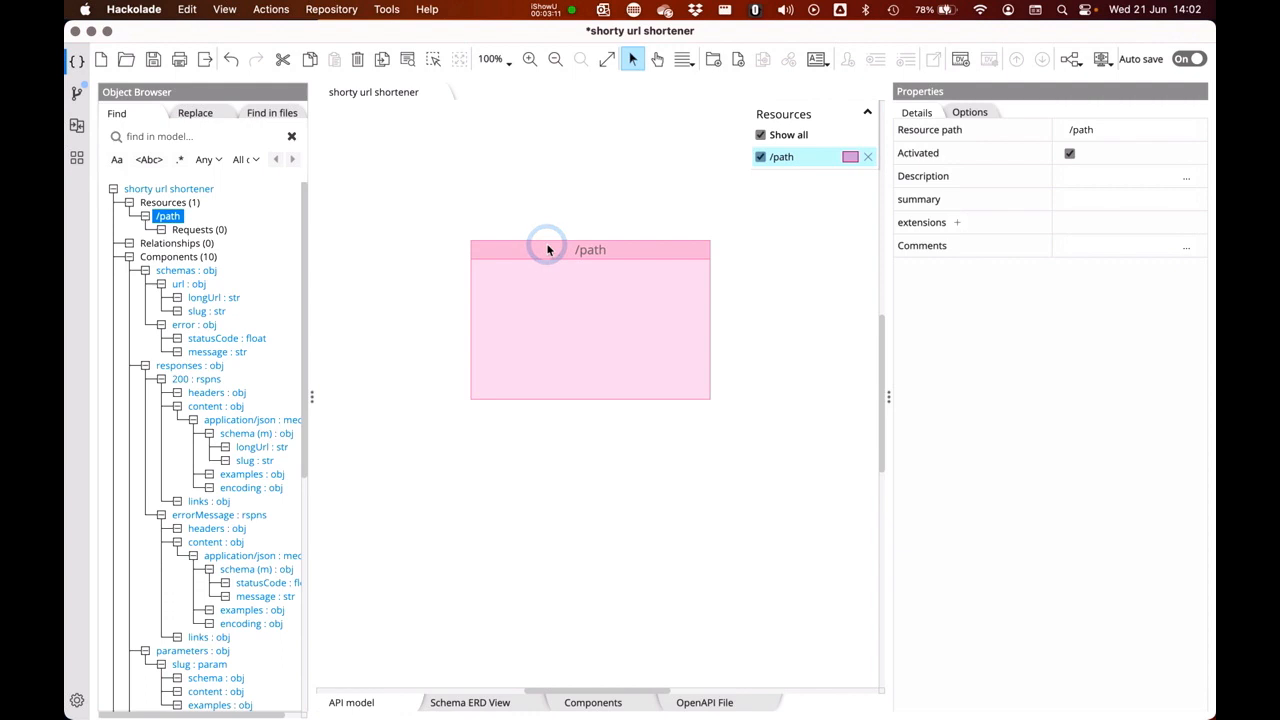
{"action": "left_click", "coordinate": [1103, 129]}
{"action": "key", "text": "shift+Left"}
{"action": "key", "text": "shift+Left"}
{"action": "key", "text": "shift+Left"}
{"action": "key", "text": "shift+Left"}
{"action": "key", "text": "shift+Left"}
{"action": "type", "text": "/urls"}
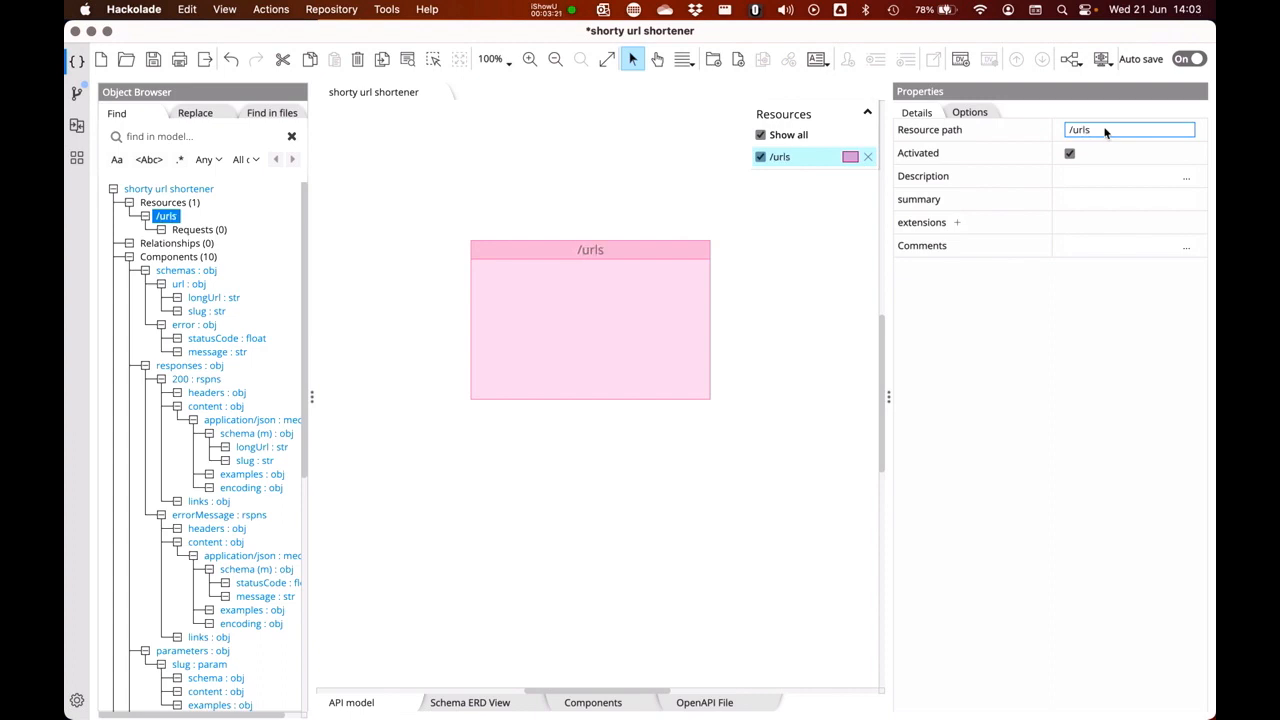
- Add a request to the /urls resource and set its operation to post
{"action": "left_click", "coordinate": [530, 302]}
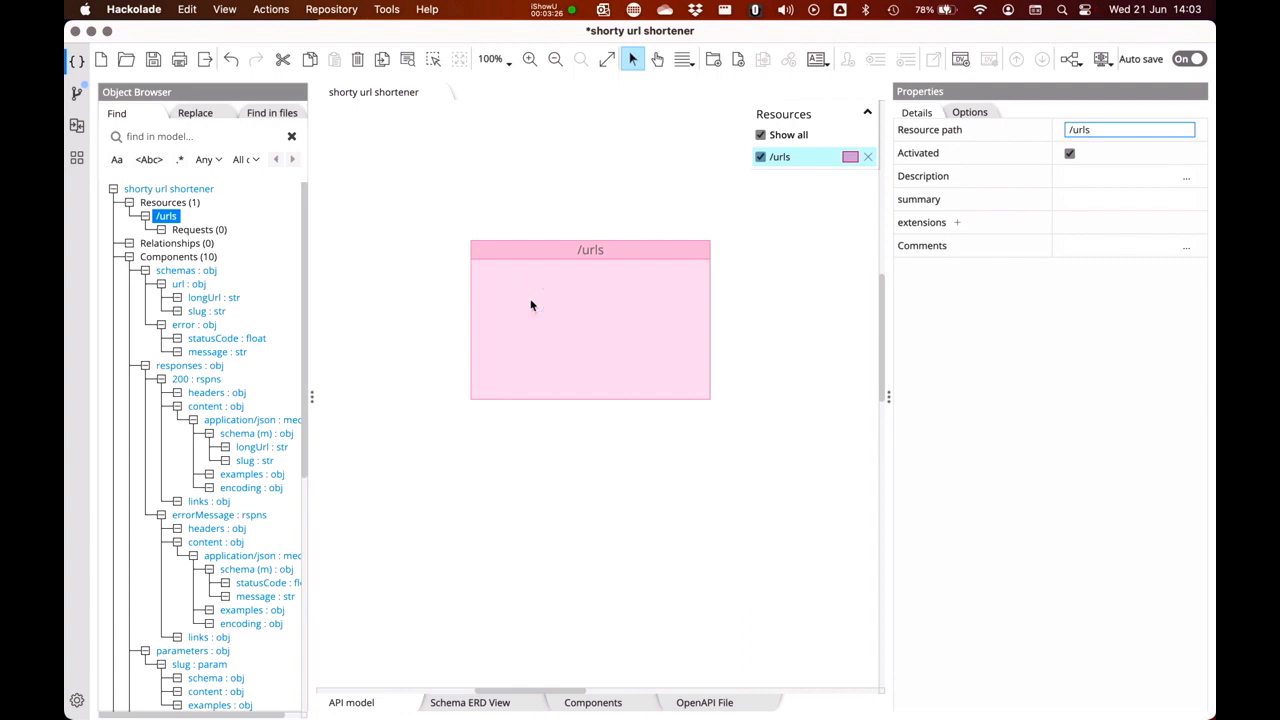
{"action": "right_click", "coordinate": [530, 302]}
{"action": "left_click", "coordinate": [575, 325]}
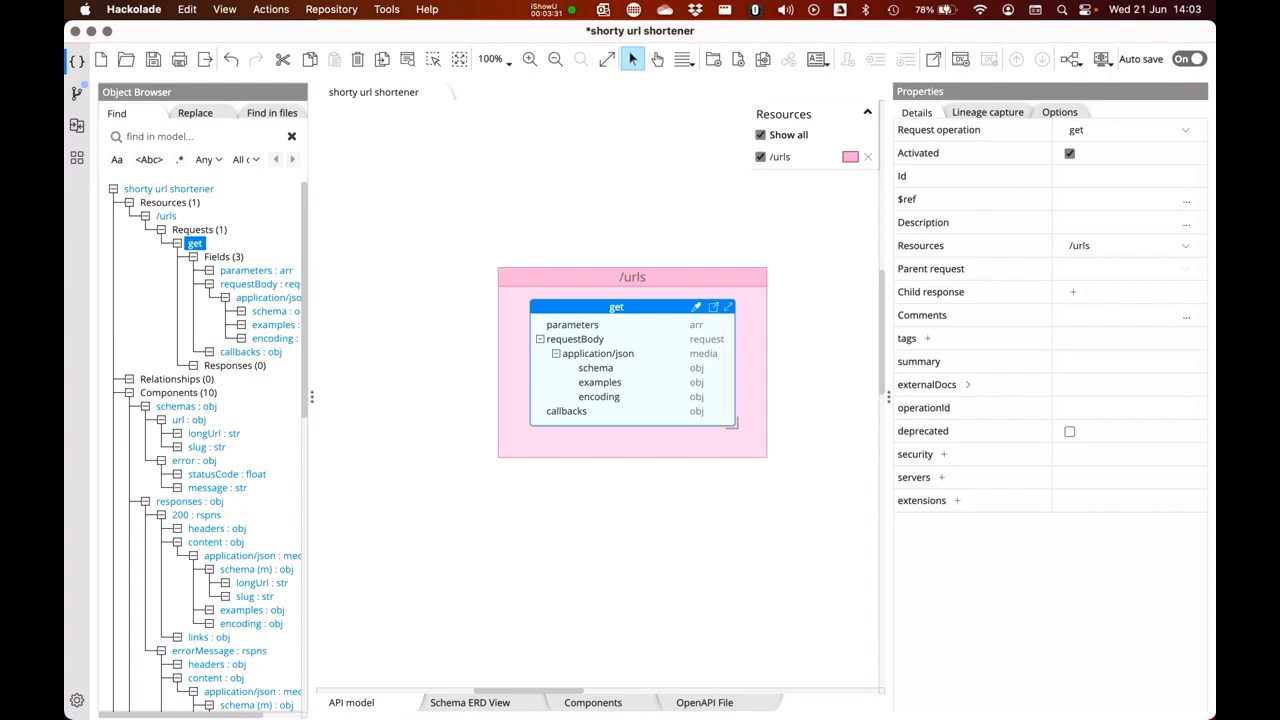
{"action": "left_click", "coordinate": [1183, 131]}
{"action": "left_click", "coordinate": [1124, 168]}
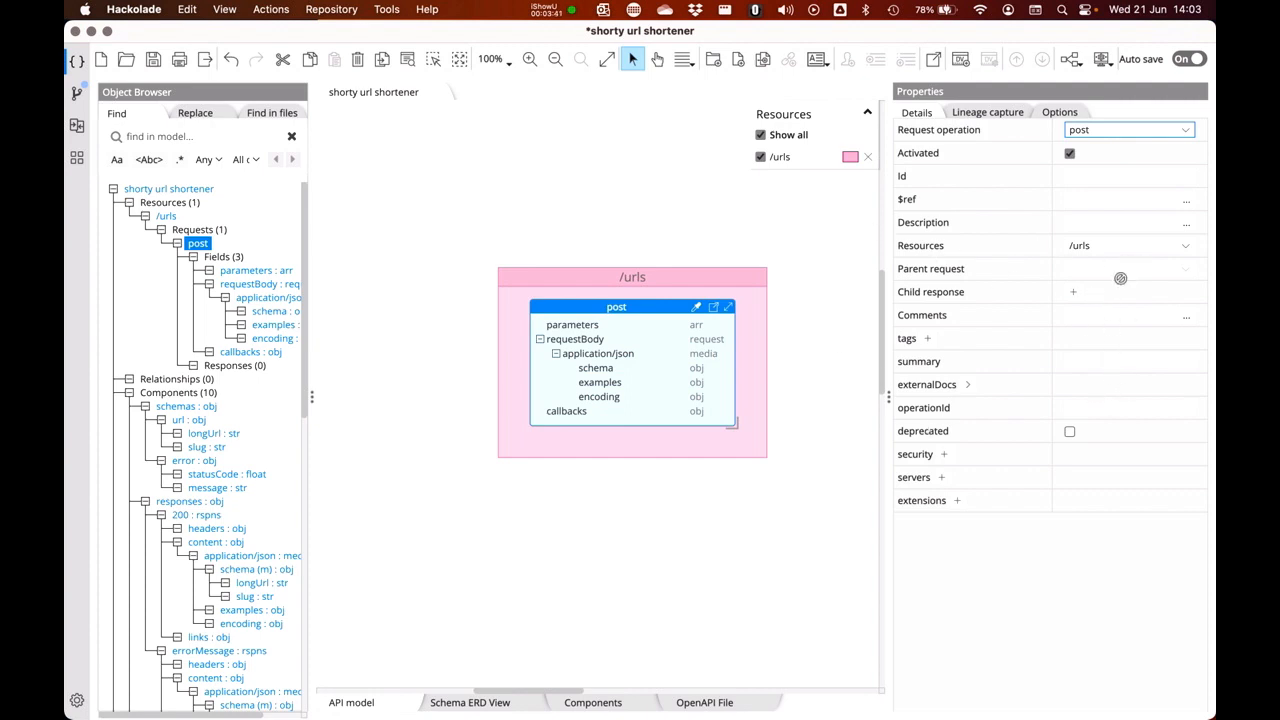
- Set the post request's description to "Shorten a URL..."
{"action": "left_click", "coordinate": [1186, 222]}
{"action": "type", "text": "Shorten a URL..."}
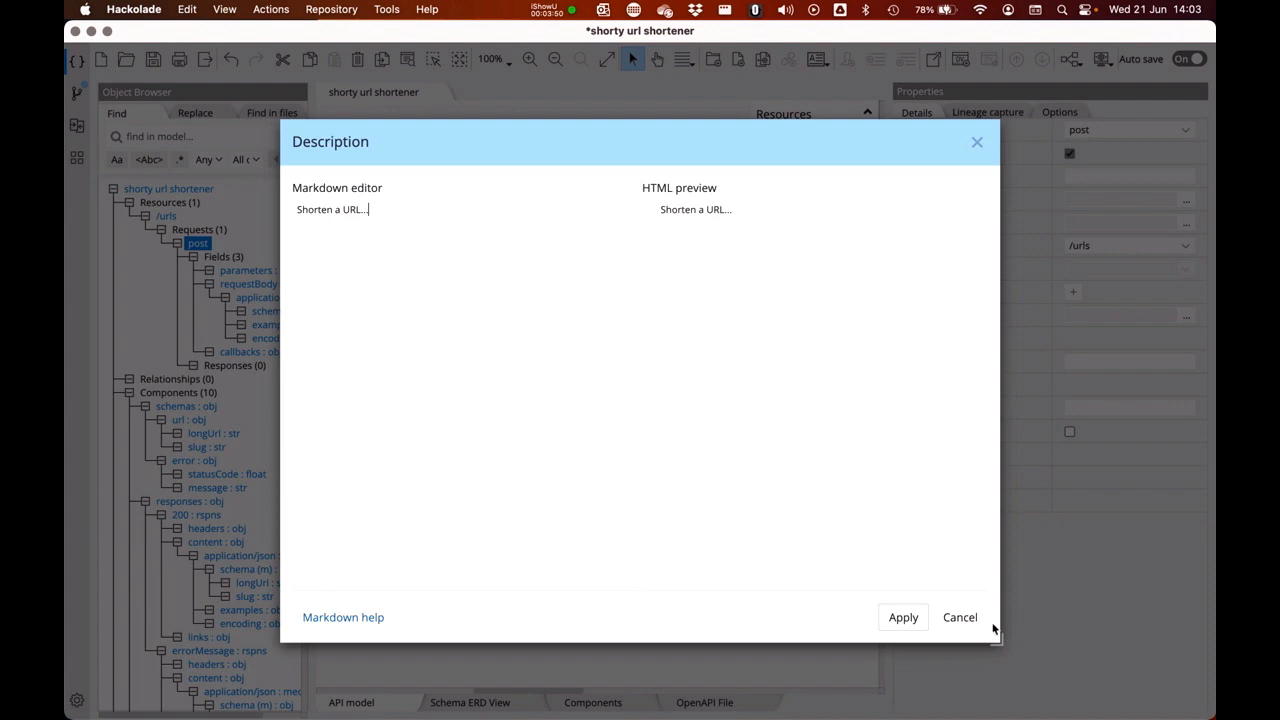
{"action": "left_click", "coordinate": [904, 615]}
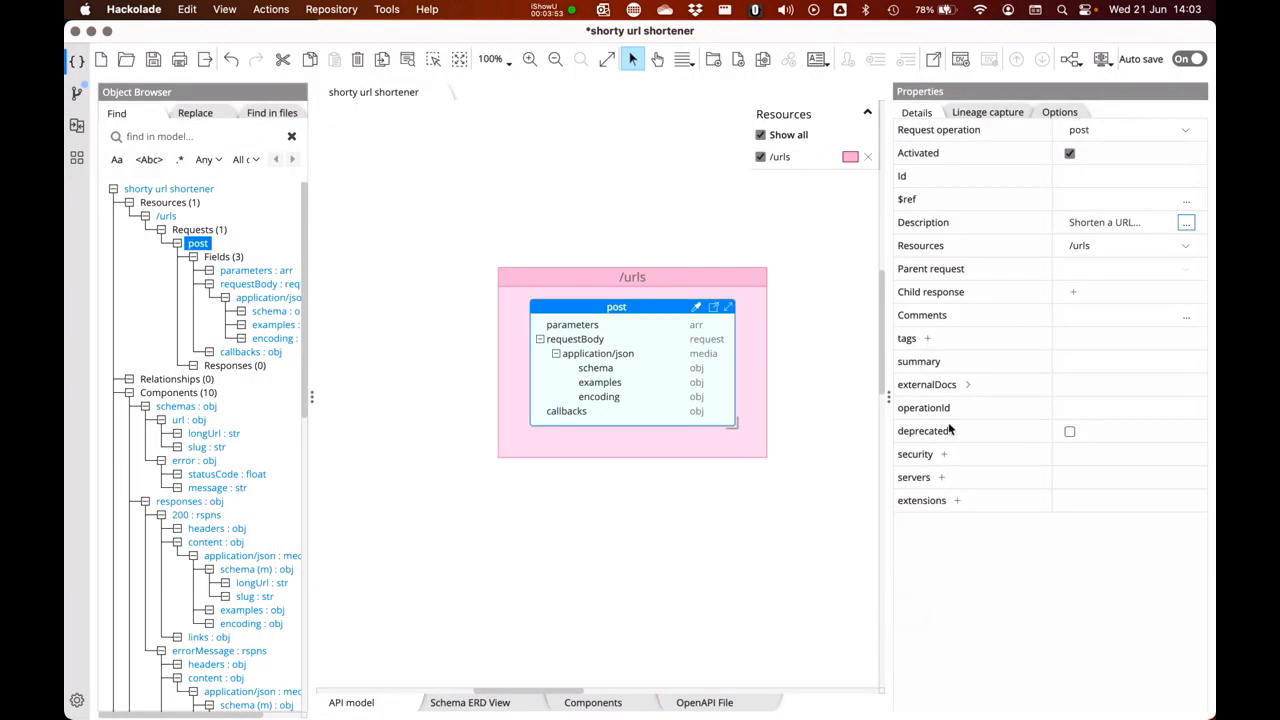
- Add a child response to the post request and set its response code to 200 (OK)
{"action": "left_click", "coordinate": [1073, 292]}
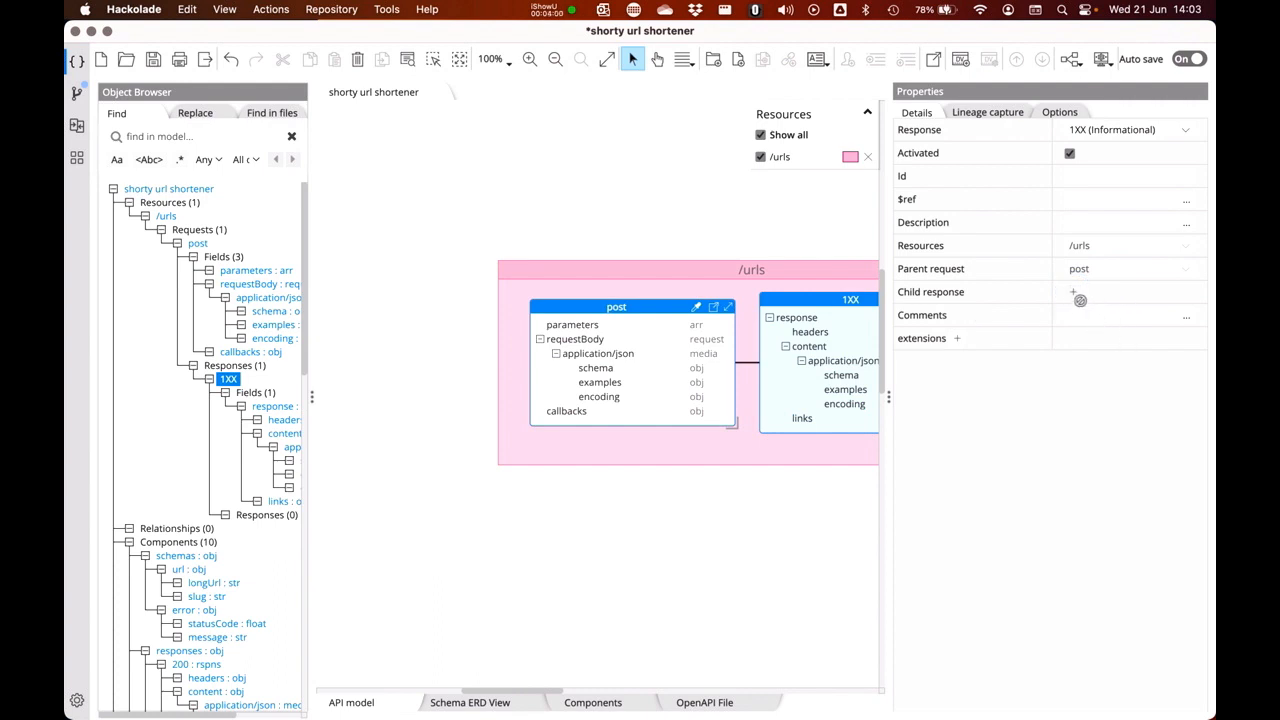
{"action": "left_click", "coordinate": [824, 302]}
{"action": "left_click", "coordinate": [1117, 127]}
{"action": "left_click", "coordinate": [1117, 127]}
{"action": "left_click", "coordinate": [1117, 127]}
{"action": "left_click", "coordinate": [1115, 197]}
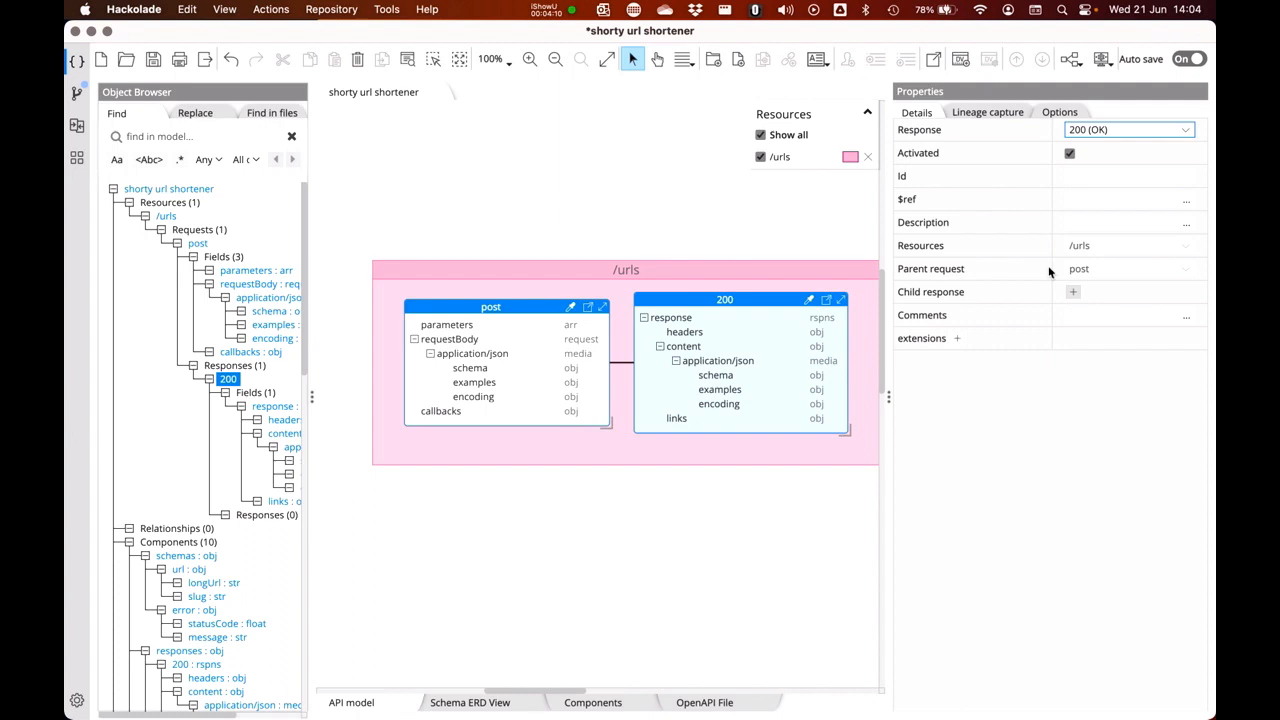
- Add a second child response to the post request and set its response code to 400 (Bad Request)
{"action": "left_click", "coordinate": [508, 306]}
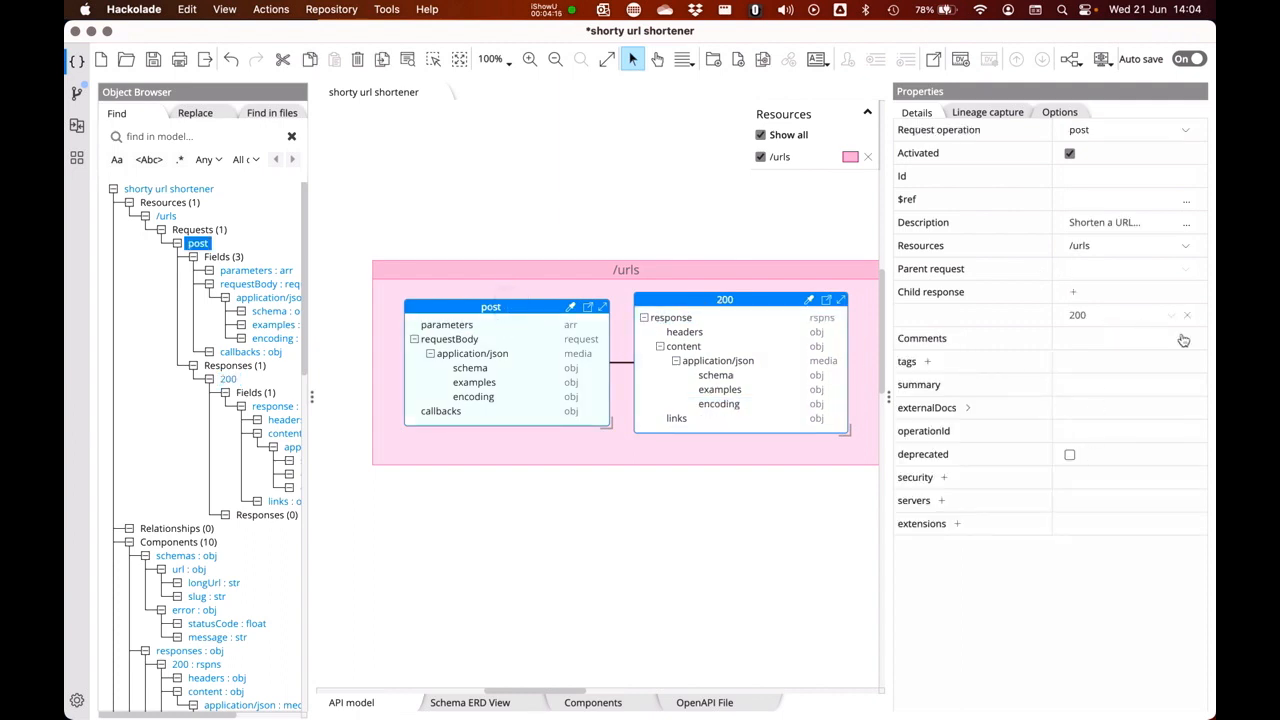
{"action": "left_click", "coordinate": [1077, 291]}
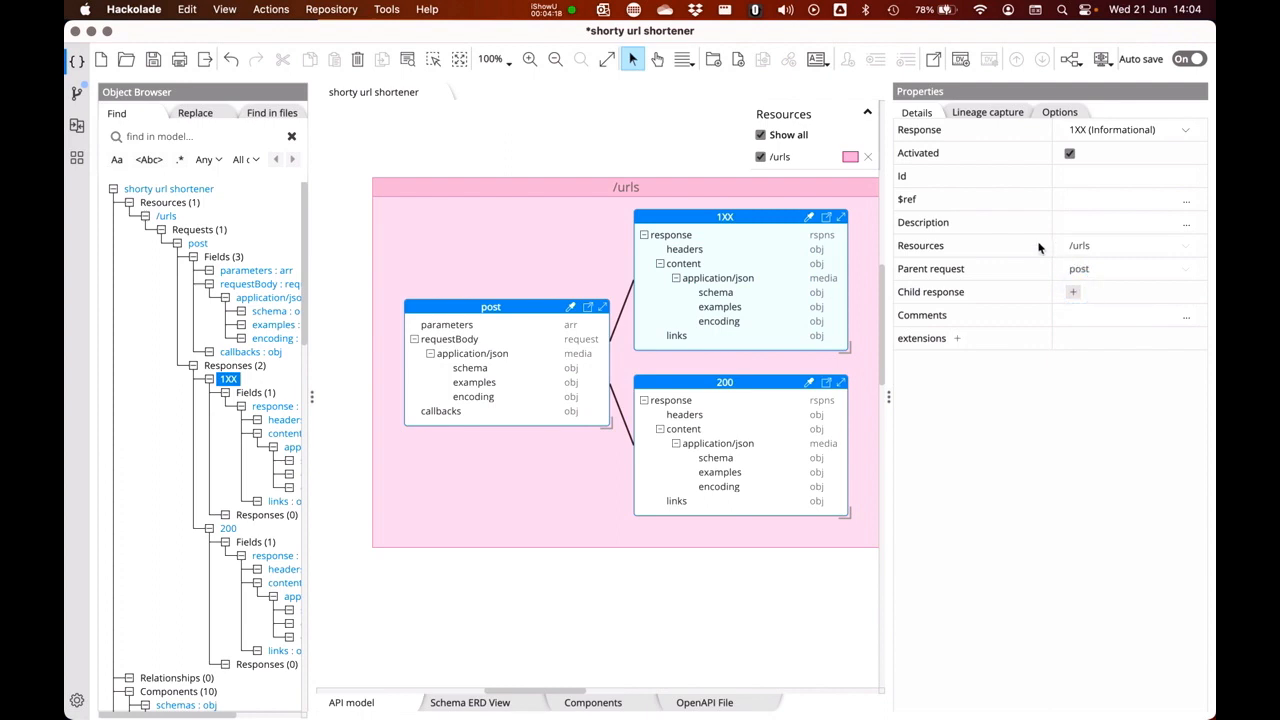
{"action": "left_click", "coordinate": [724, 382]}
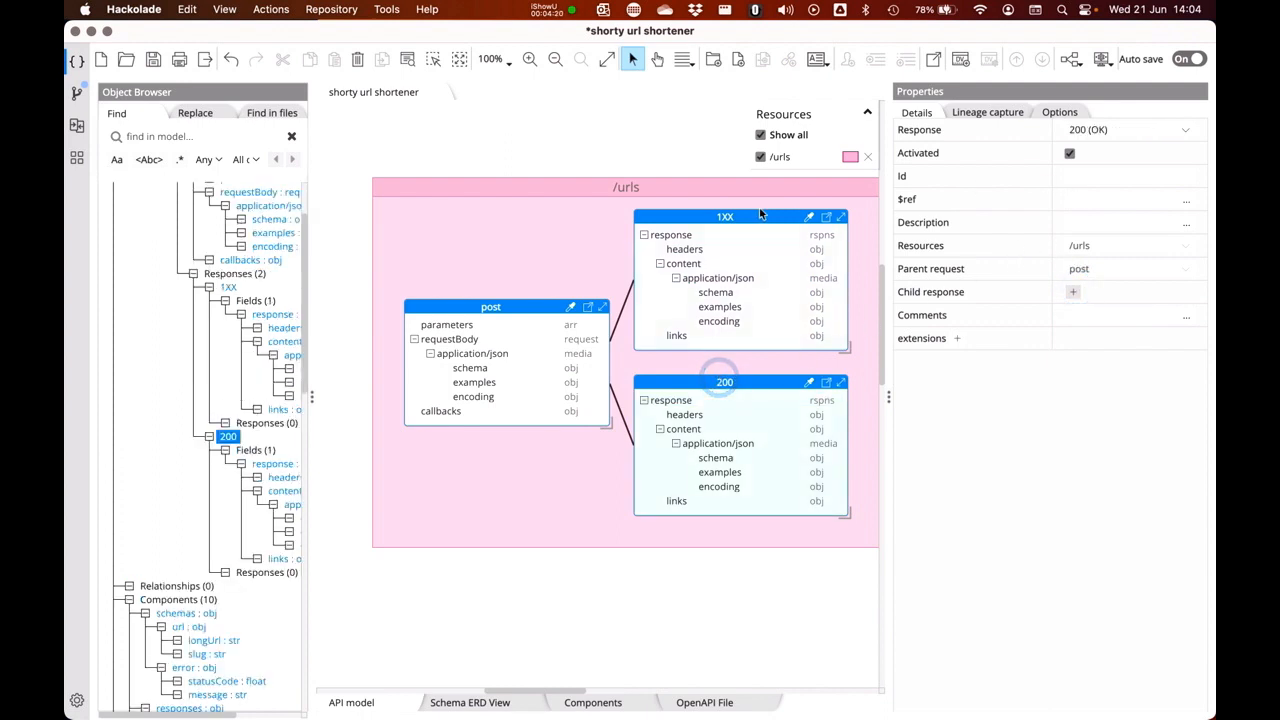
{"action": "left_click", "coordinate": [724, 216]}
{"action": "left_click", "coordinate": [1072, 135]}
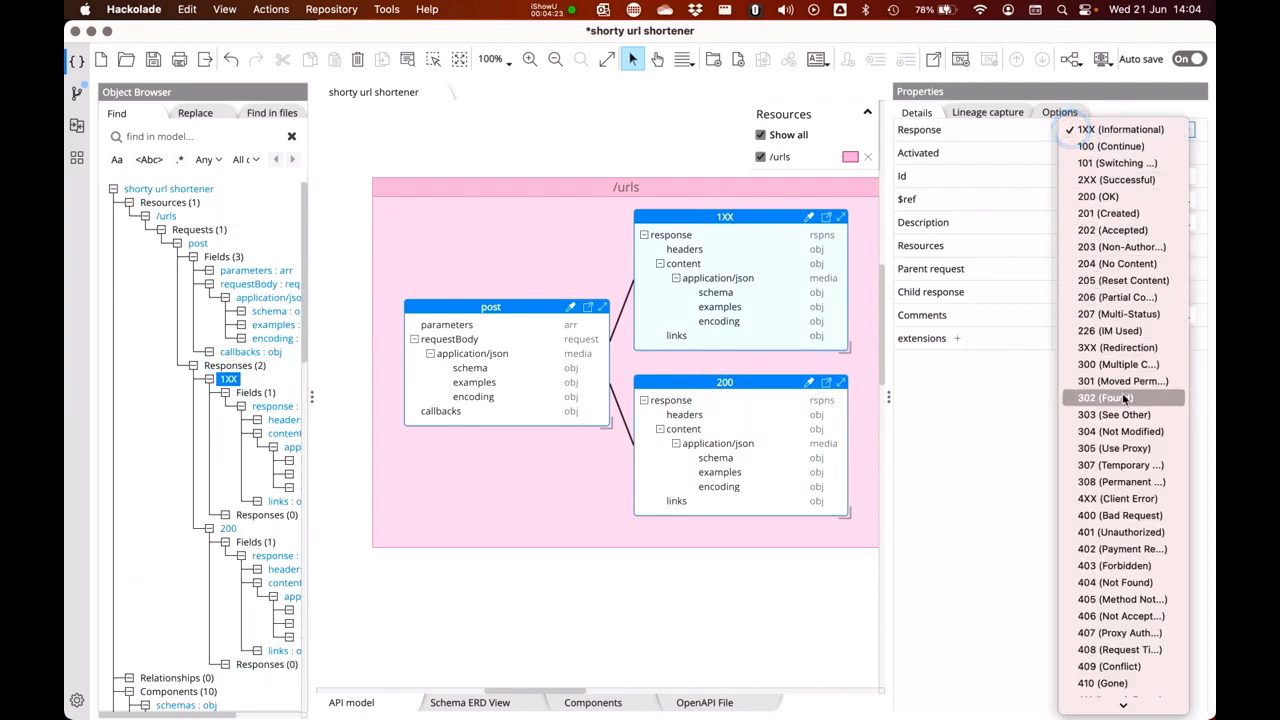
{"action": "left_click", "coordinate": [1119, 515]}
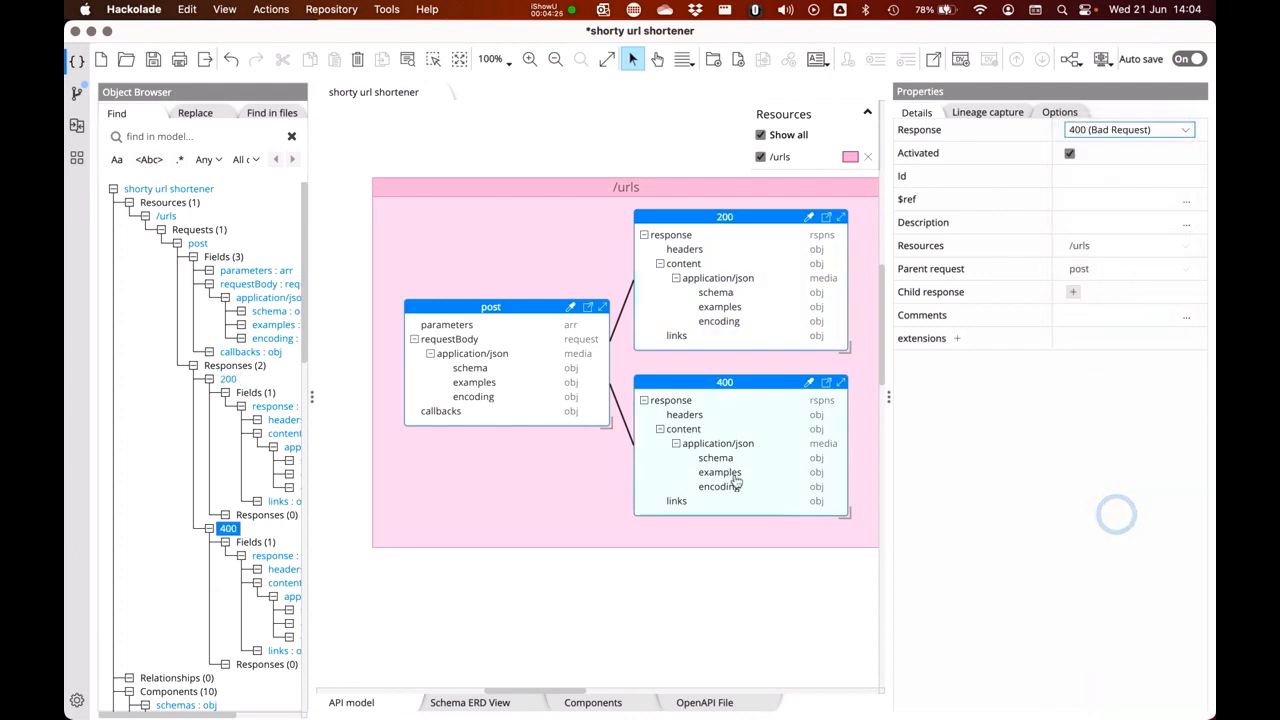
- Add a third child response to the post request and set its response code to 403 (Forbidden)
{"action": "left_click", "coordinate": [512, 307]}
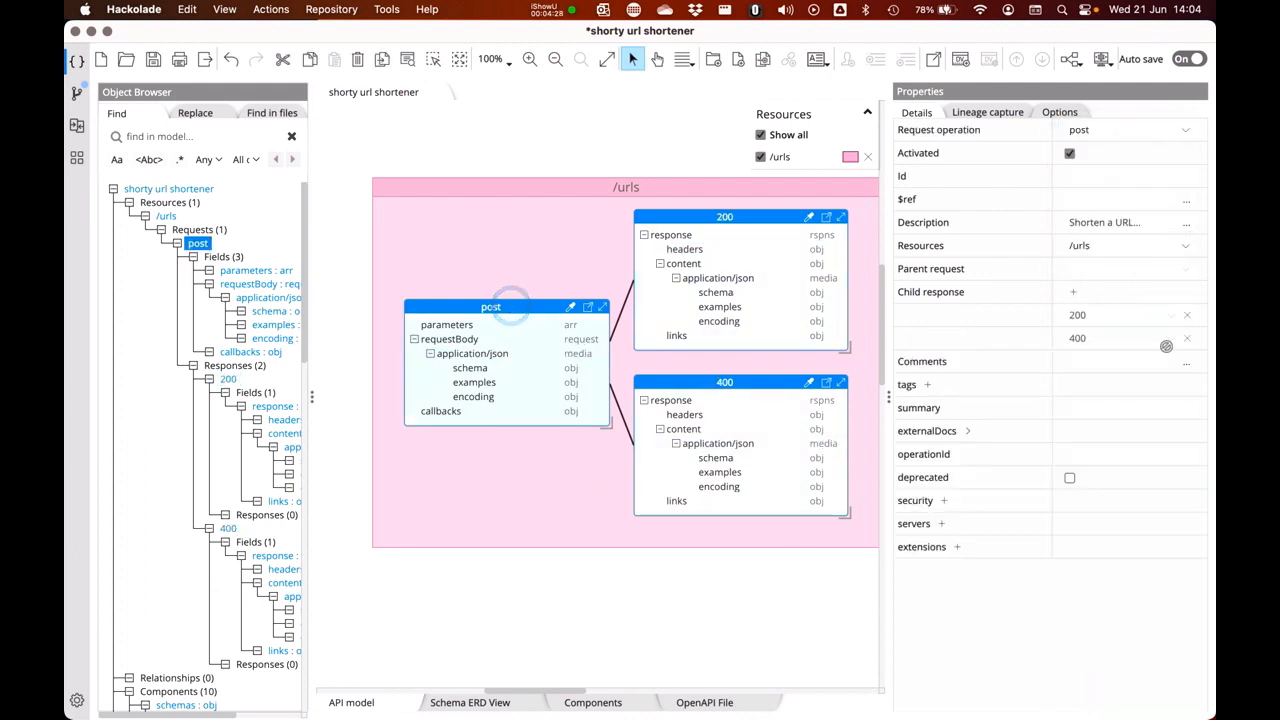
{"action": "left_click", "coordinate": [1071, 291]}
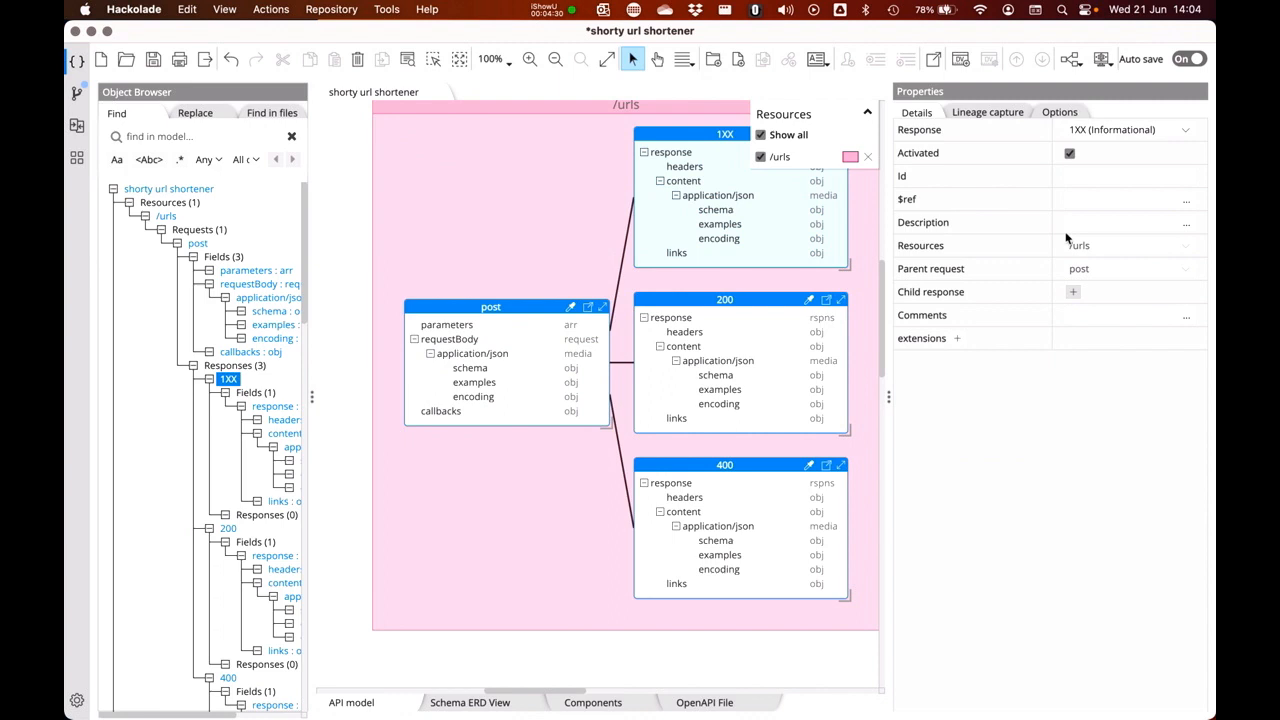
{"action": "left_click", "coordinate": [1108, 130]}
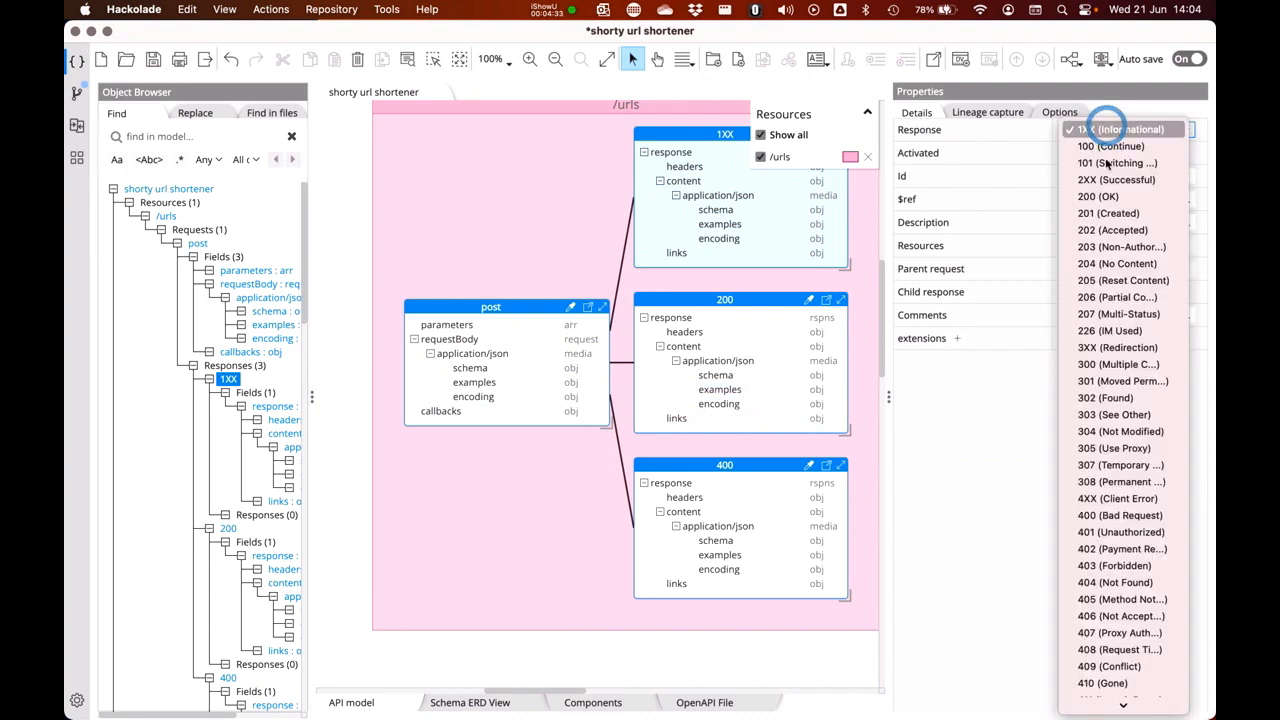
{"action": "left_click", "coordinate": [1114, 566]}
{"action": "left_click", "coordinate": [558, 523]}
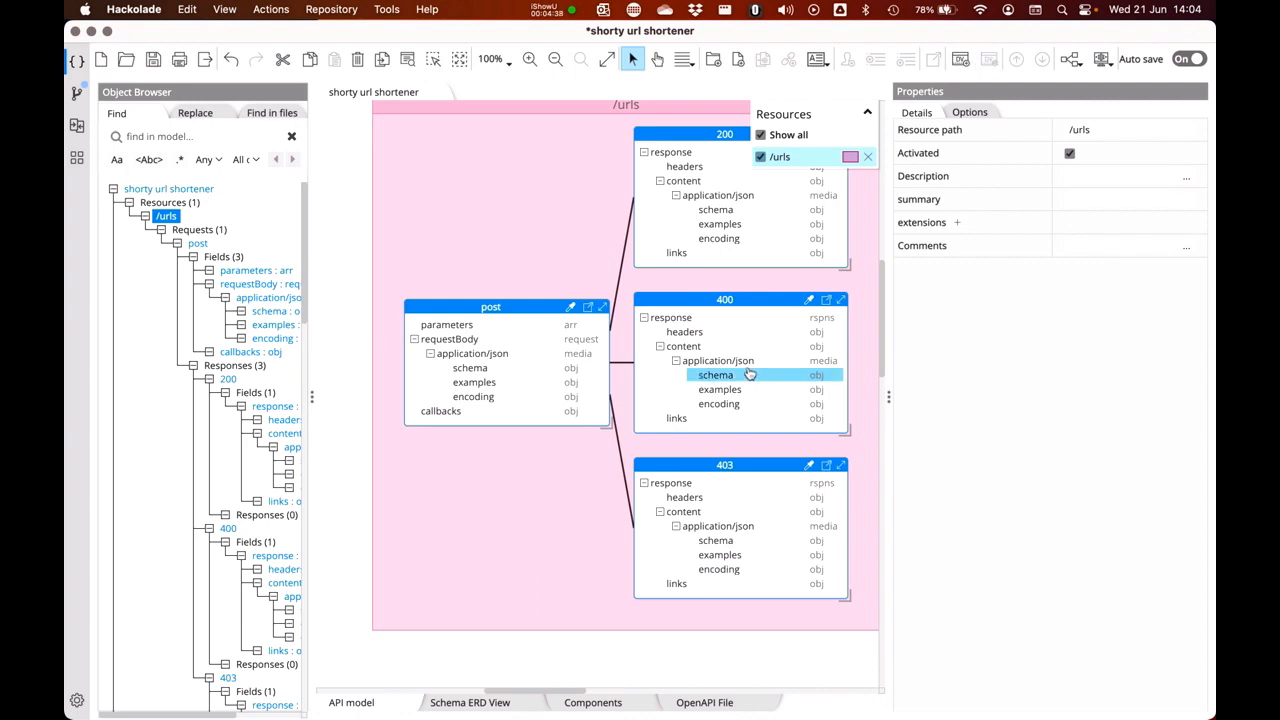
- Add a tag named "urls" to the post request
{"action": "left_click", "coordinate": [520, 307]}
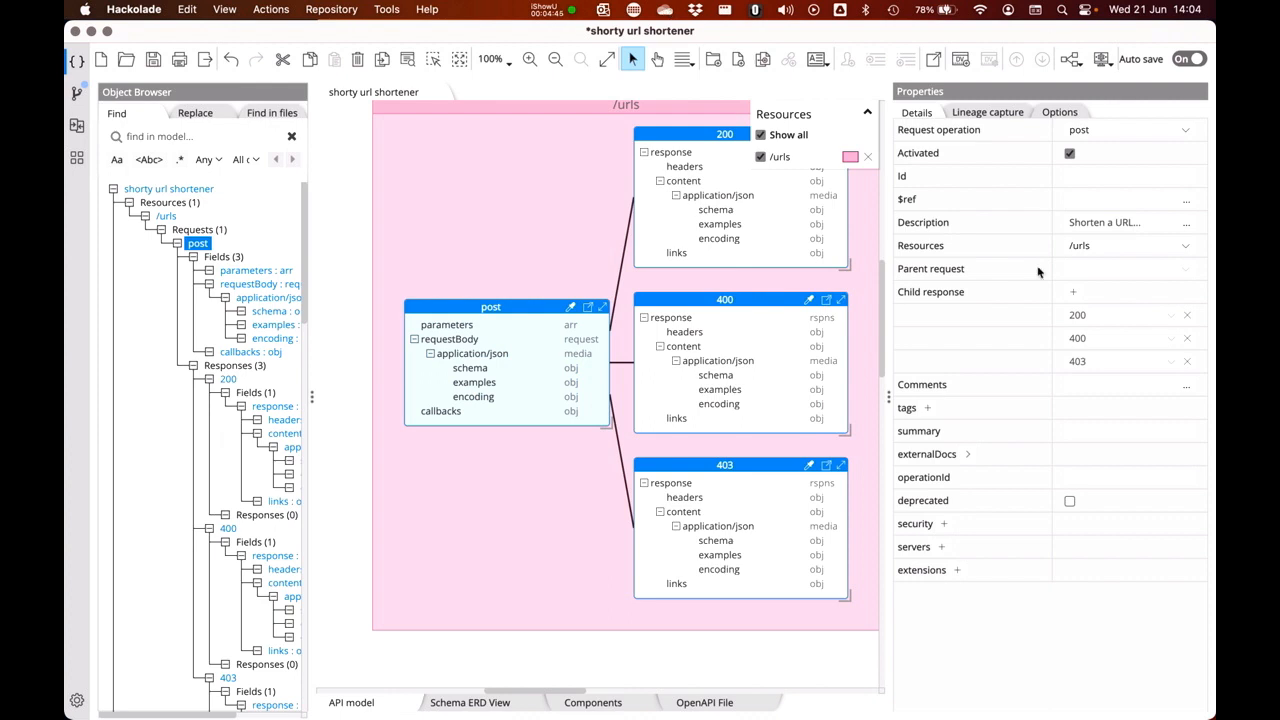
{"action": "left_click", "coordinate": [927, 408]}
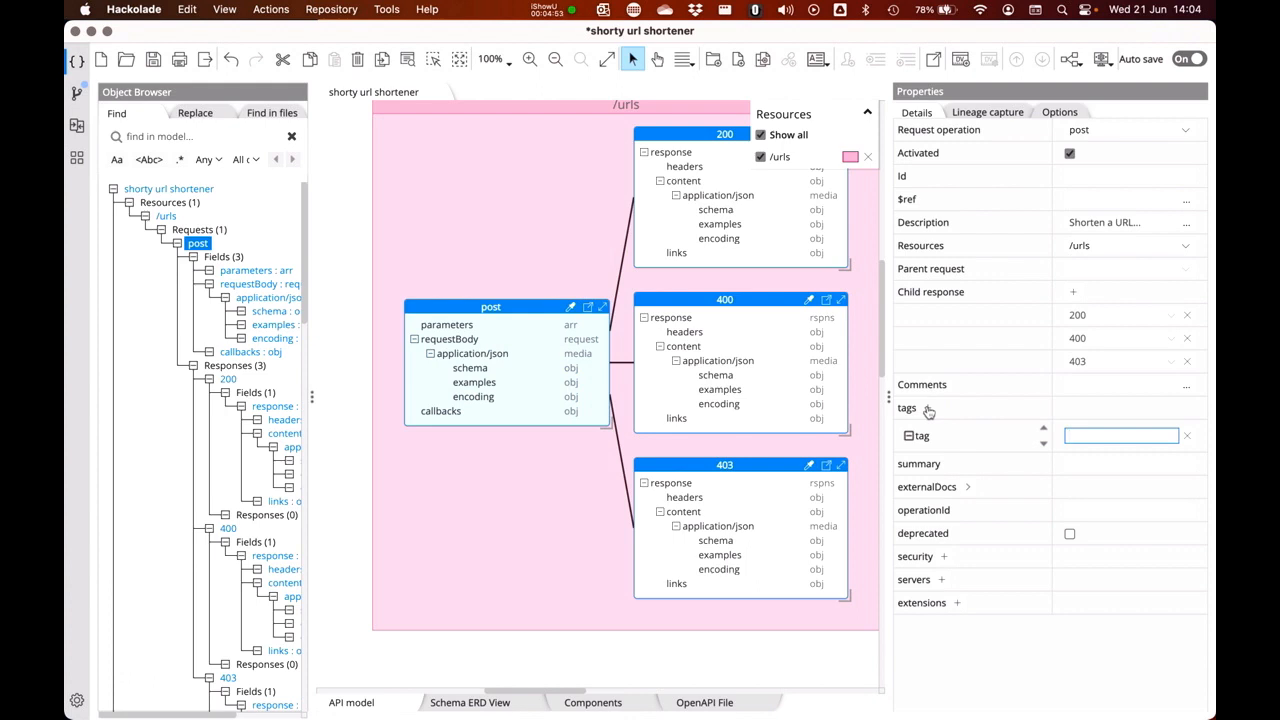
{"action": "type", "text": "utls"}
{"action": "key", "text": "BackSpace"}
{"action": "key", "text": "BackSpace"}
{"action": "type", "text": "ls"}
{"action": "key", "text": "Return"}
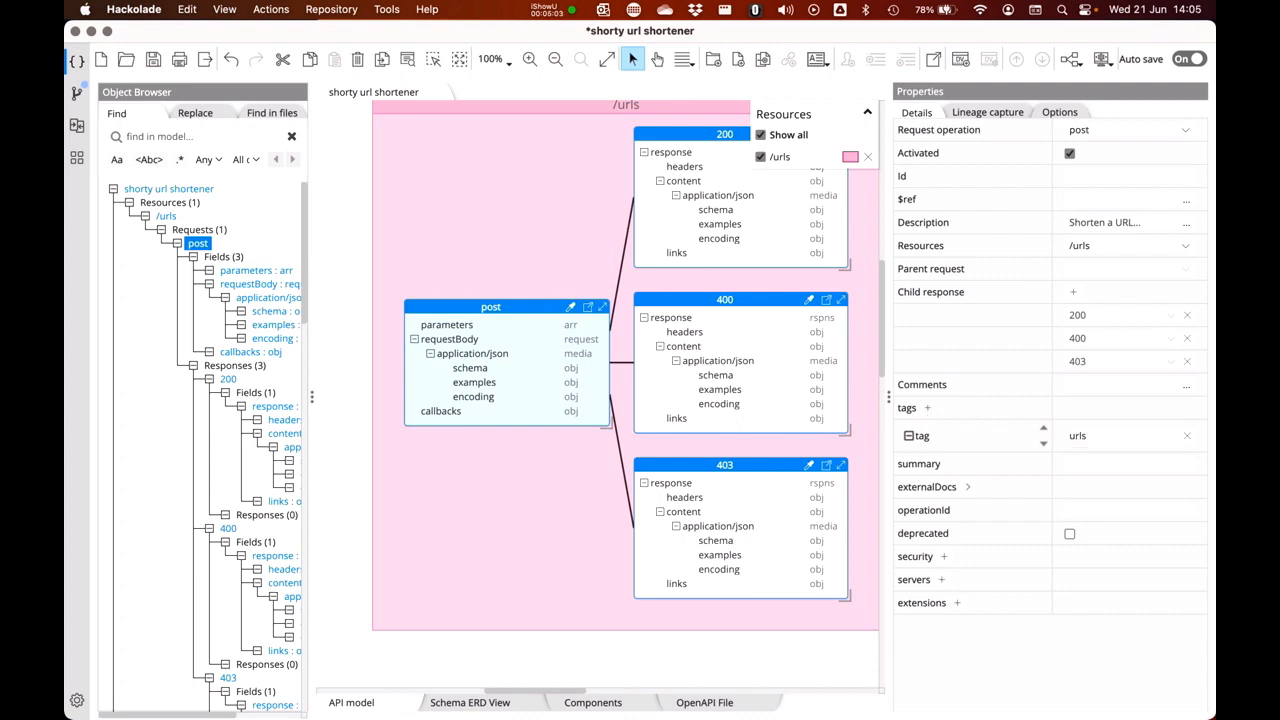
- Open the post request's schema and replace its requestBody with a reference to the urlBody component
{"action": "left_click", "coordinate": [508, 307]}
{"action": "double_click", "coordinate": [508, 307]}
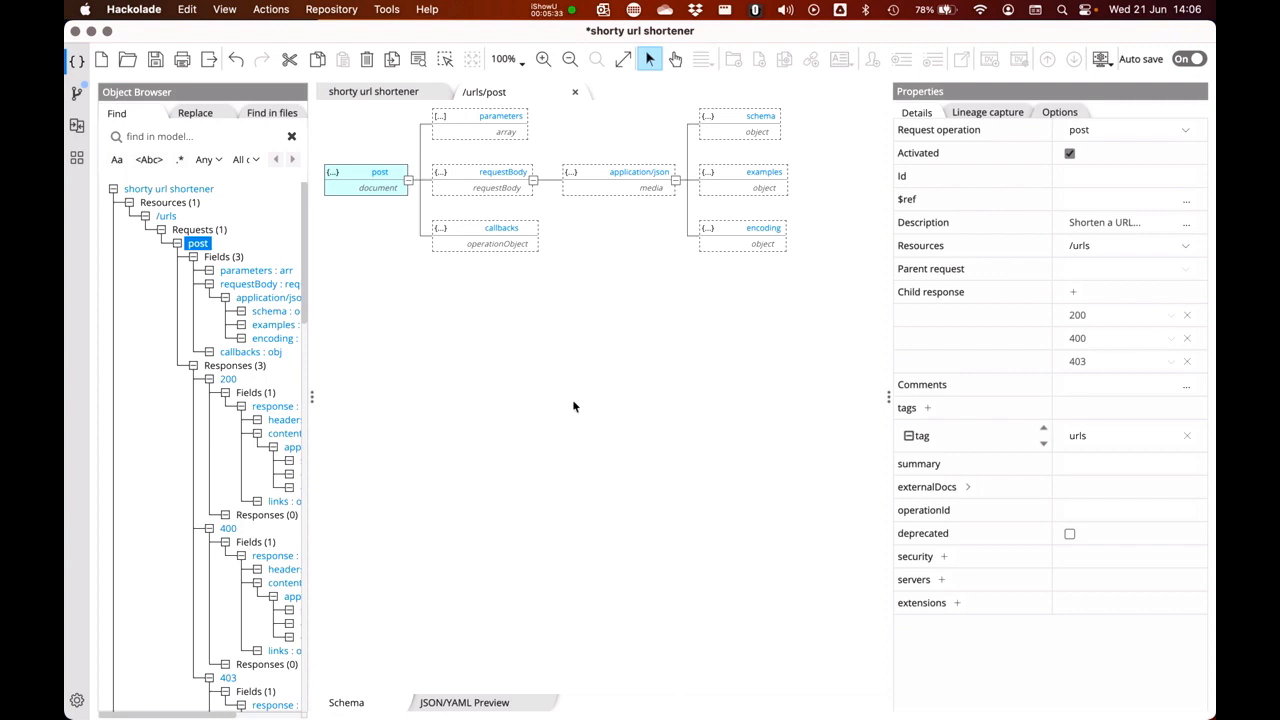
{"action": "left_click", "coordinate": [727, 117]}
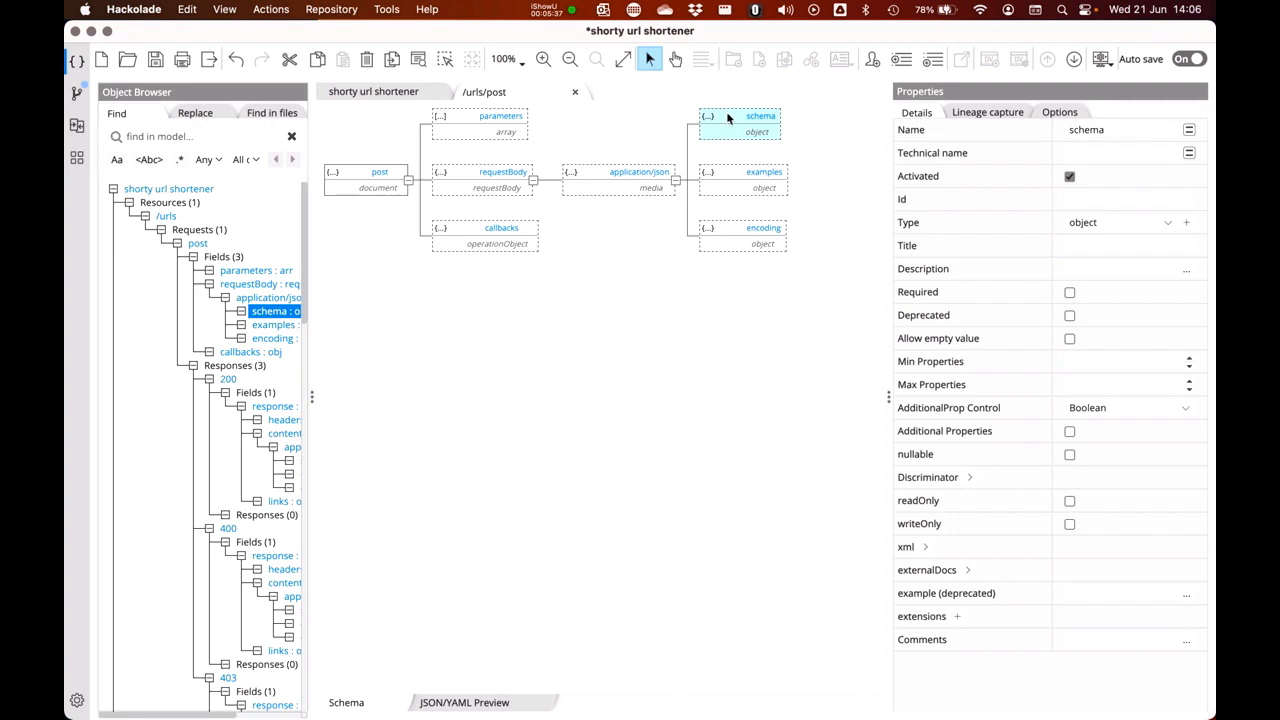
{"action": "left_click", "coordinate": [471, 178]}
{"action": "right_click", "coordinate": [470, 178]}
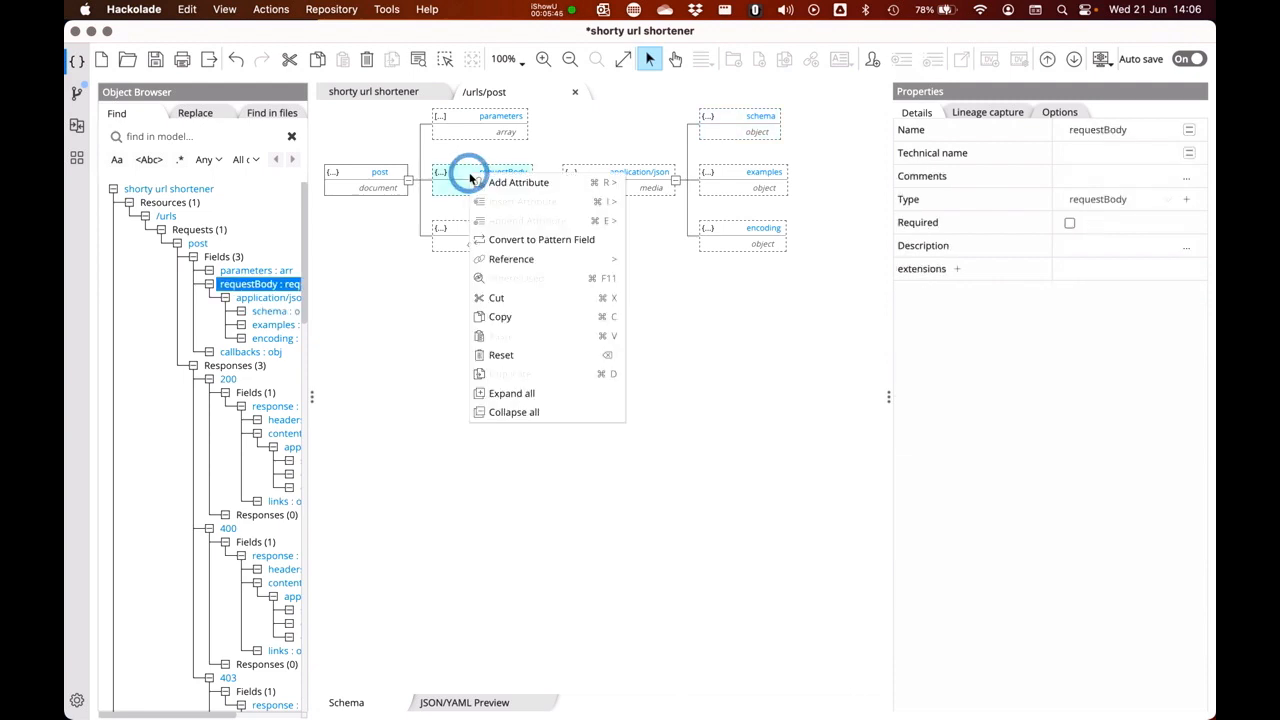
{"action": "mouse_move", "coordinate": [536, 262]}
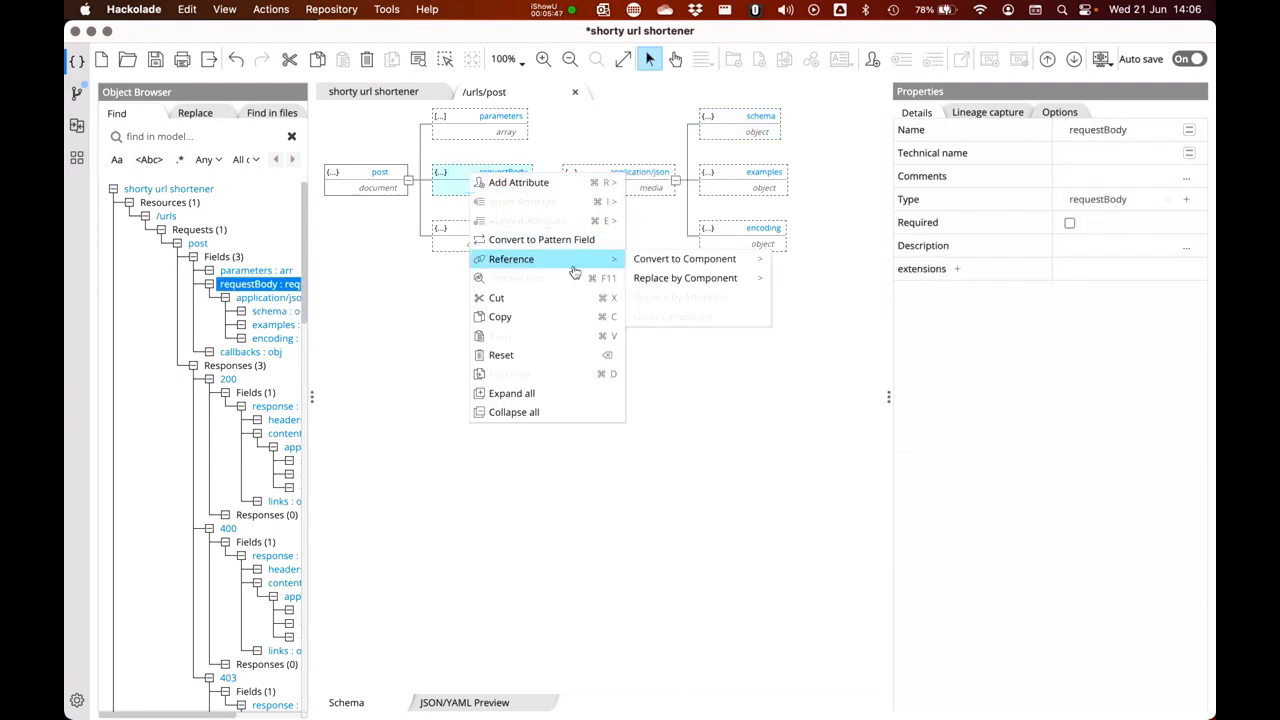
{"action": "mouse_move", "coordinate": [708, 280]}
{"action": "mouse_move", "coordinate": [822, 298]}
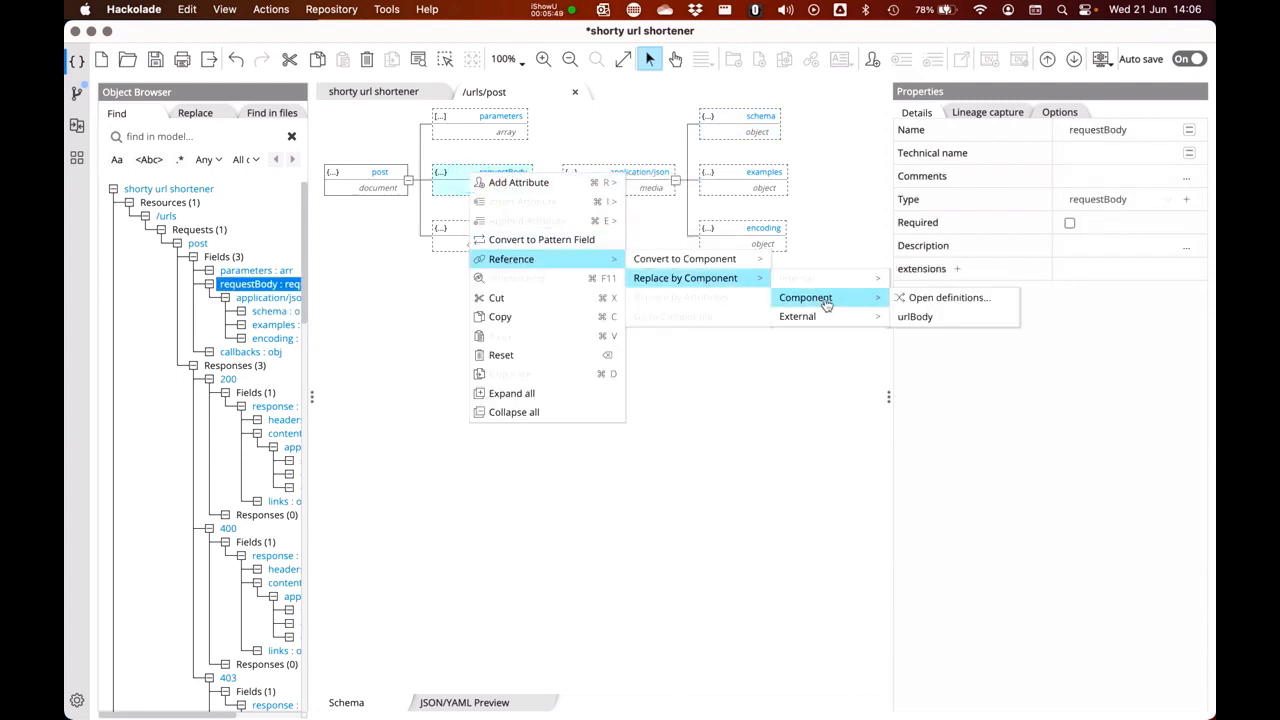
{"action": "left_click", "coordinate": [918, 317]}
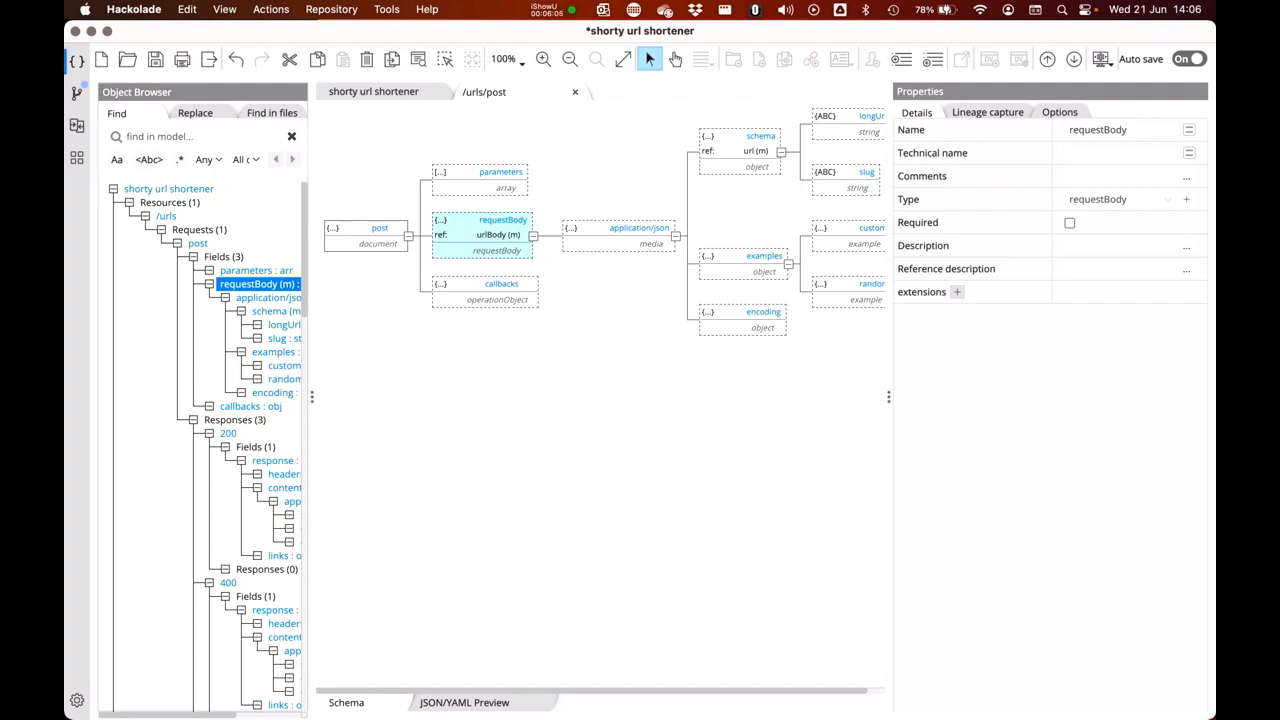
- Examine the structure under the post request's requestBody, its examples object, and the reference options offered for requestBody
{"action": "scroll", "coordinate": [684, 456], "scroll_direction": "right", "scroll_amount": 2}
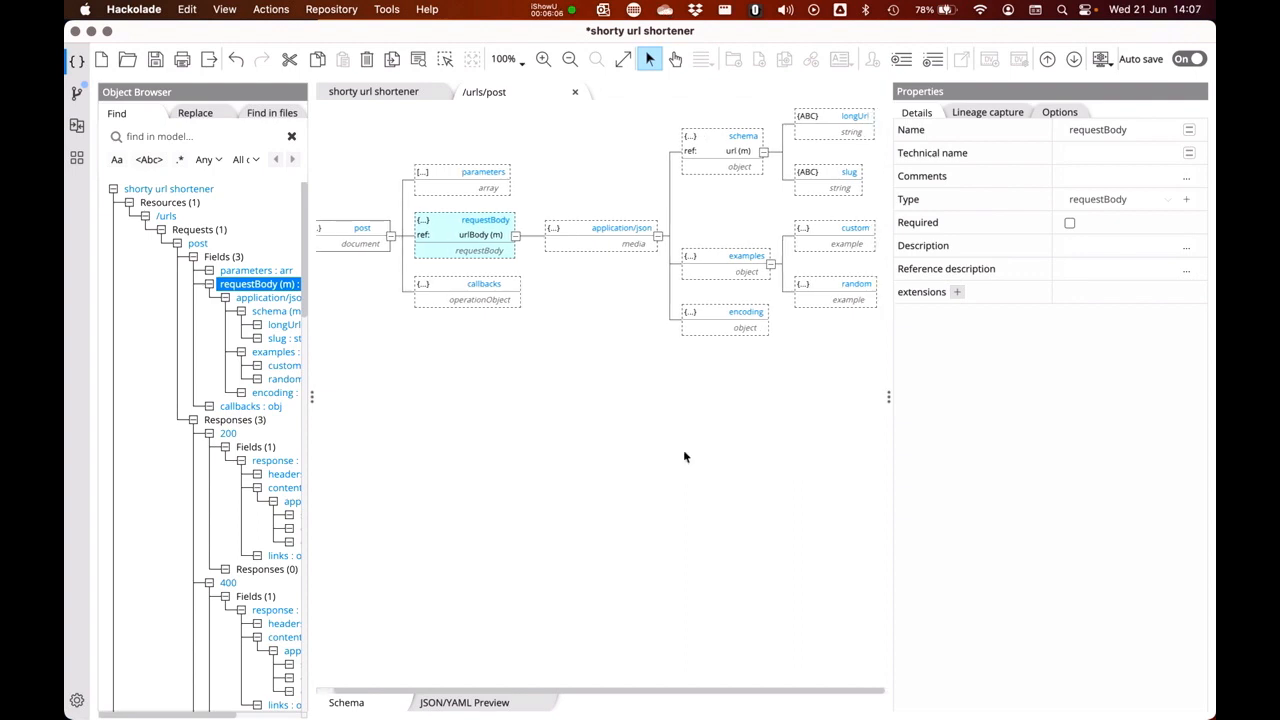
{"action": "left_click", "coordinate": [713, 258]}
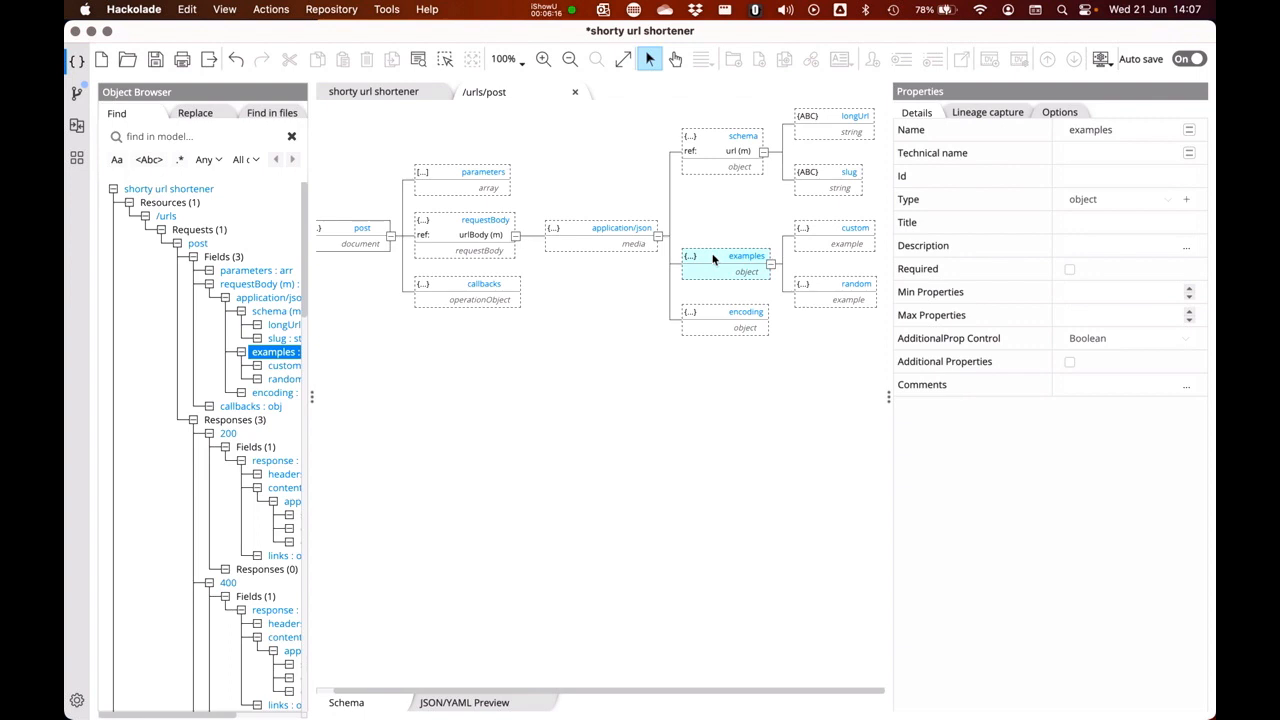
{"action": "left_click", "coordinate": [465, 236]}
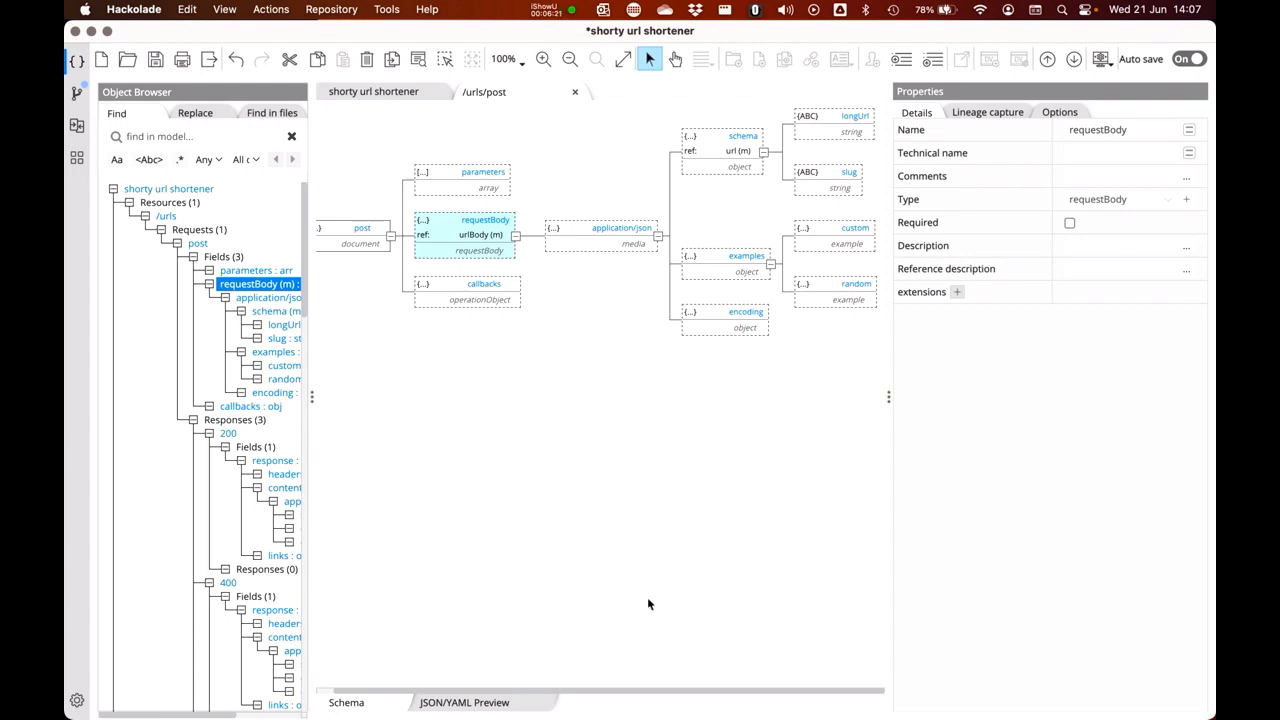
{"action": "left_click", "coordinate": [458, 232]}
{"action": "right_click", "coordinate": [458, 232]}
{"action": "mouse_move", "coordinate": [502, 300]}
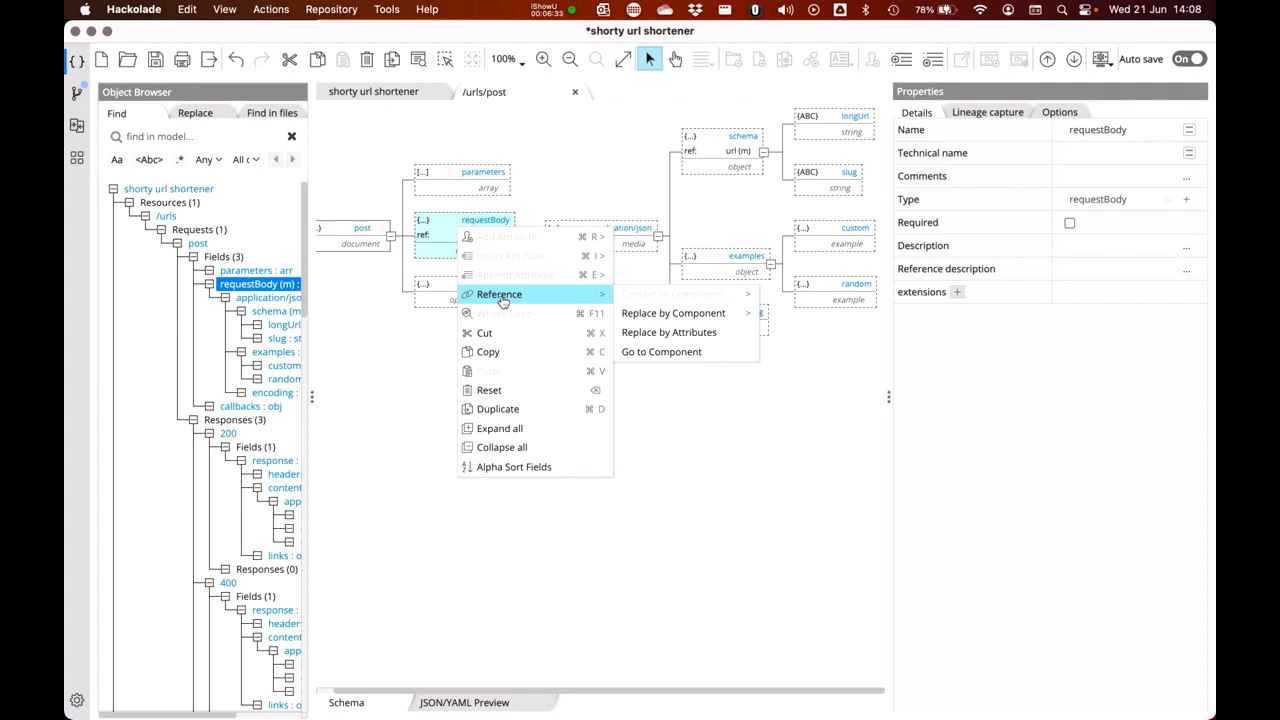
{"action": "left_click", "coordinate": [655, 338]}
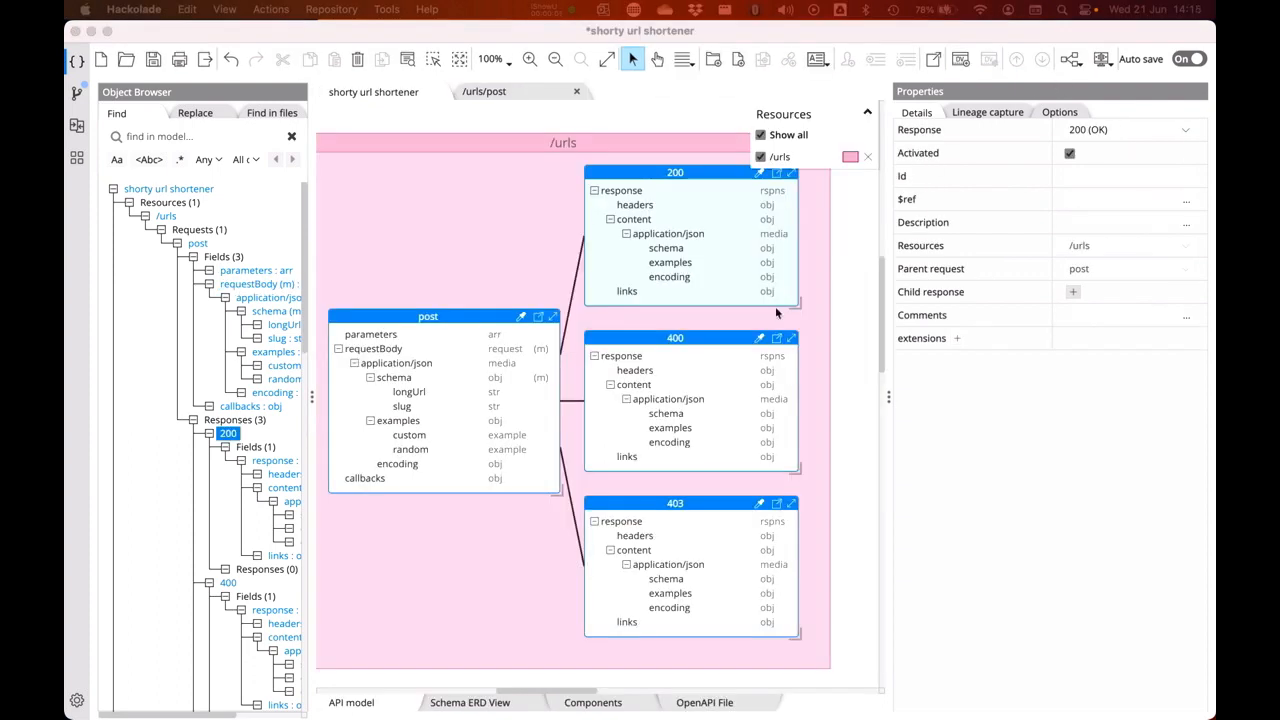
- Replace the schema object in the post request's 200 response with a reference to the url component, and close that response's schema view
{"action": "left_click", "coordinate": [680, 170]}
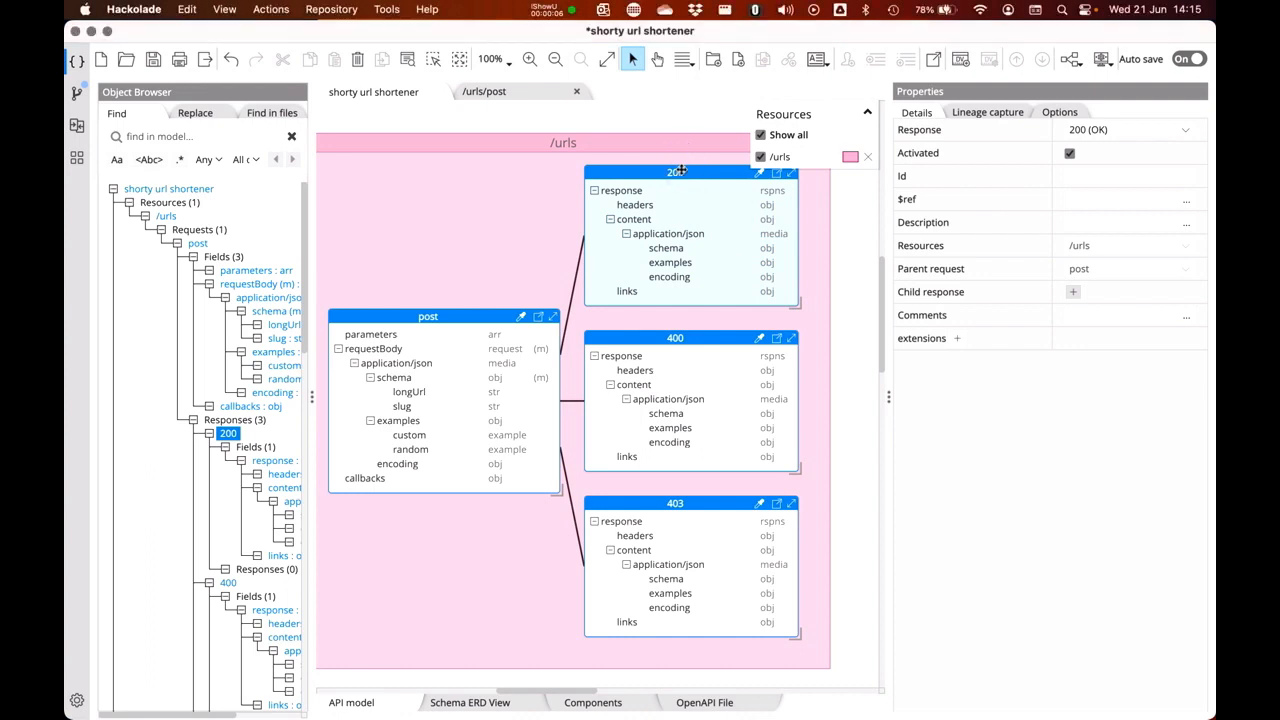
{"action": "double_click", "coordinate": [680, 171]}
{"action": "left_click", "coordinate": [666, 90]}
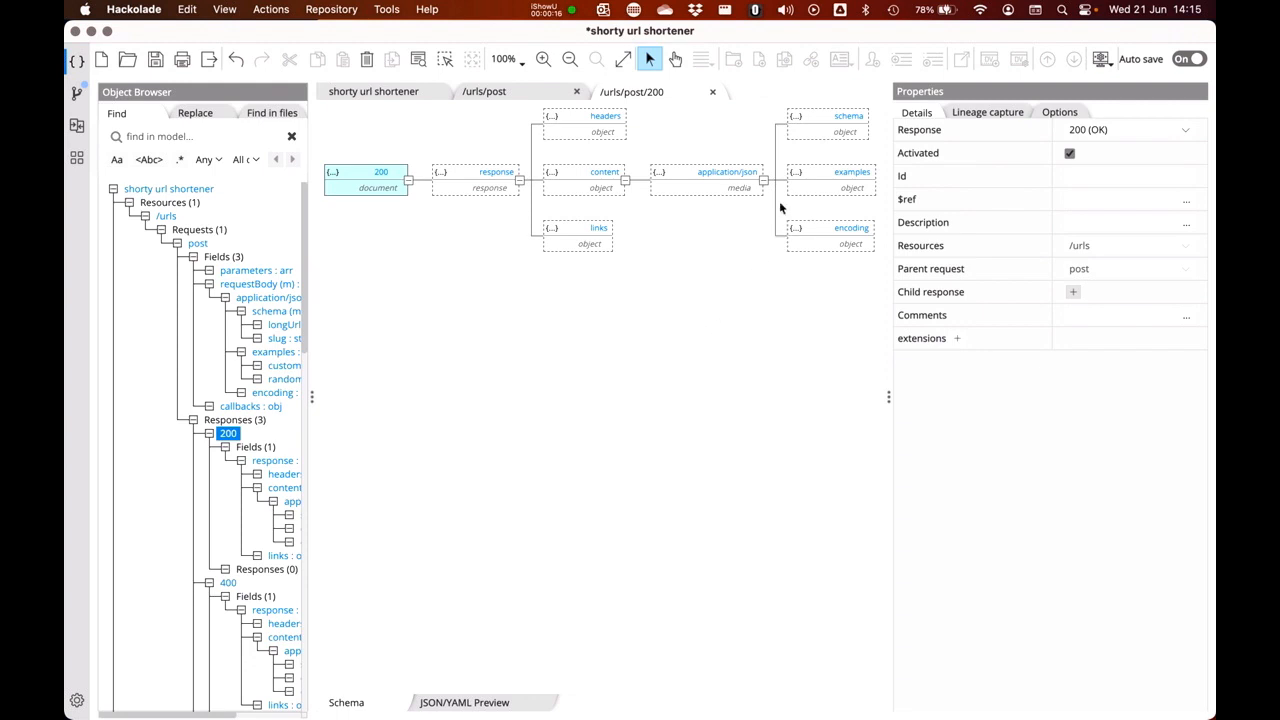
{"action": "left_click", "coordinate": [816, 119]}
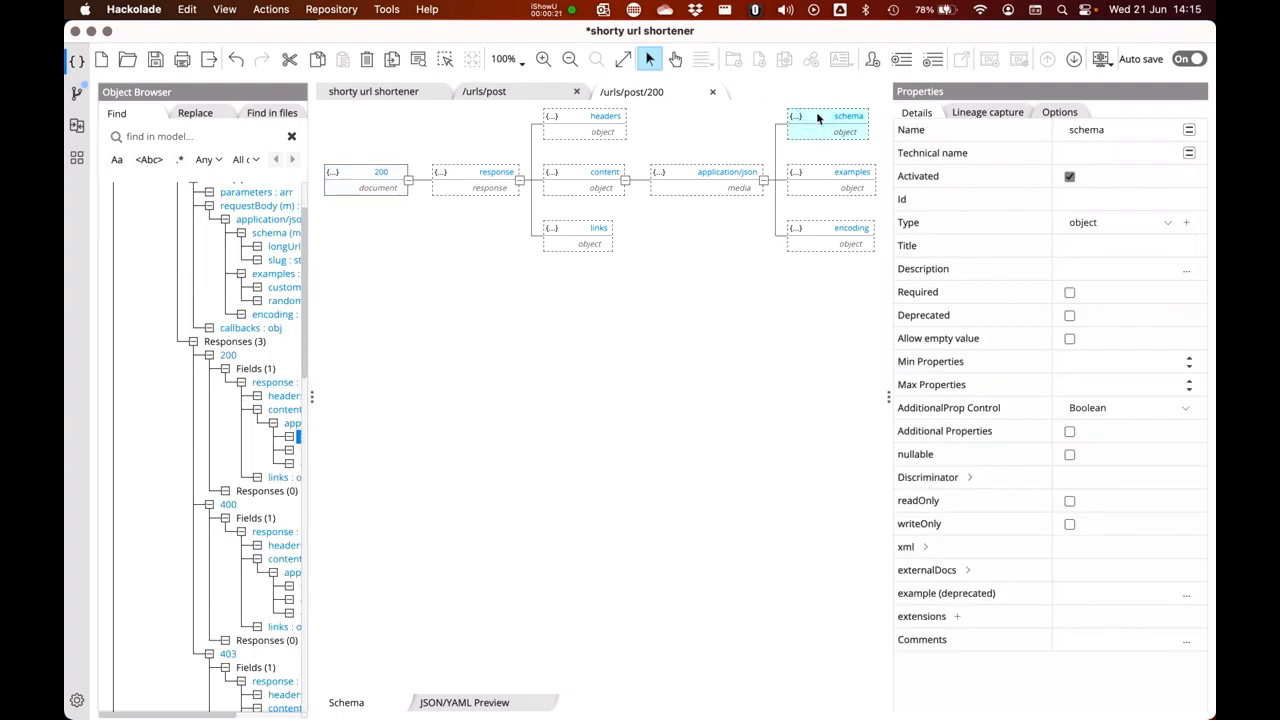
{"action": "right_click", "coordinate": [816, 118]}
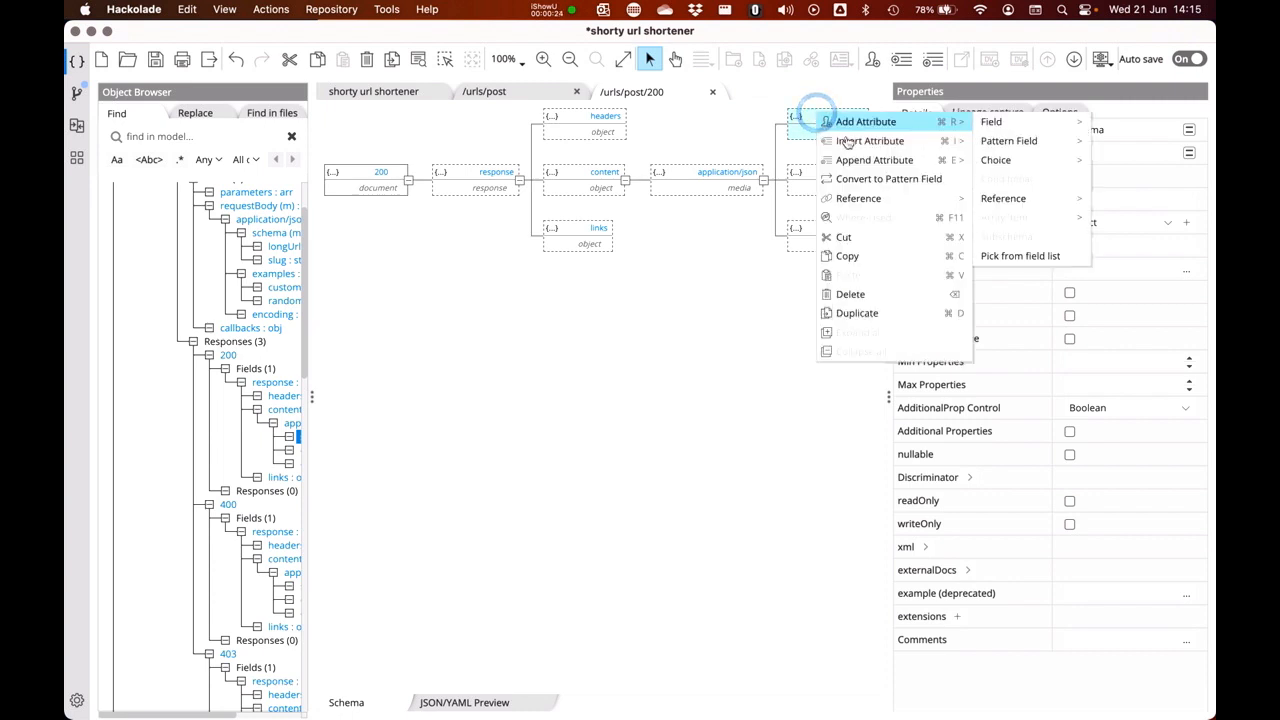
{"action": "mouse_move", "coordinate": [863, 199]}
{"action": "mouse_move", "coordinate": [1030, 217]}
{"action": "mouse_move", "coordinate": [890, 237]}
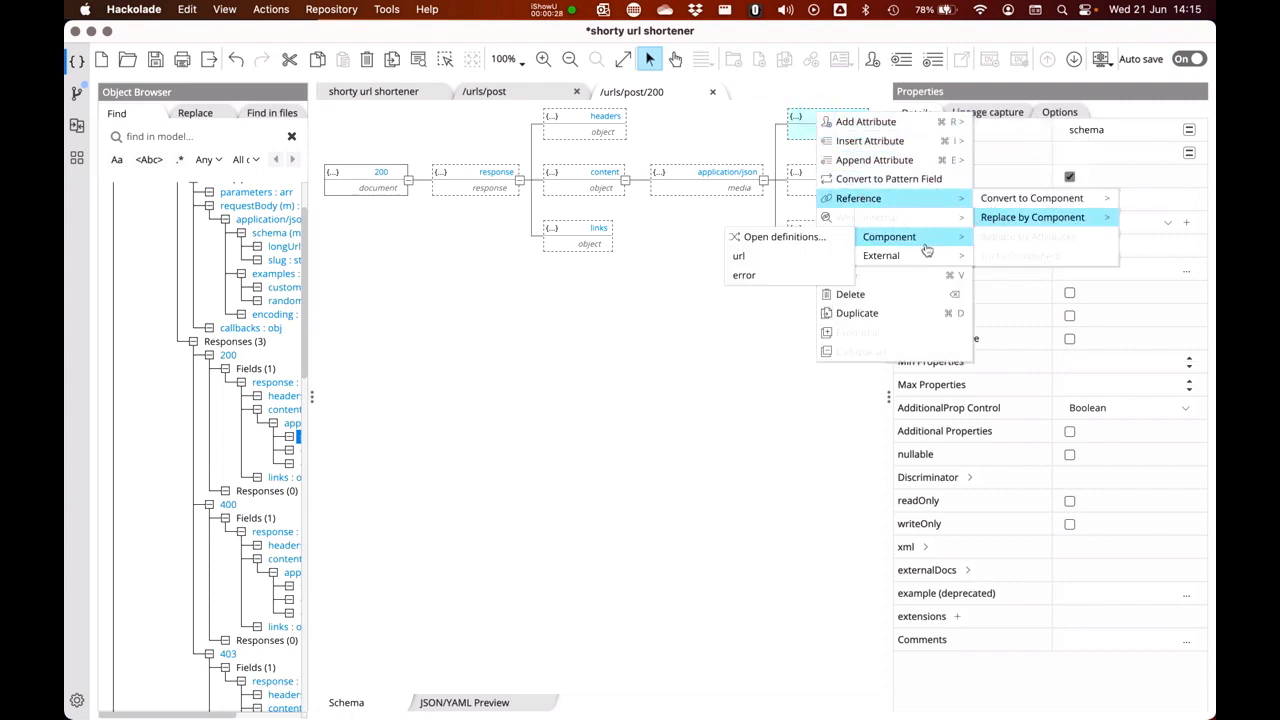
{"action": "left_click", "coordinate": [786, 258]}
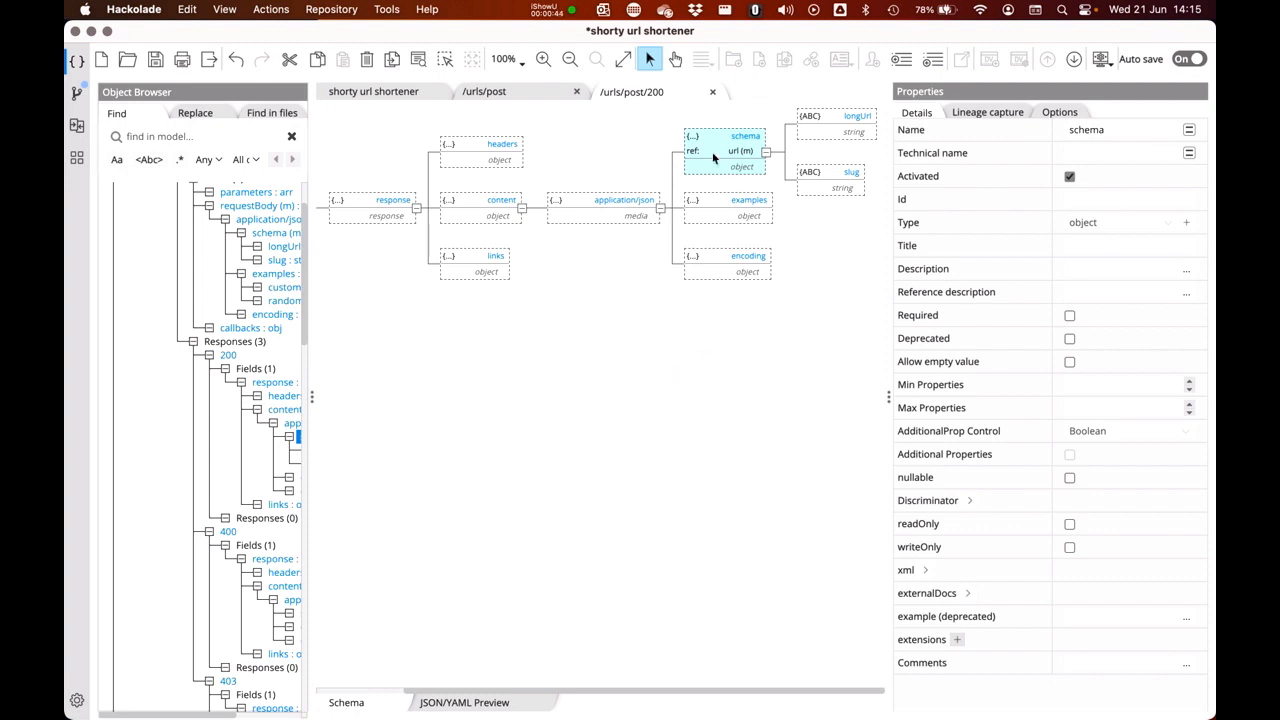
{"action": "left_click", "coordinate": [714, 93]}
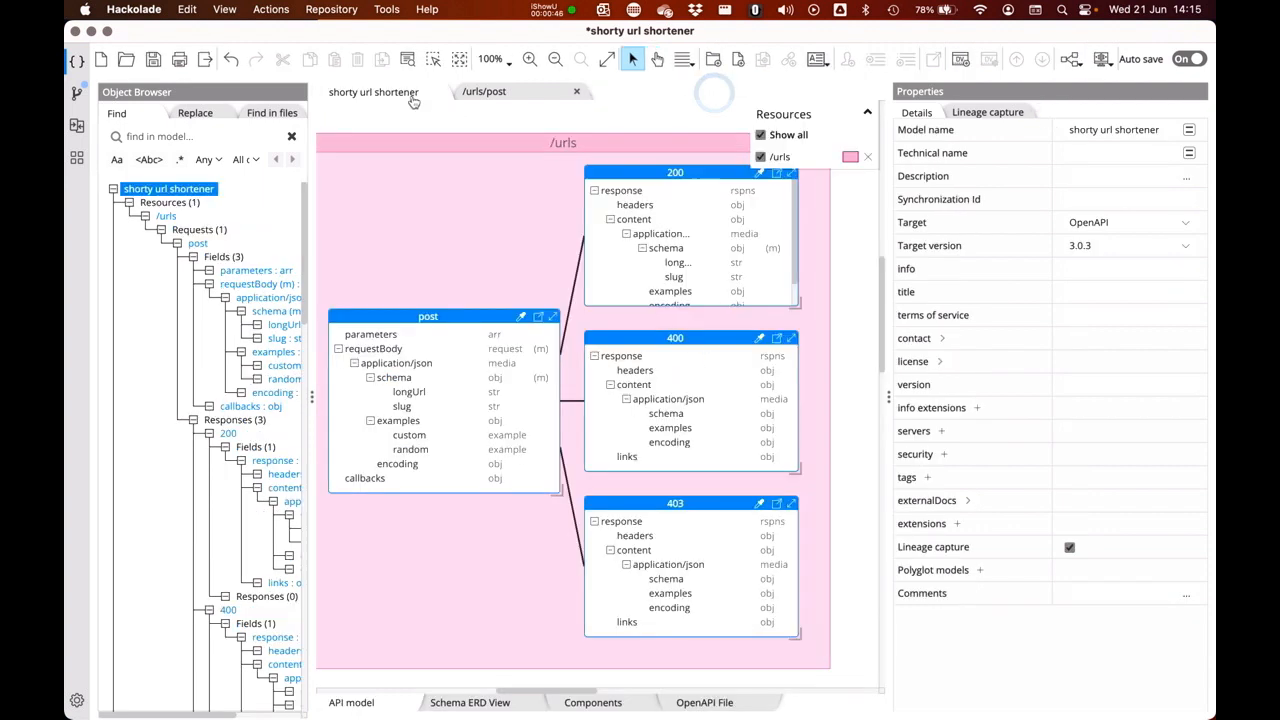
- Open the post request's 400 response and replace its schema object with a reference to the error component
{"action": "double_click", "coordinate": [658, 337]}
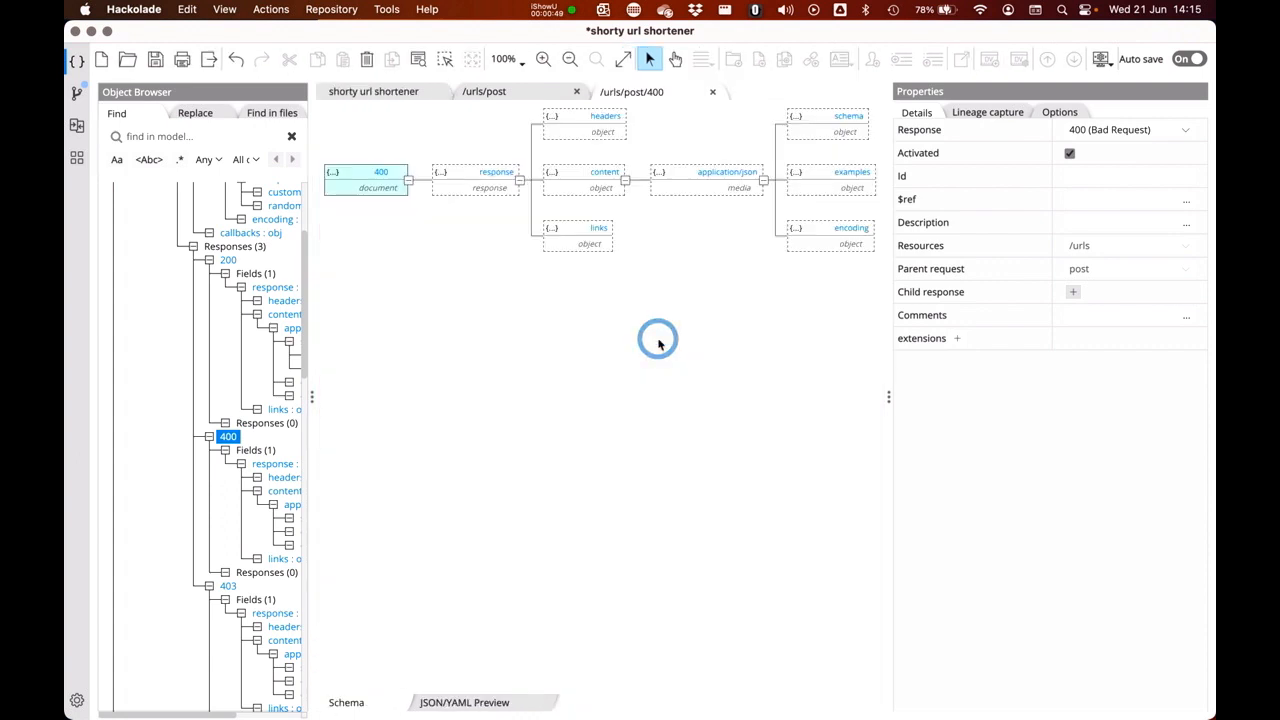
{"action": "left_click", "coordinate": [820, 121]}
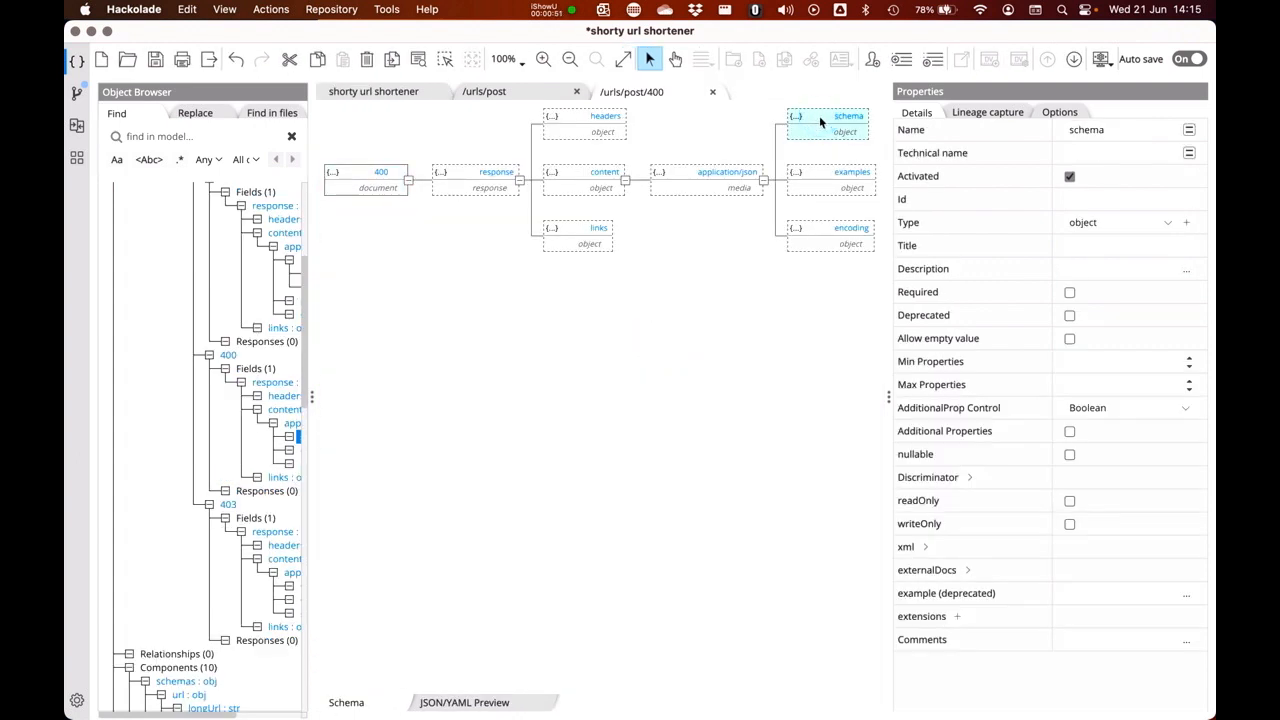
{"action": "right_click", "coordinate": [819, 115]}
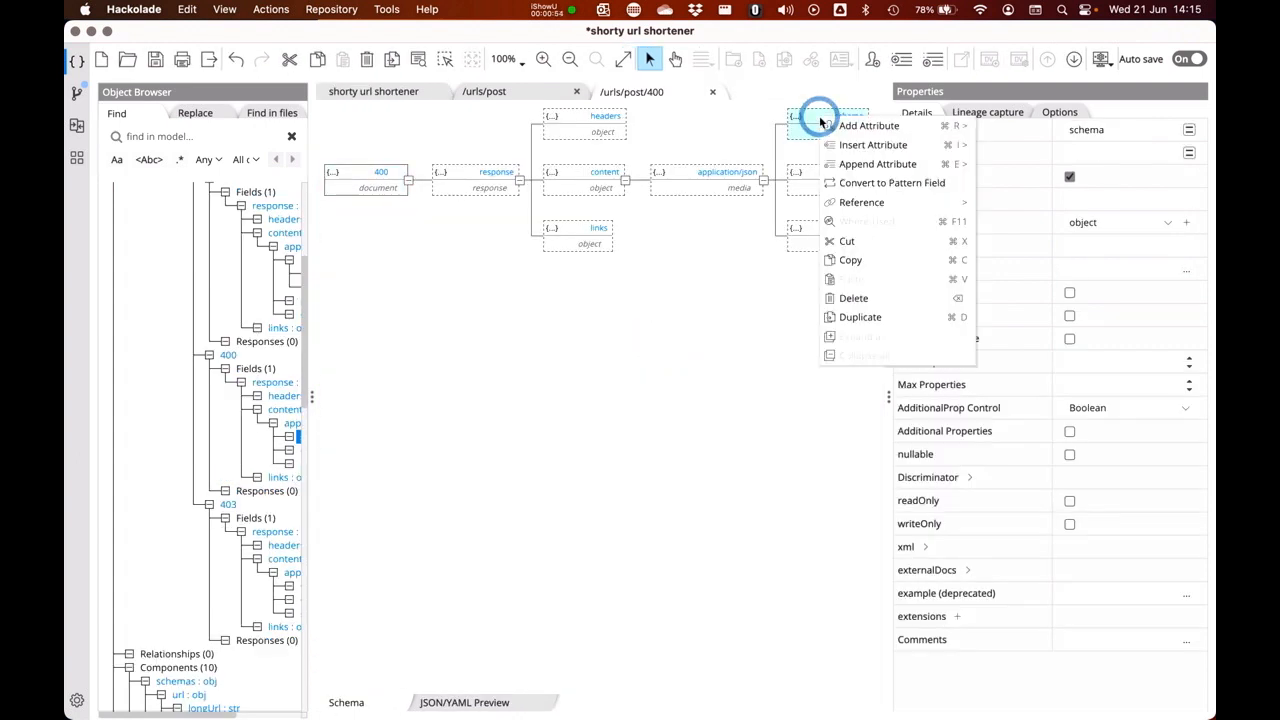
{"action": "mouse_move", "coordinate": [875, 204]}
{"action": "mouse_move", "coordinate": [1020, 227]}
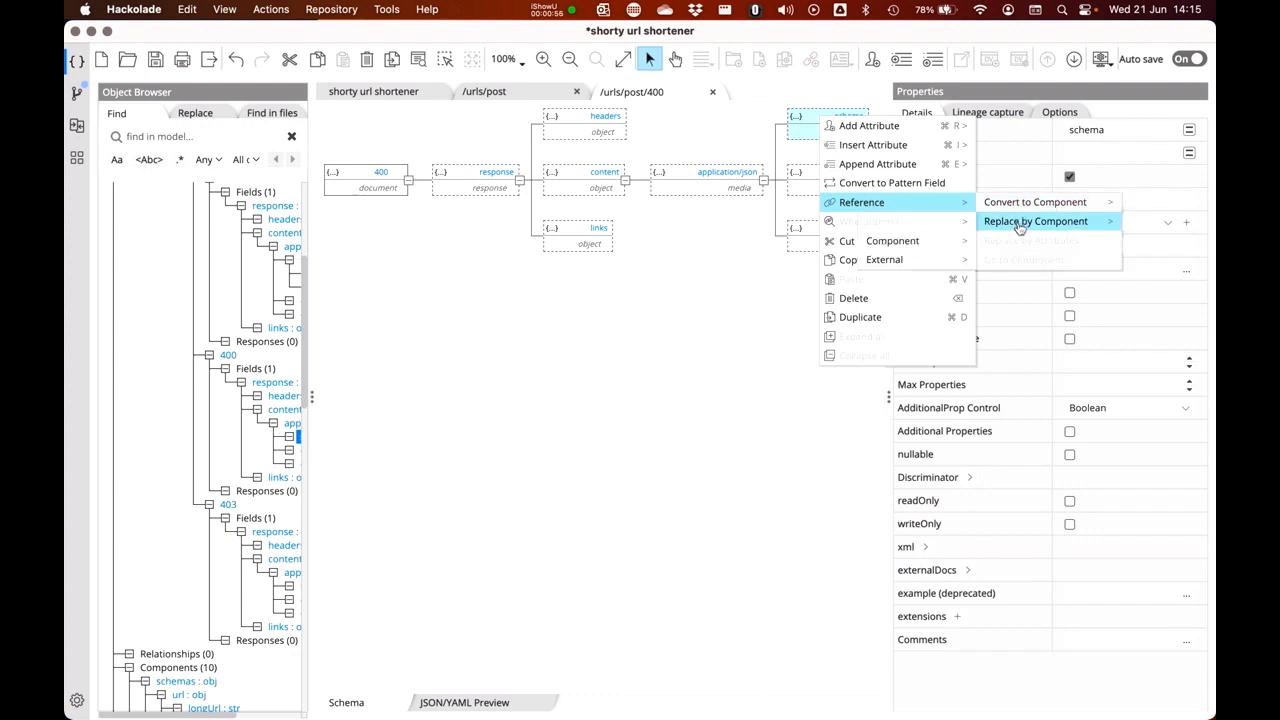
{"action": "mouse_move", "coordinate": [950, 240]}
{"action": "left_click", "coordinate": [762, 281]}
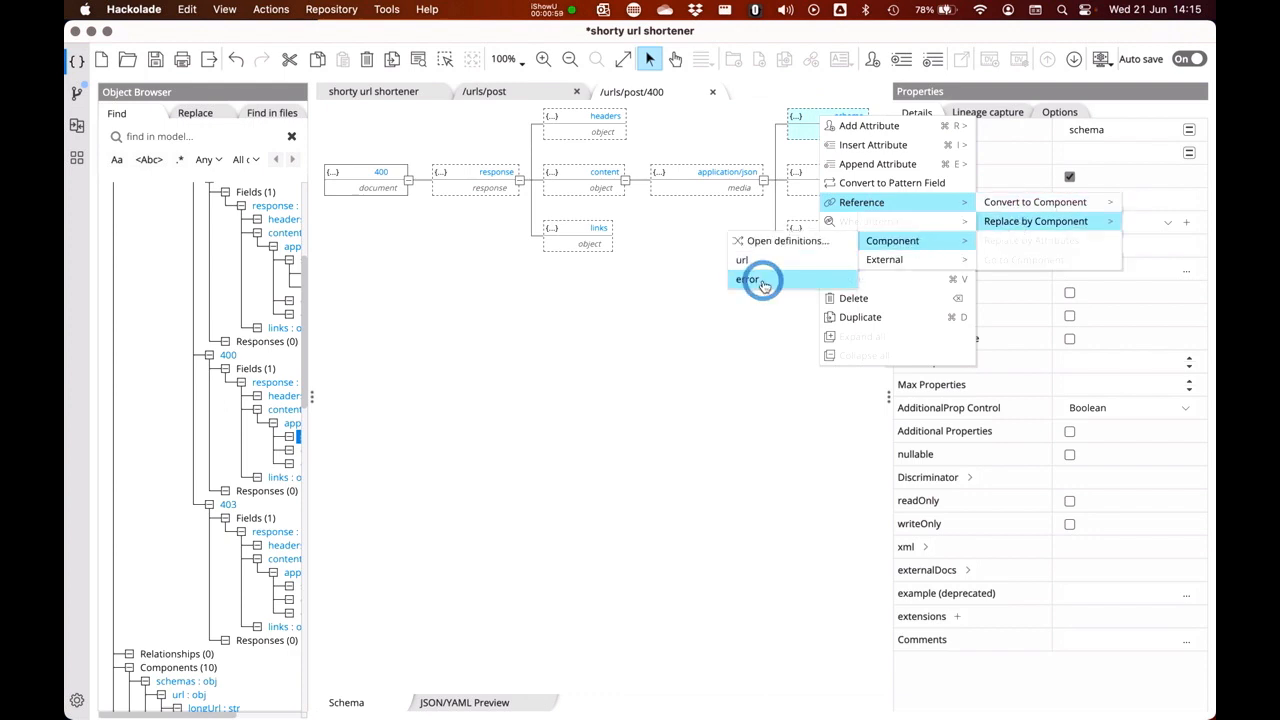
- Replace the schema object in the post request's 403 response with a reference to the error component, and close the open schema views
{"action": "left_click", "coordinate": [724, 355]}
{"action": "left_click", "coordinate": [713, 92]}
{"action": "left_click", "coordinate": [673, 502]}
{"action": "double_click", "coordinate": [672, 503]}
{"action": "left_click", "coordinate": [811, 114]}
{"action": "right_click", "coordinate": [813, 112]}
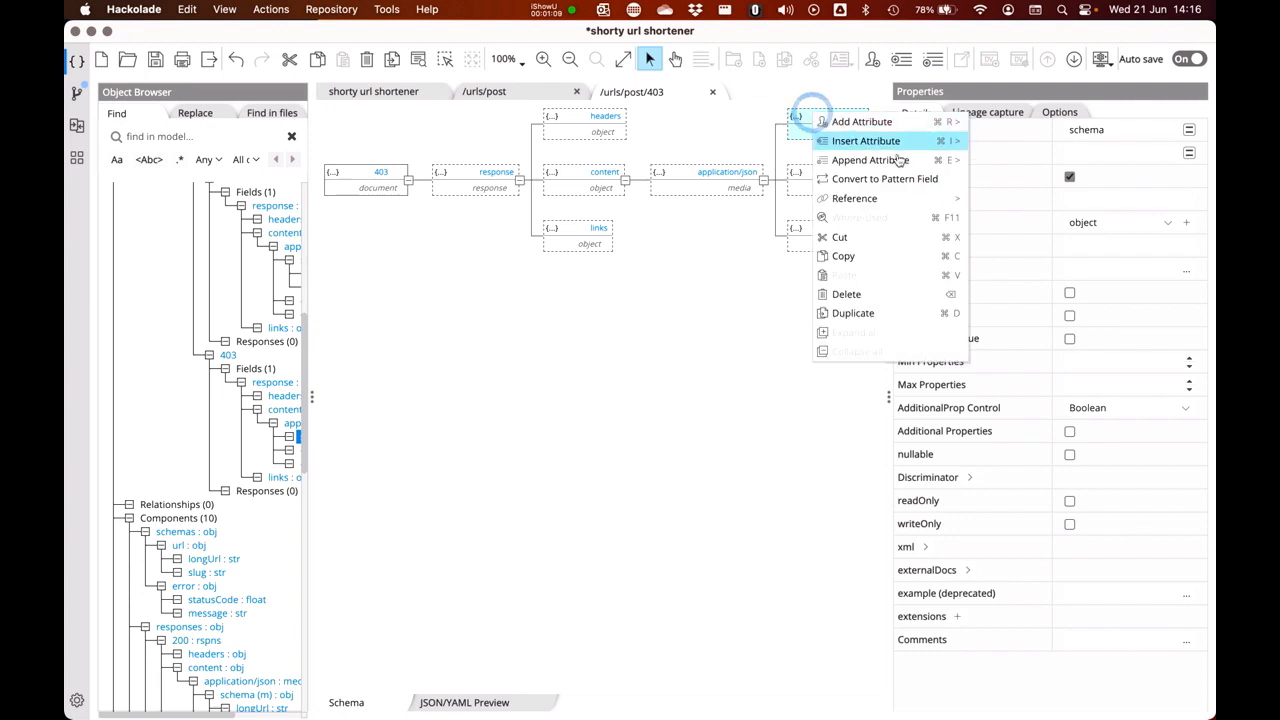
{"action": "mouse_move", "coordinate": [894, 199]}
{"action": "mouse_move", "coordinate": [1010, 221]}
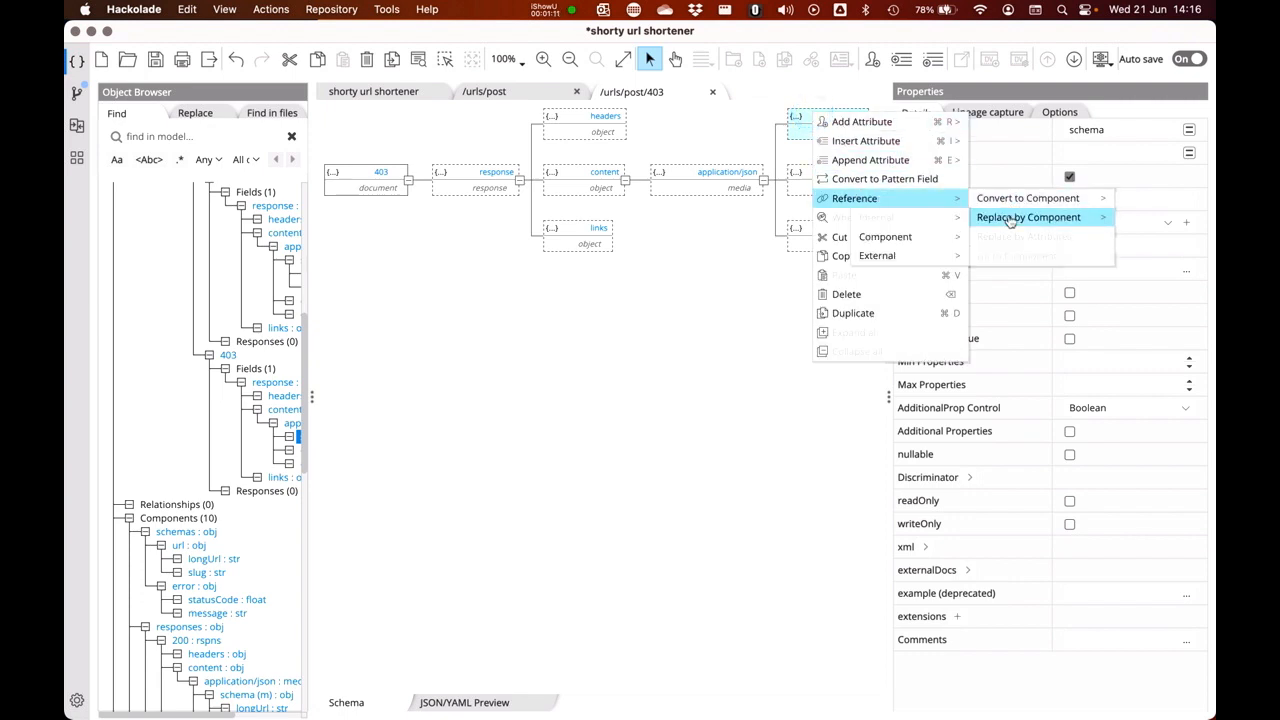
{"action": "mouse_move", "coordinate": [880, 237]}
{"action": "left_click", "coordinate": [766, 278]}
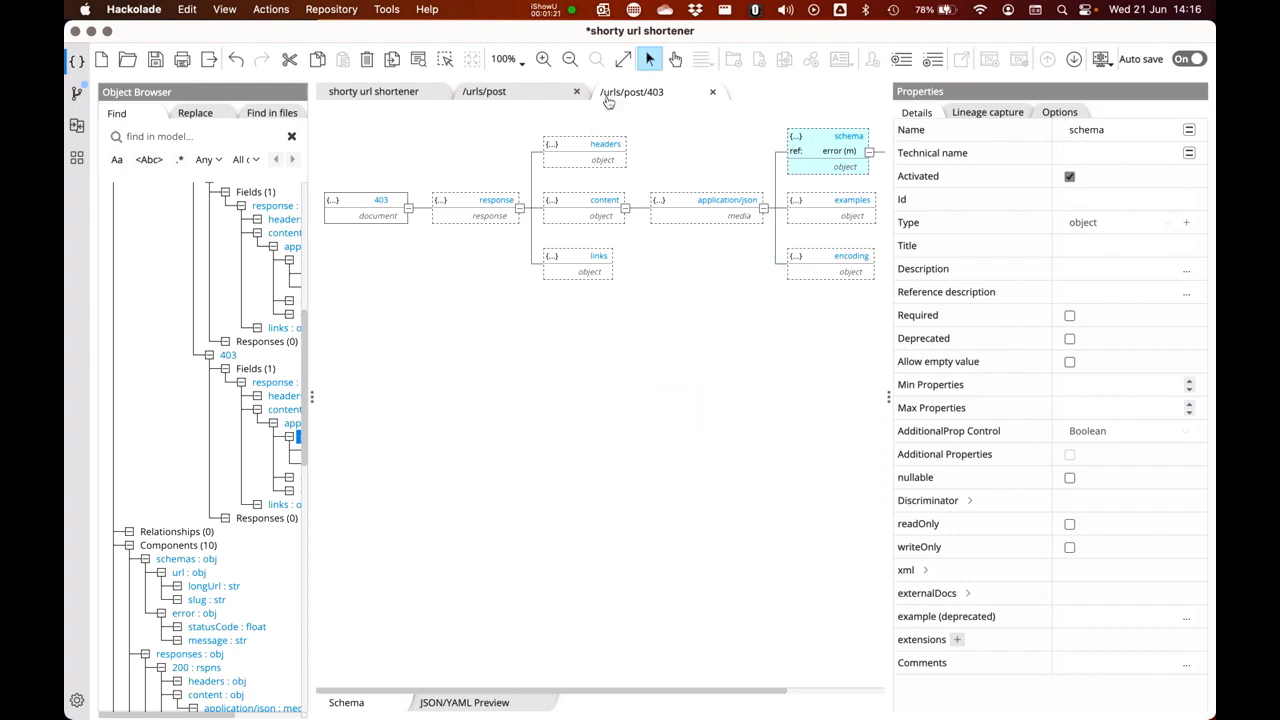
{"action": "left_click", "coordinate": [710, 92]}
{"action": "left_click", "coordinate": [576, 91]}
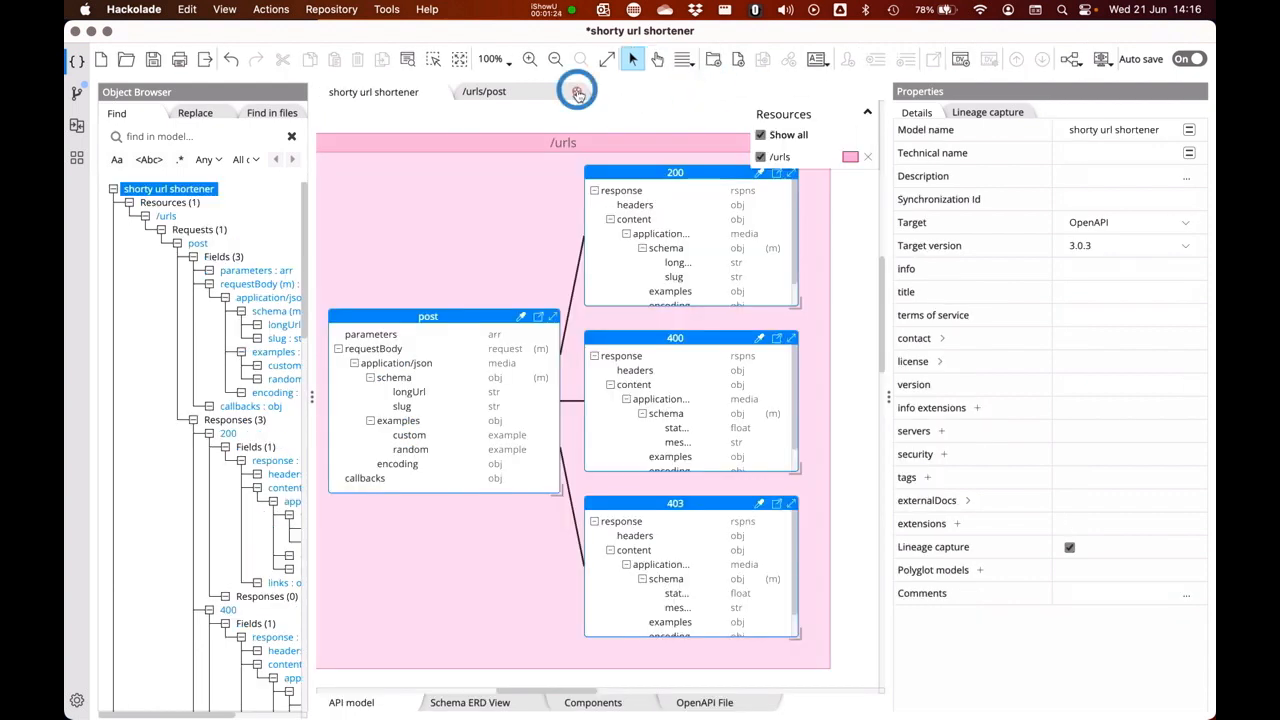
{"action": "left_click", "coordinate": [421, 220]}
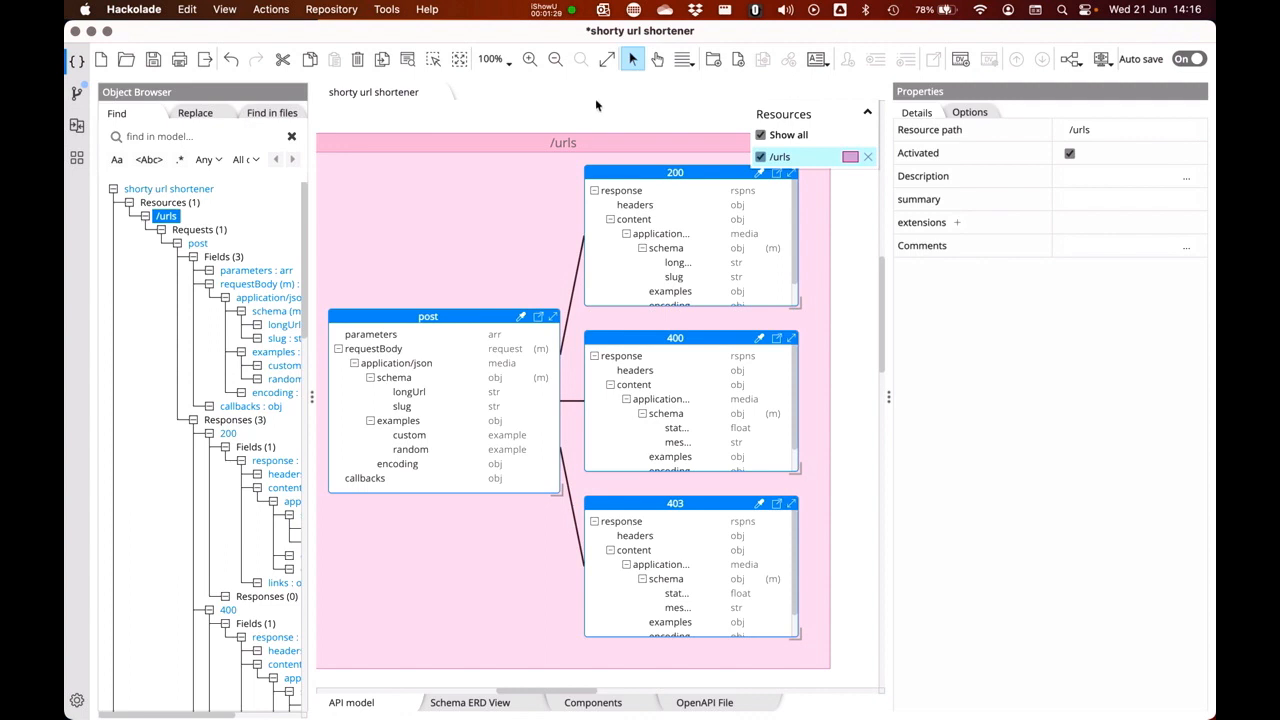
- Set the color of the post request's 200 response box to dark green
{"action": "left_click", "coordinate": [676, 171]}
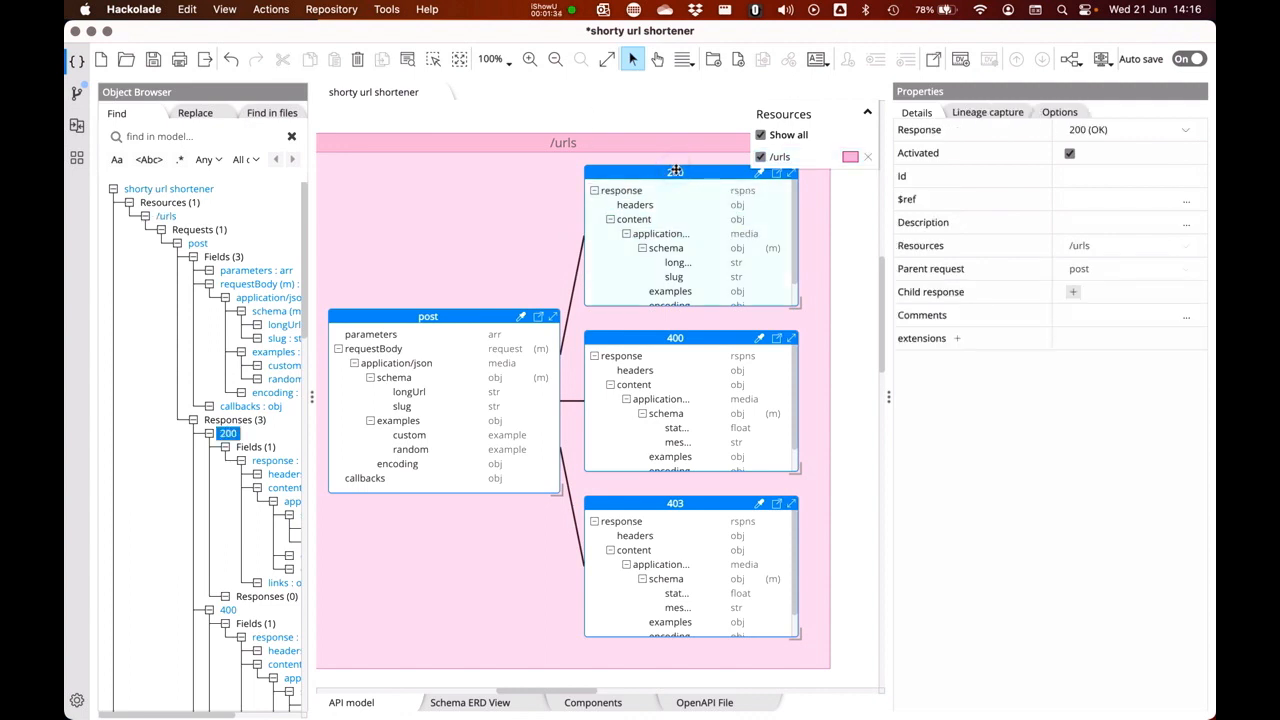
{"action": "left_click", "coordinate": [1058, 112]}
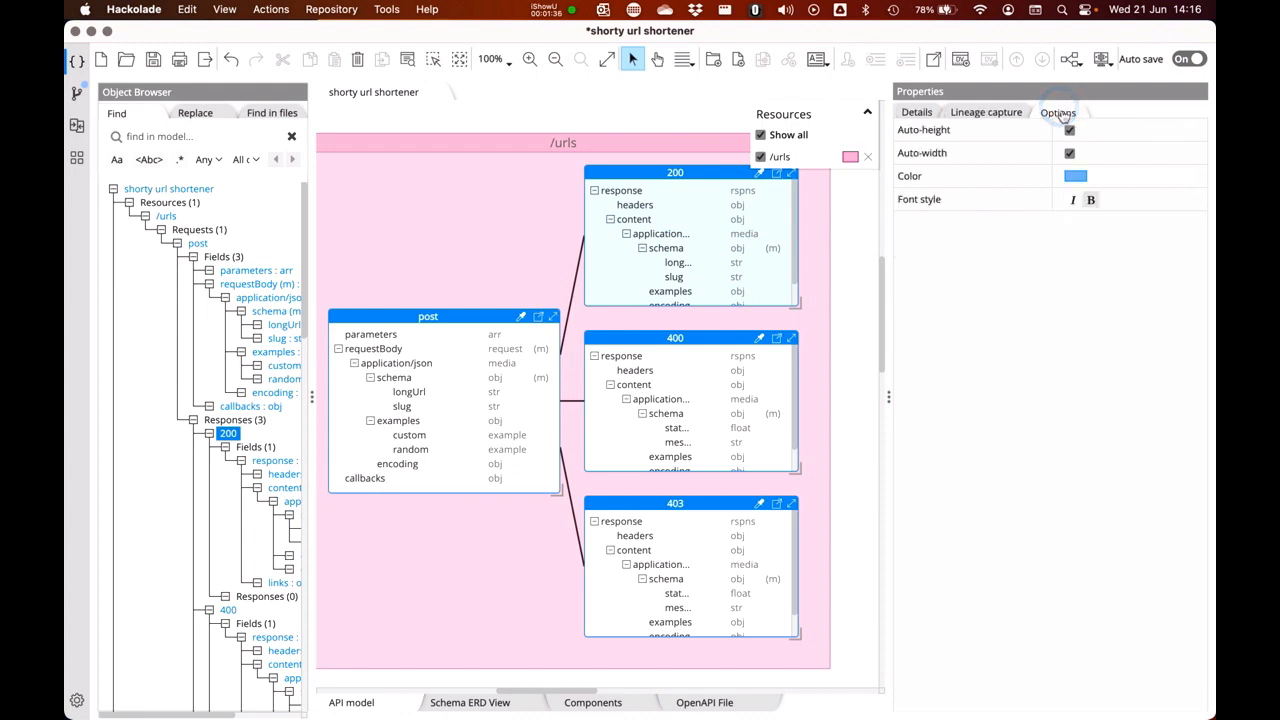
{"action": "left_click", "coordinate": [1075, 178]}
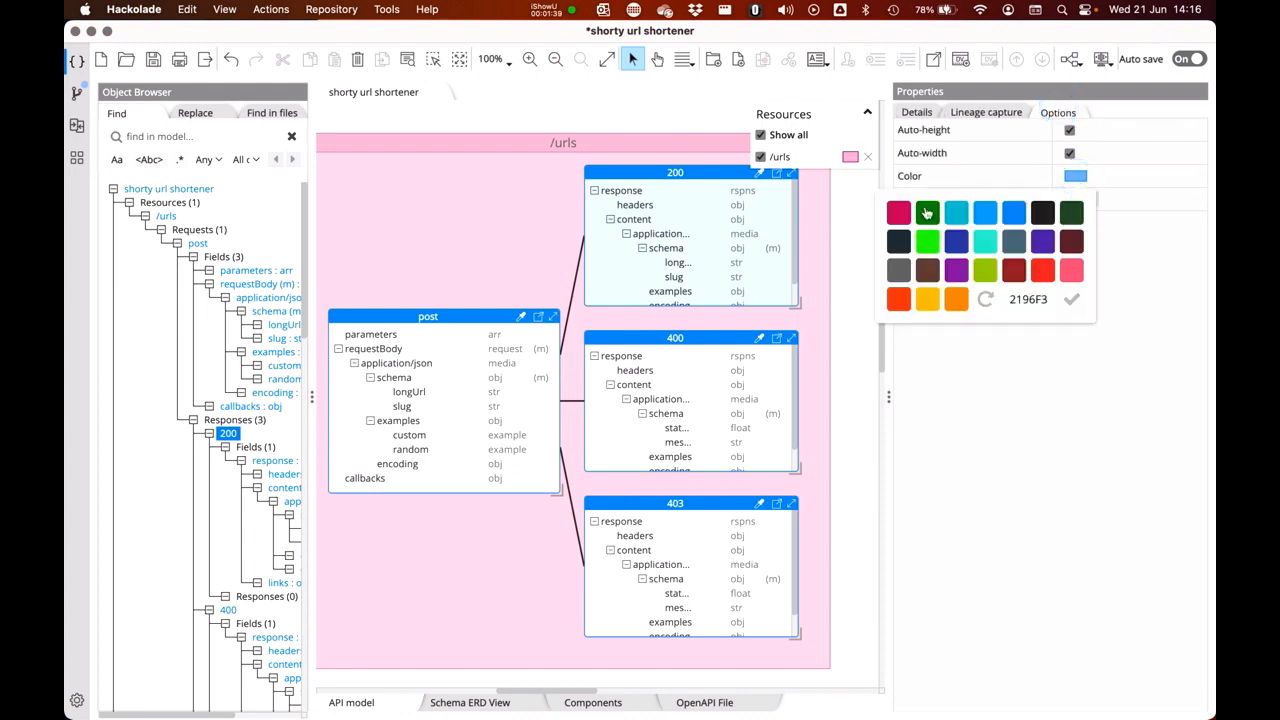
{"action": "left_click", "coordinate": [927, 212]}
- Color the post request's 400 response box red and its 403 response box orange
{"action": "left_click", "coordinate": [710, 341]}
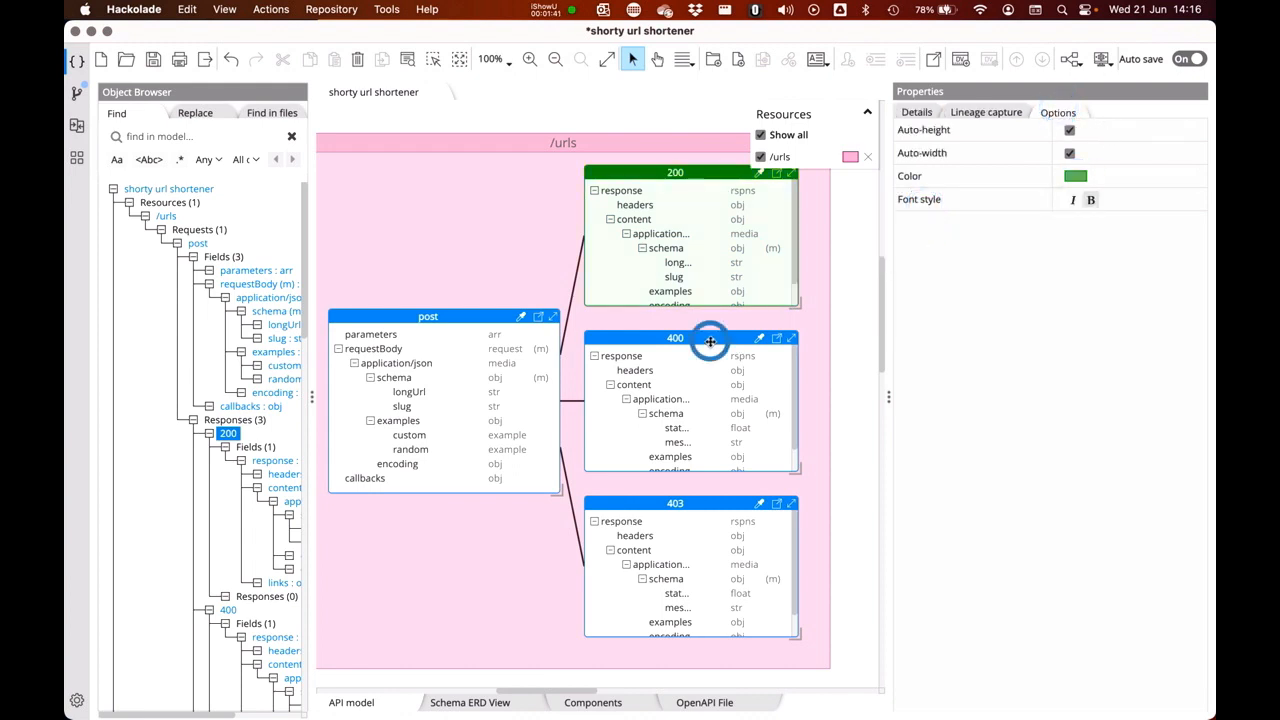
{"action": "left_click", "coordinate": [1072, 179]}
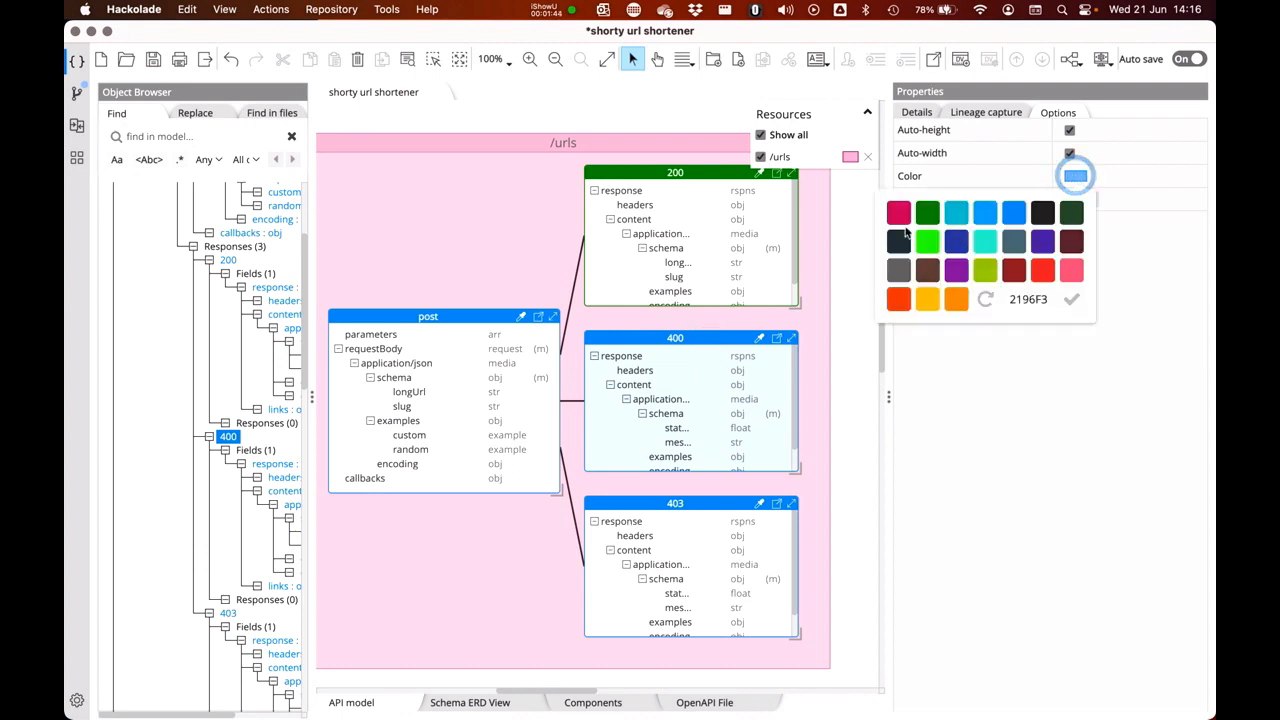
{"action": "left_click", "coordinate": [1042, 270]}
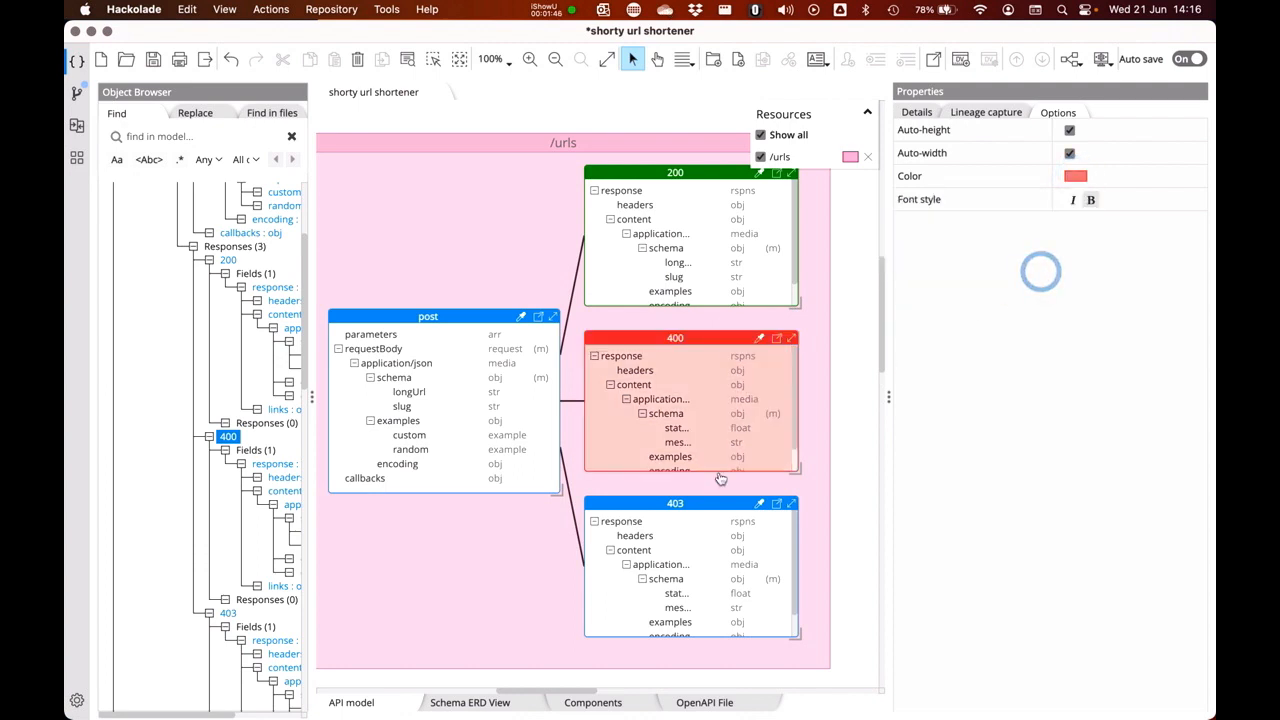
{"action": "left_click", "coordinate": [678, 498]}
{"action": "left_click", "coordinate": [1075, 177]}
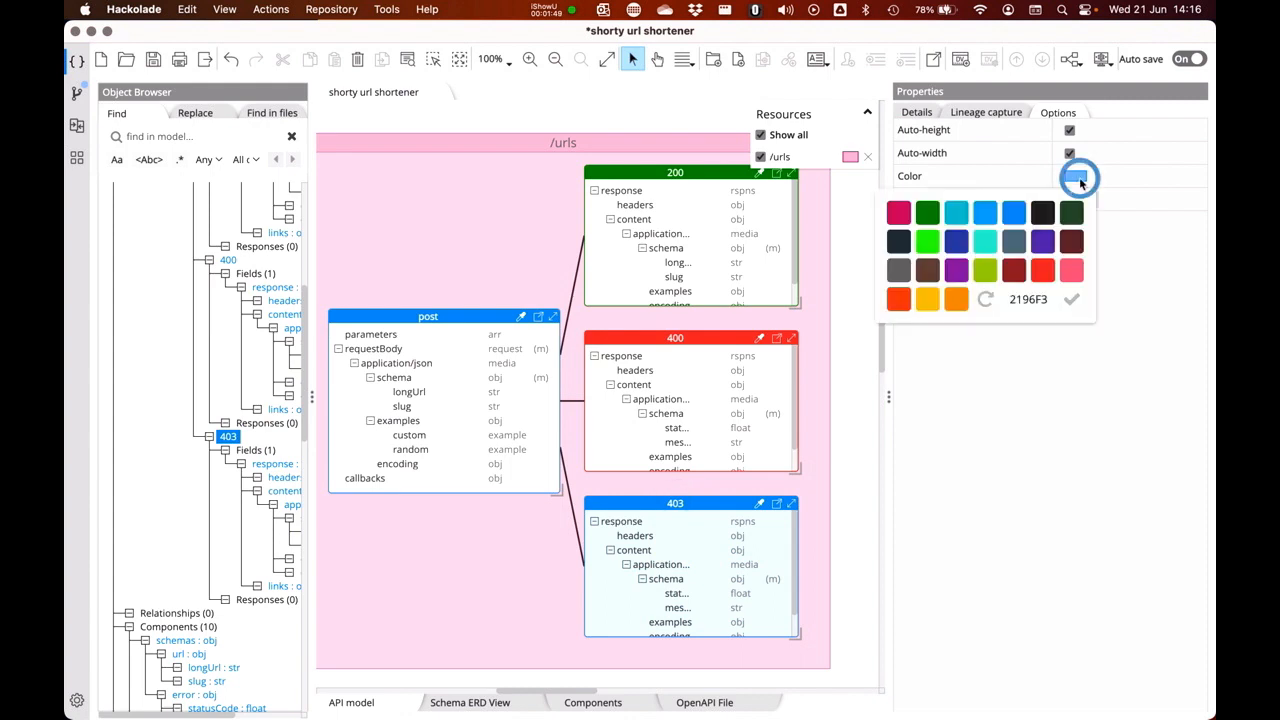
{"action": "left_click", "coordinate": [955, 305]}
{"action": "left_click", "coordinate": [459, 608]}
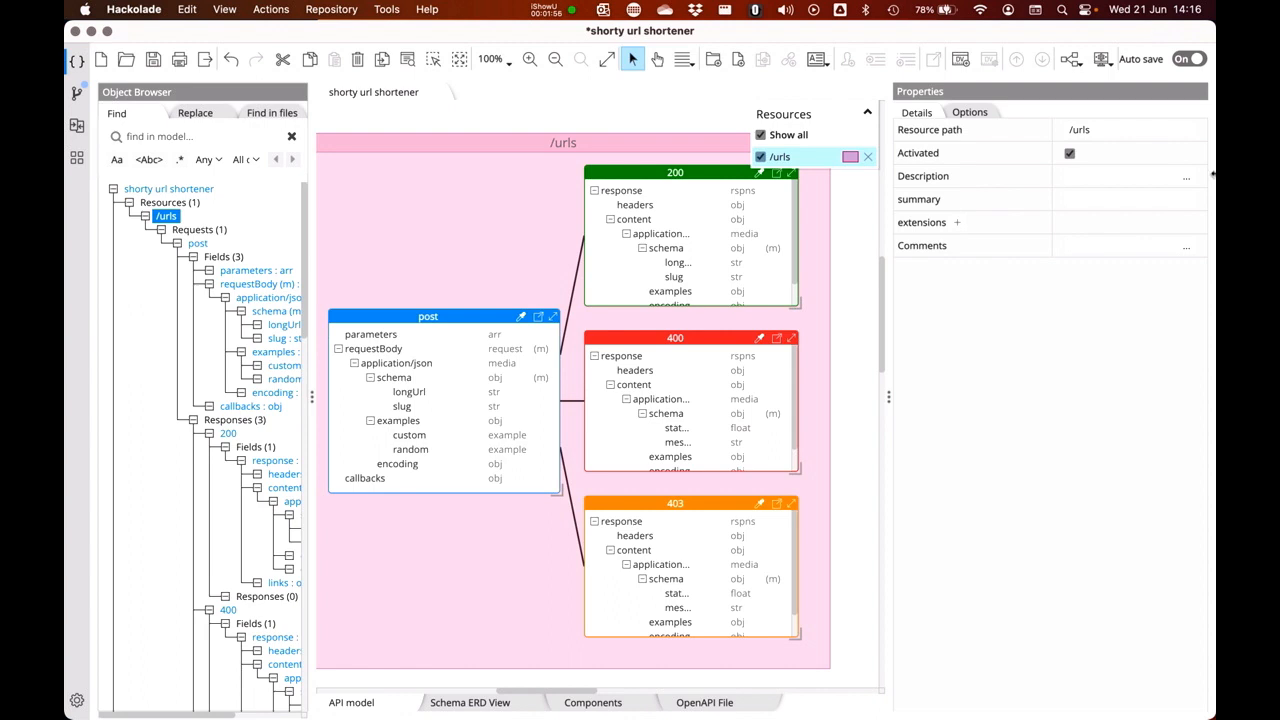
- Add a new resource in the empty area beside /urls and set its resource path to /urls/{slug}
{"action": "left_click", "coordinate": [588, 136]}
{"action": "left_click", "coordinate": [600, 150]}
{"action": "scroll", "coordinate": [620, 165], "scroll_direction": "left", "scroll_amount": 1}
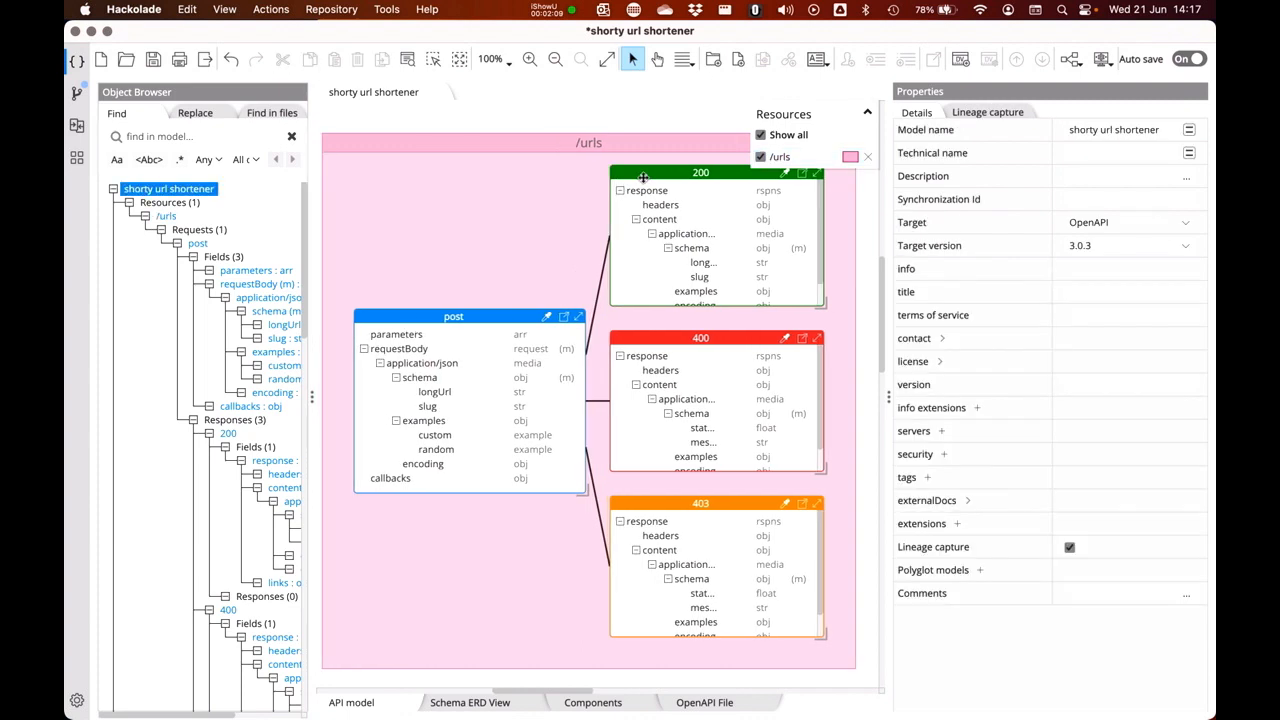
{"action": "scroll", "coordinate": [643, 177], "scroll_direction": "right", "scroll_amount": 5}
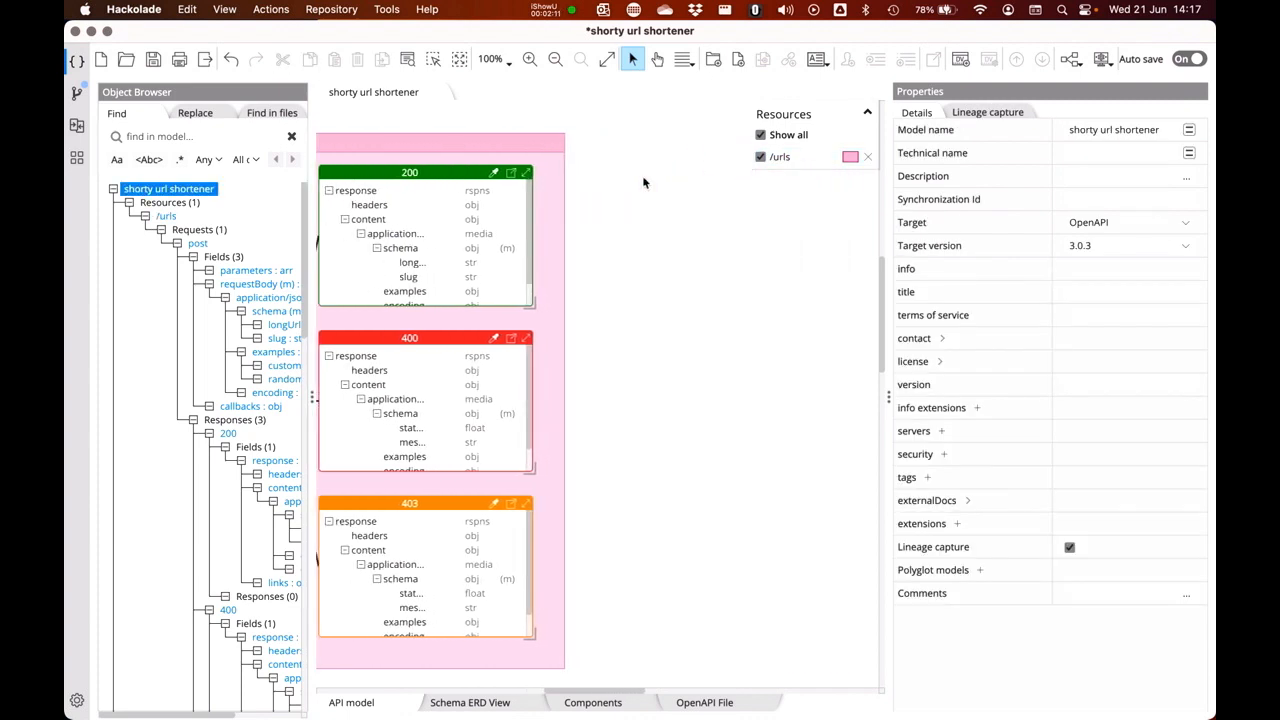
{"action": "right_click", "coordinate": [645, 181]}
{"action": "left_click", "coordinate": [682, 185]}
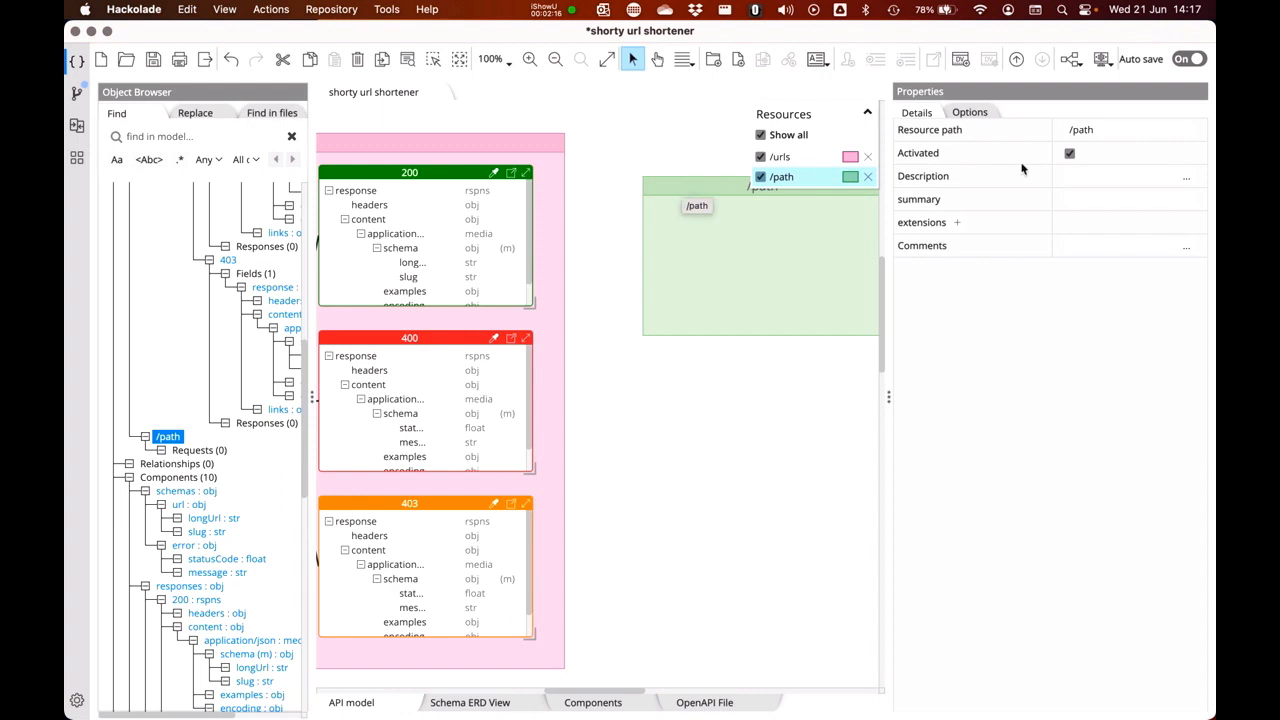
{"action": "left_click", "coordinate": [1119, 133]}
{"action": "left_click", "coordinate": [691, 195]}
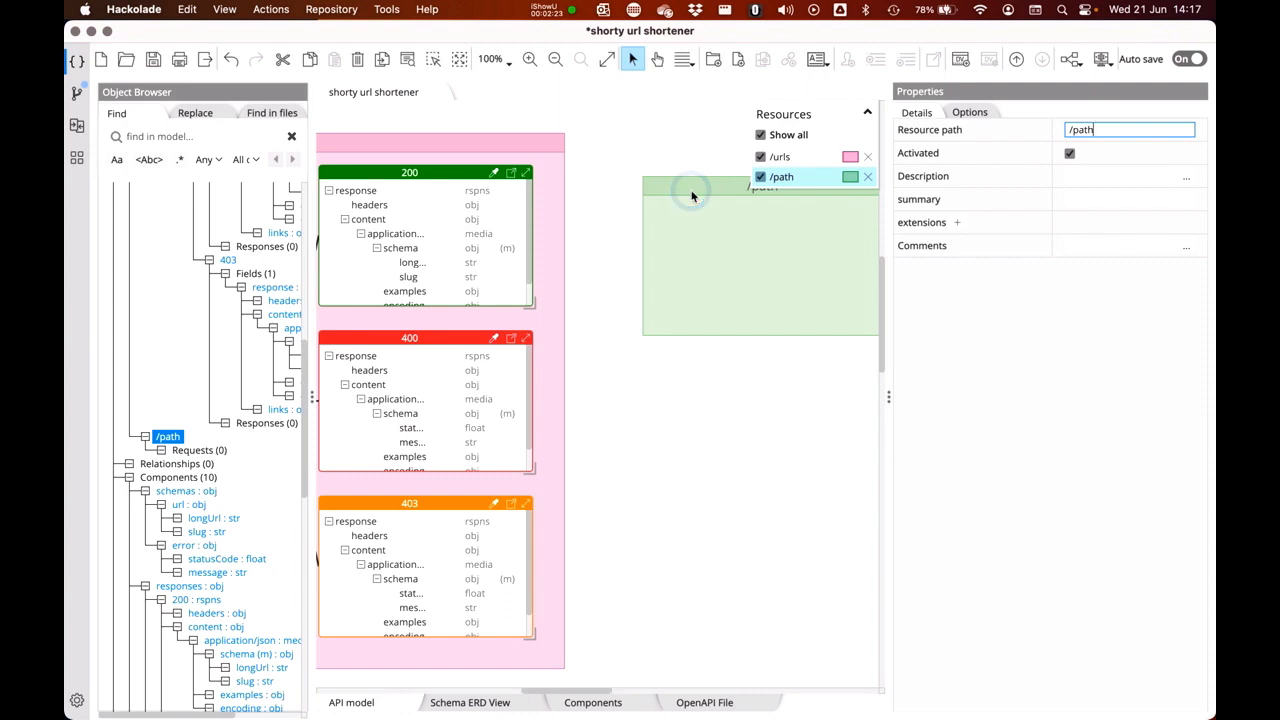
{"action": "double_click", "coordinate": [1086, 128]}
{"action": "type", "text": "urls/{slug"}
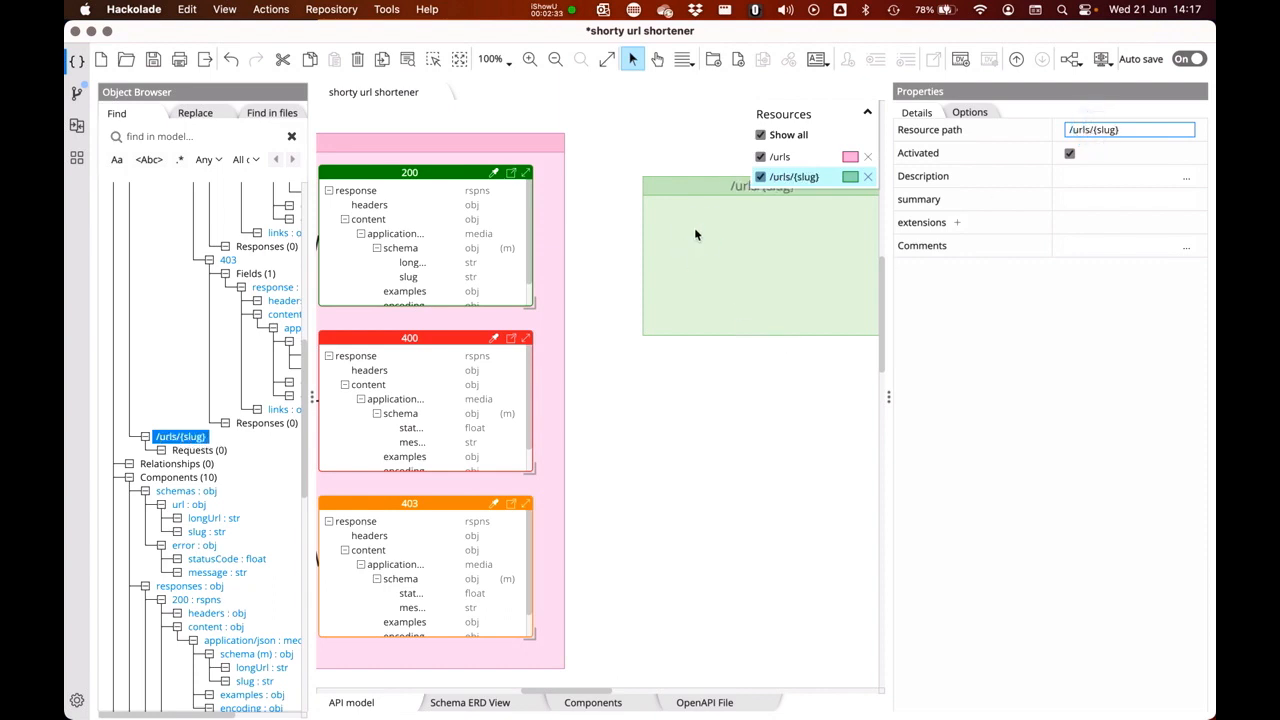
- Move the /urls/{slug} resource clear of the resources legend and add a get request inside it
{"action": "left_click_drag", "start_coordinate": [727, 186], "coordinate": [687, 236]}
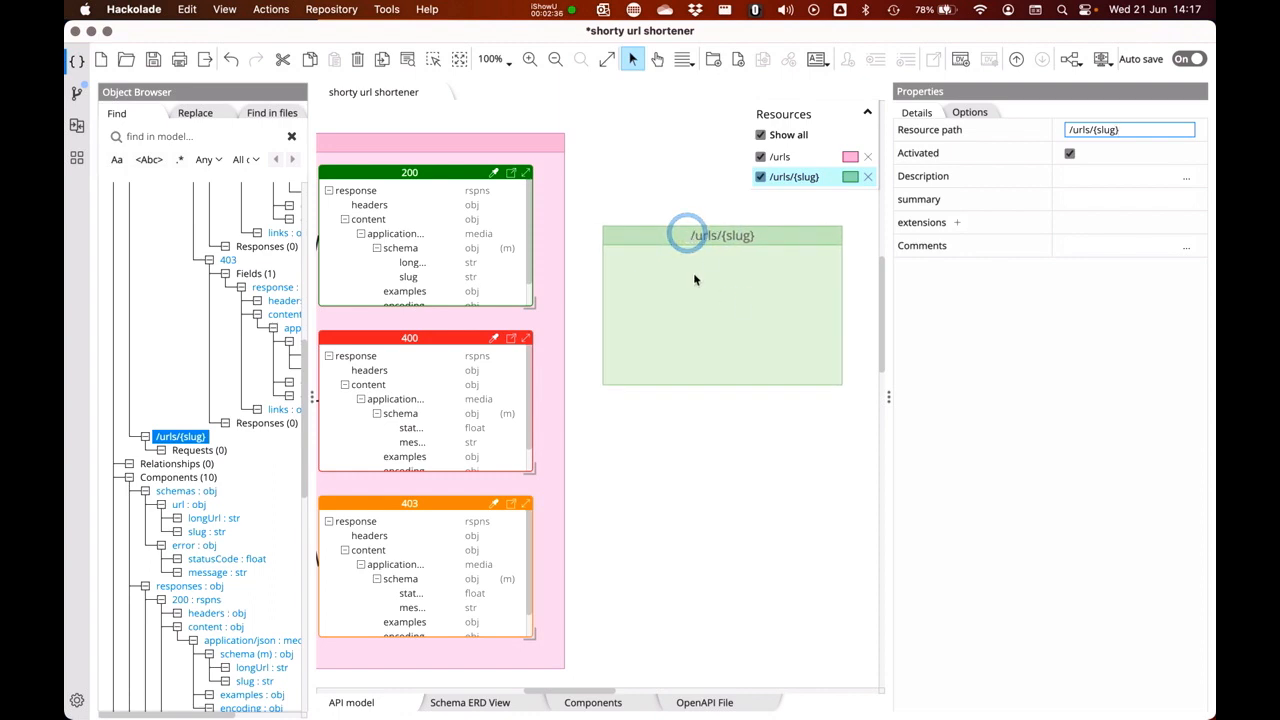
{"action": "left_click", "coordinate": [695, 279]}
{"action": "right_click", "coordinate": [695, 279]}
{"action": "left_click", "coordinate": [737, 297]}
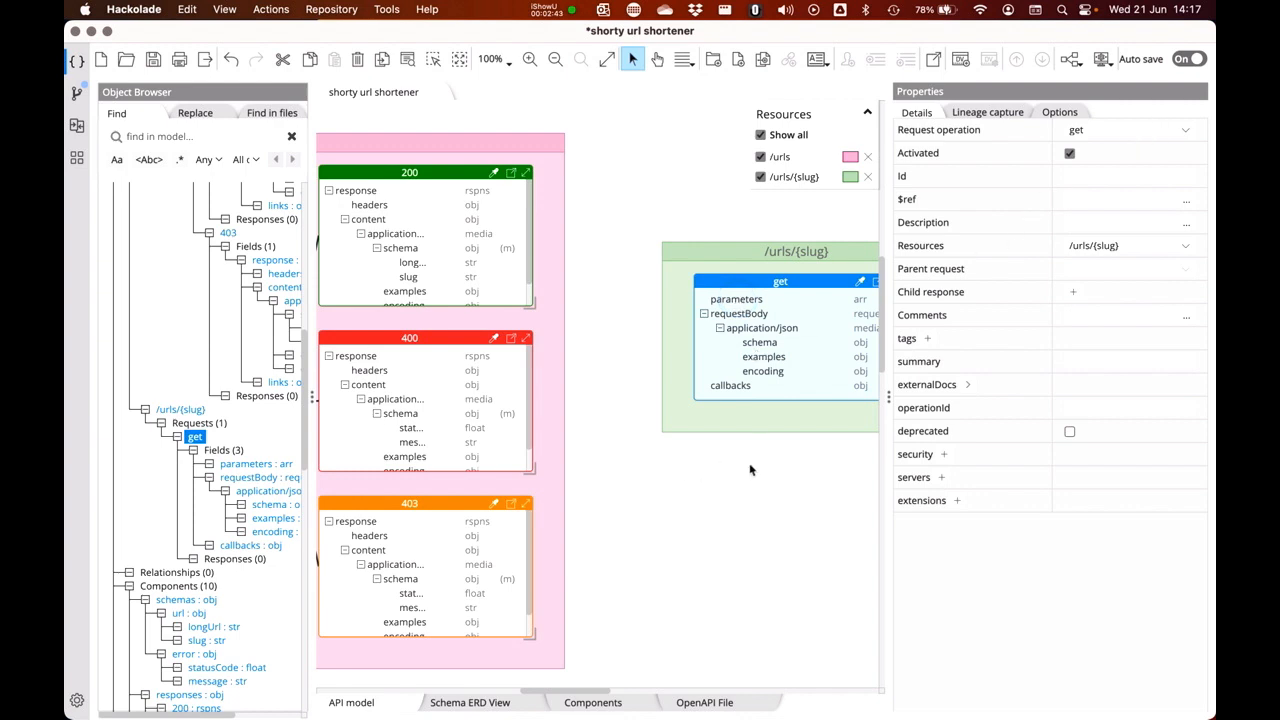
- Add two responses to the get request of the /urls/{slug} resource
{"action": "scroll", "coordinate": [743, 463], "scroll_direction": "right", "scroll_amount": 3}
{"action": "left_click", "coordinate": [678, 280]}
{"action": "right_click", "coordinate": [678, 280]}
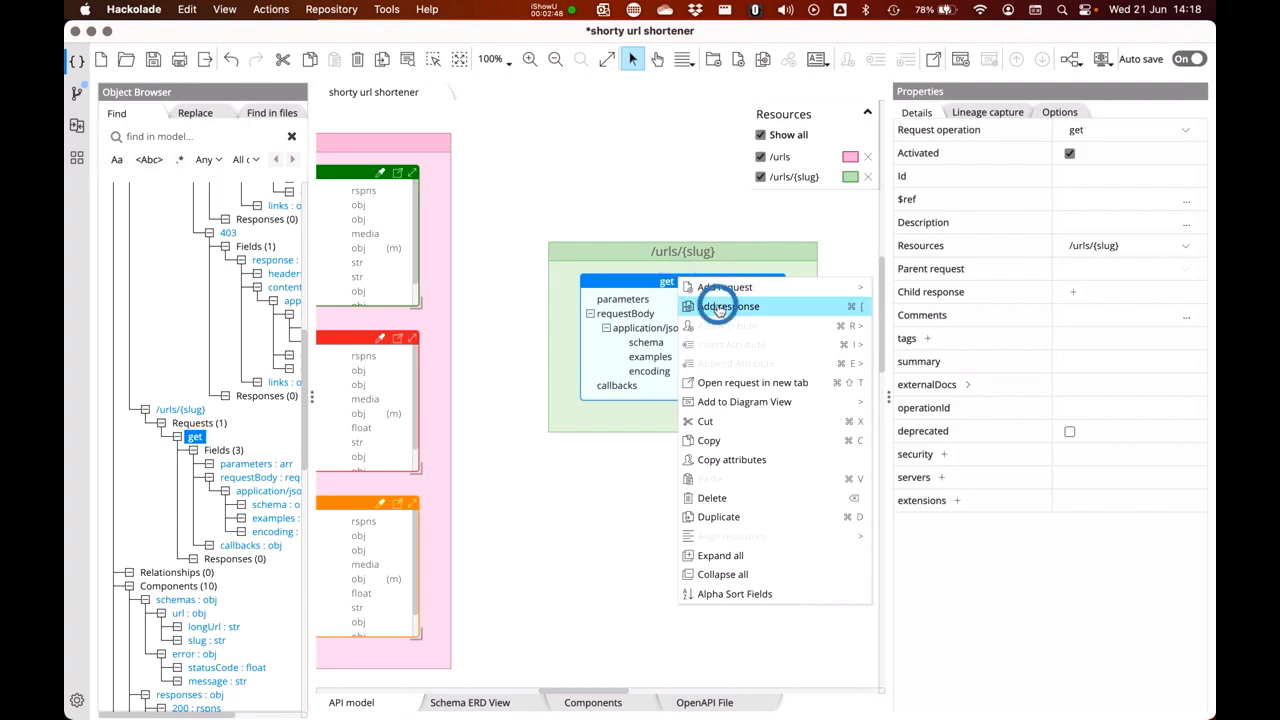
{"action": "left_click", "coordinate": [712, 308]}
{"action": "right_click", "coordinate": [664, 280]}
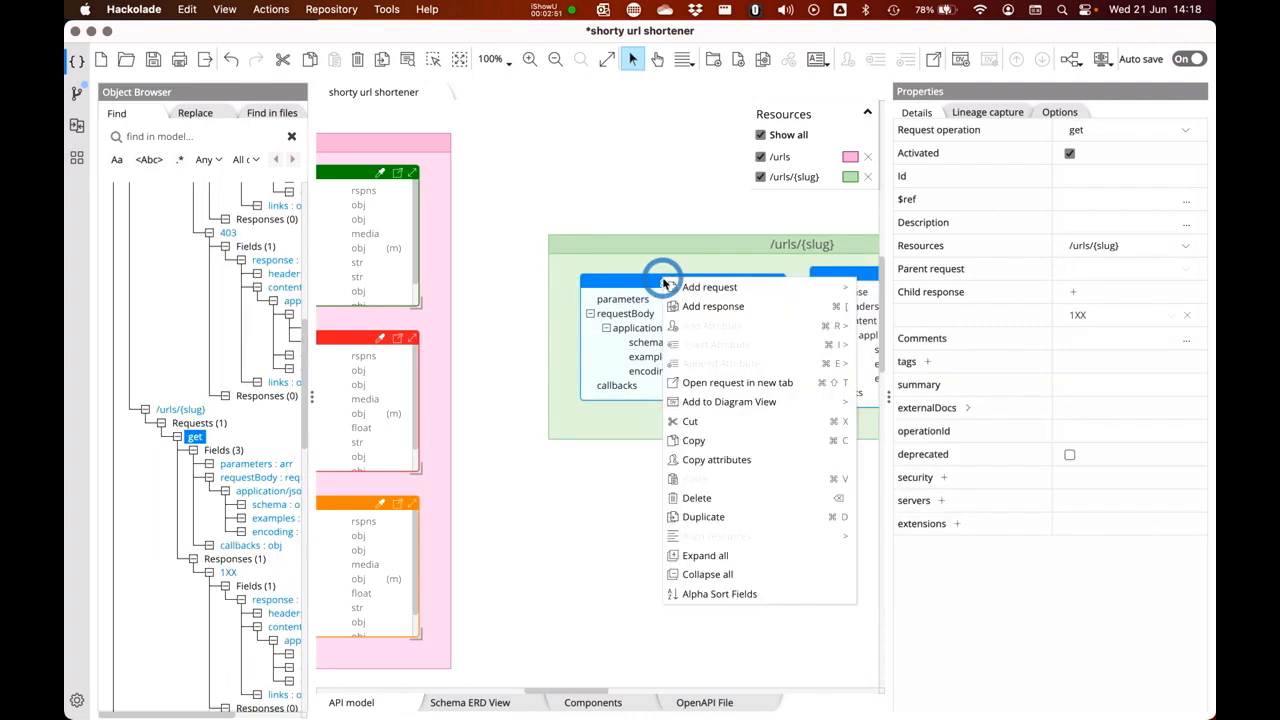
{"action": "left_click", "coordinate": [692, 312]}
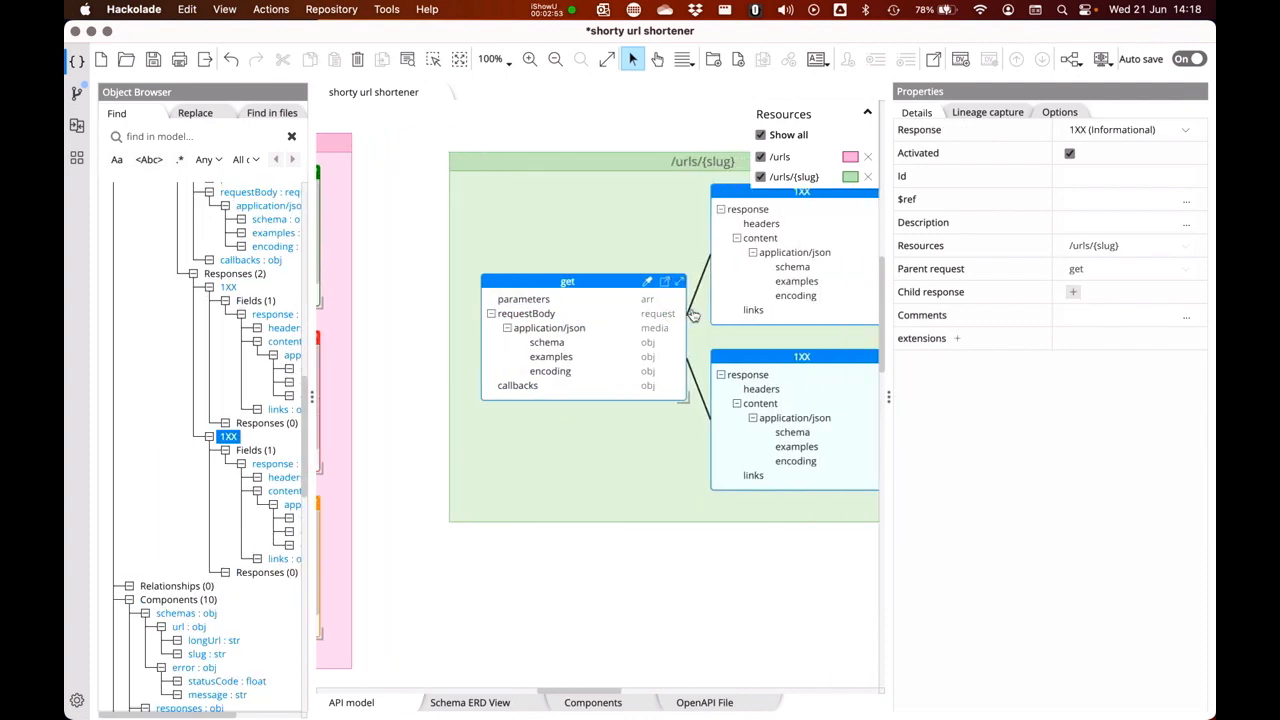
- Set the get request's two response codes to 200 (OK) and 404 (Not Found)
{"action": "left_click", "coordinate": [712, 190]}
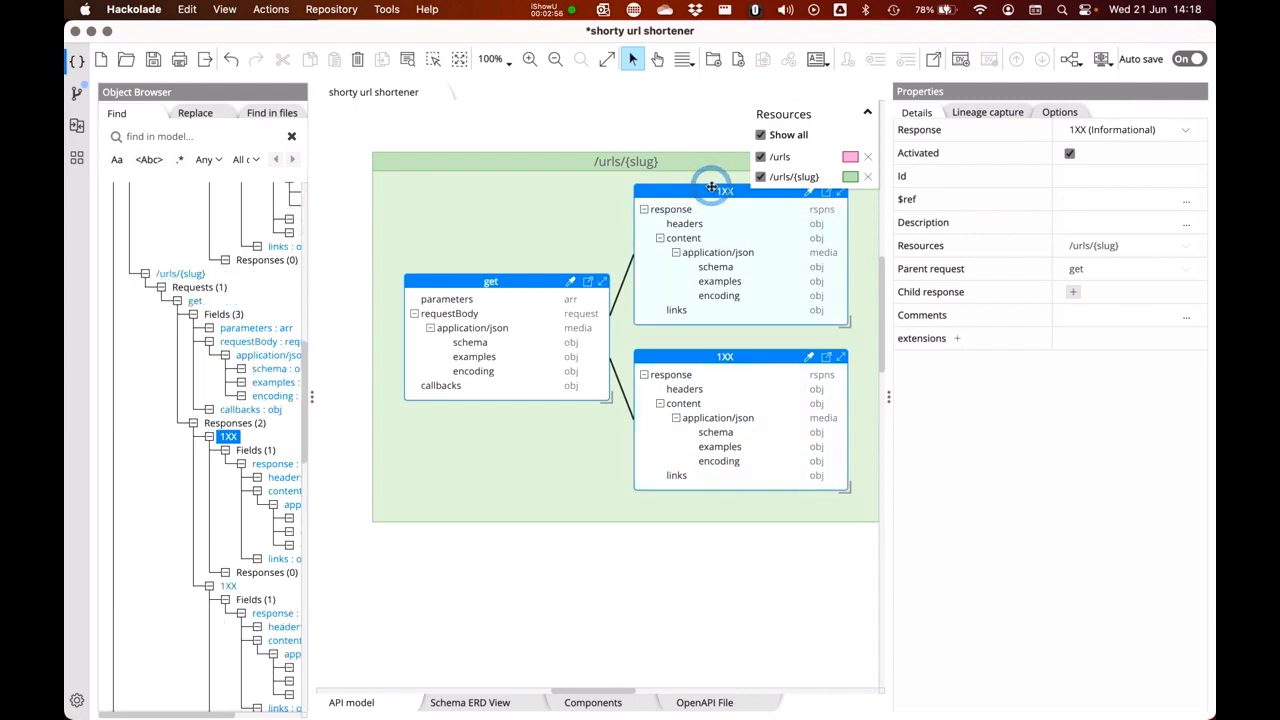
{"action": "left_click", "coordinate": [1100, 130]}
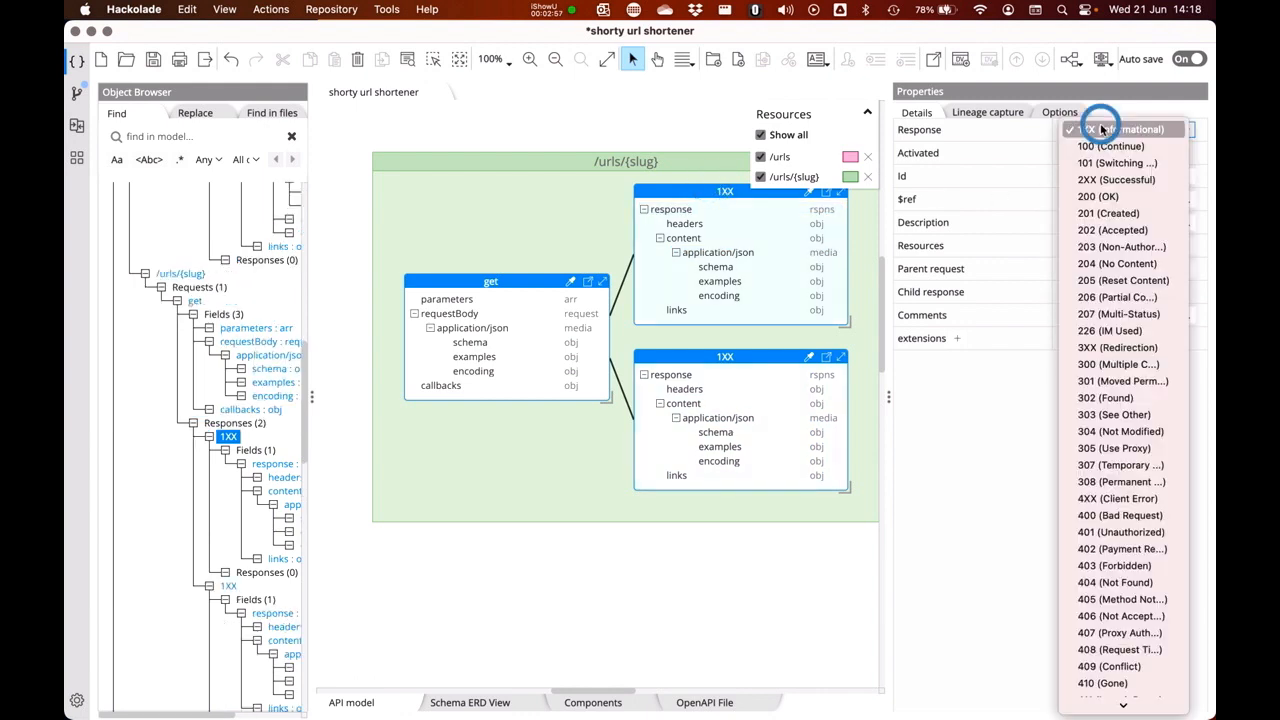
{"action": "left_click", "coordinate": [1100, 196]}
{"action": "left_click", "coordinate": [710, 190]}
{"action": "left_click", "coordinate": [1100, 128]}
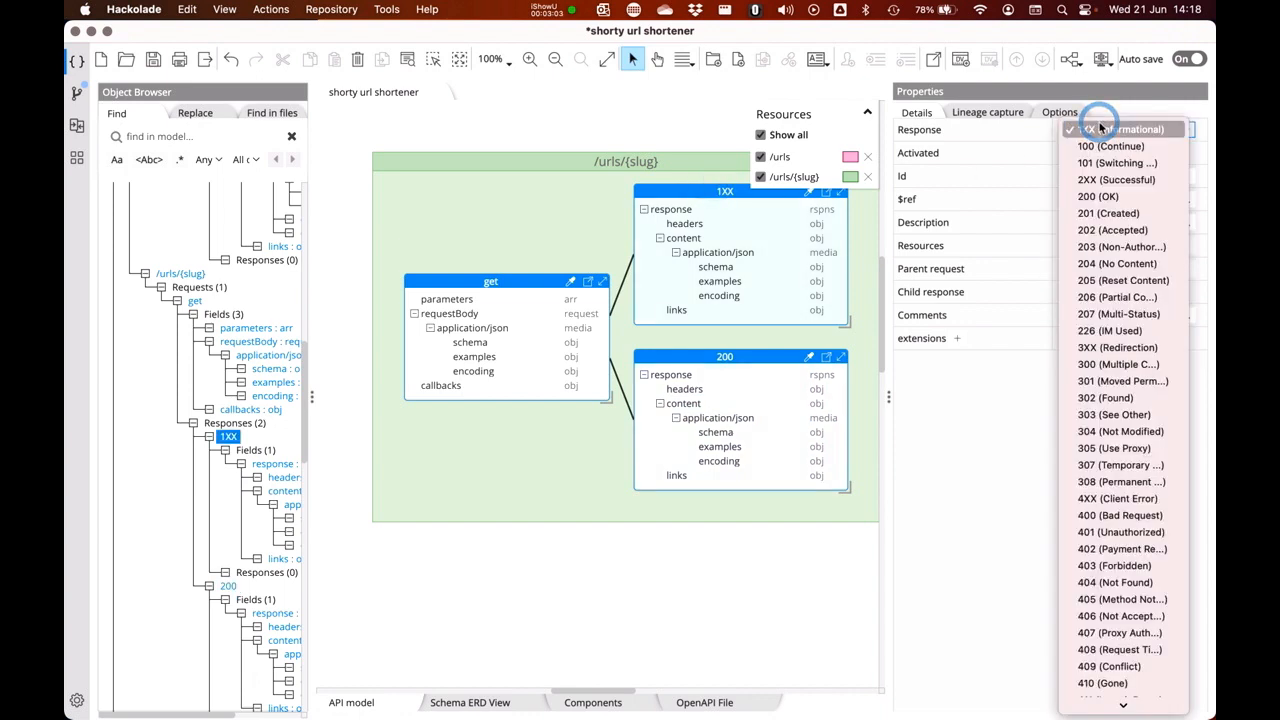
{"action": "left_click", "coordinate": [1102, 583]}
{"action": "left_click", "coordinate": [565, 462]}
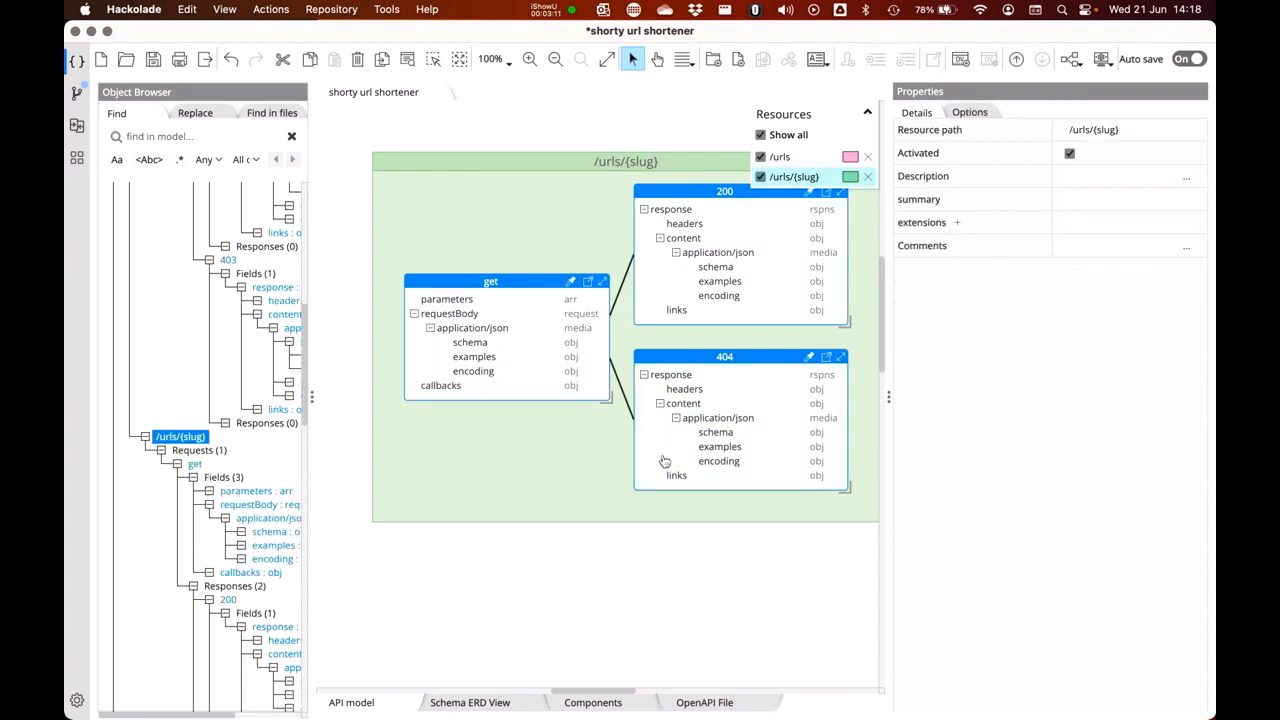
- Color the get request's 200 response box dark green and its 404 response box orange
{"action": "left_click", "coordinate": [504, 282]}
{"action": "left_click", "coordinate": [729, 187]}
{"action": "left_click", "coordinate": [1060, 112]}
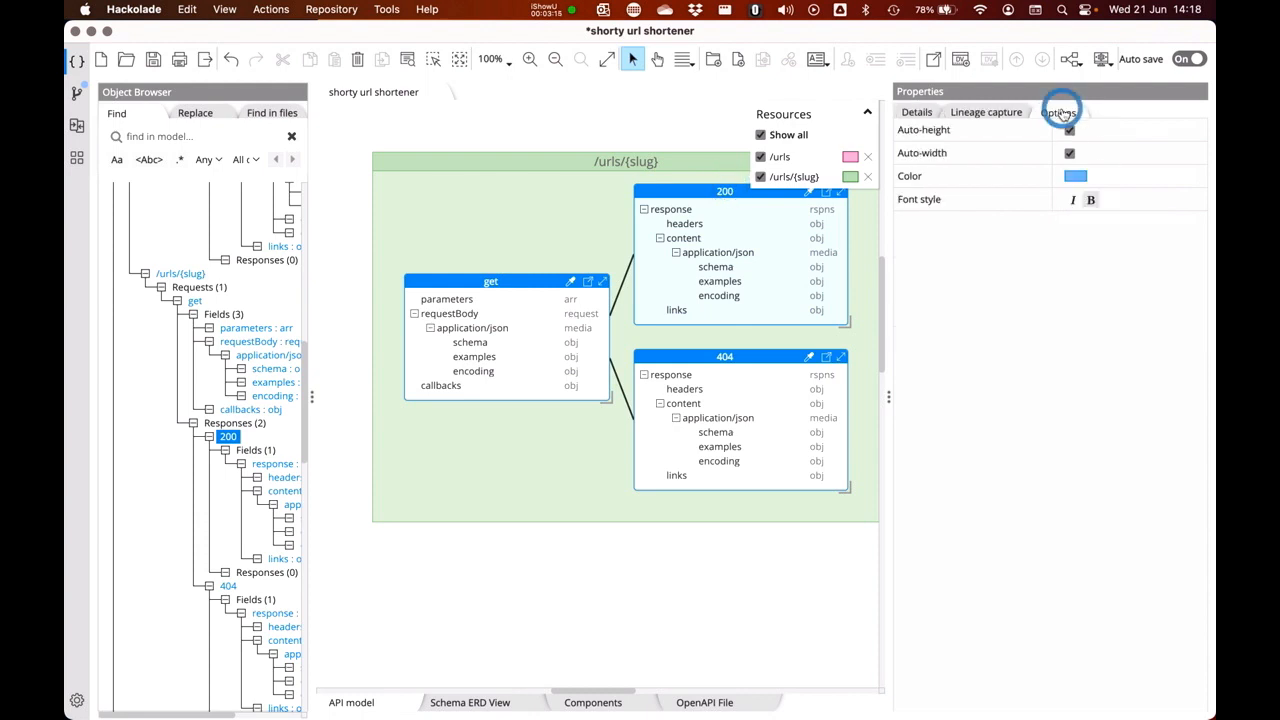
{"action": "left_click", "coordinate": [1075, 176]}
{"action": "left_click", "coordinate": [926, 212]}
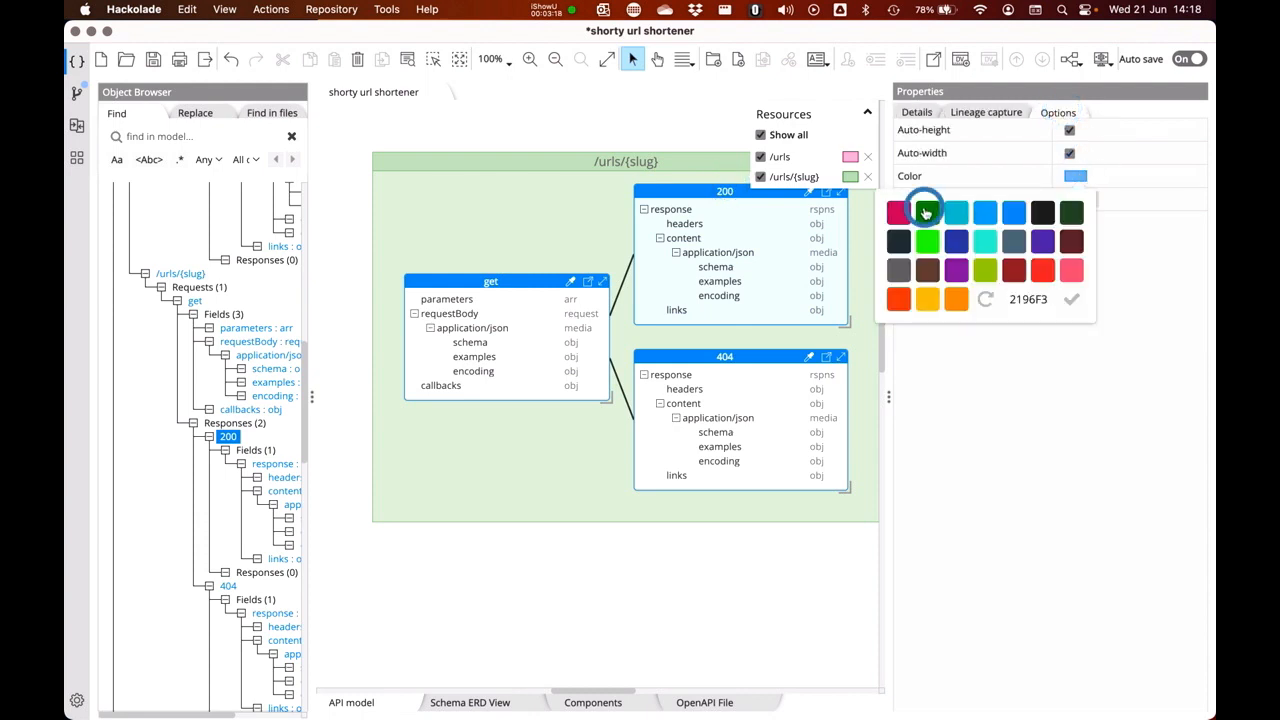
{"action": "left_click", "coordinate": [741, 355]}
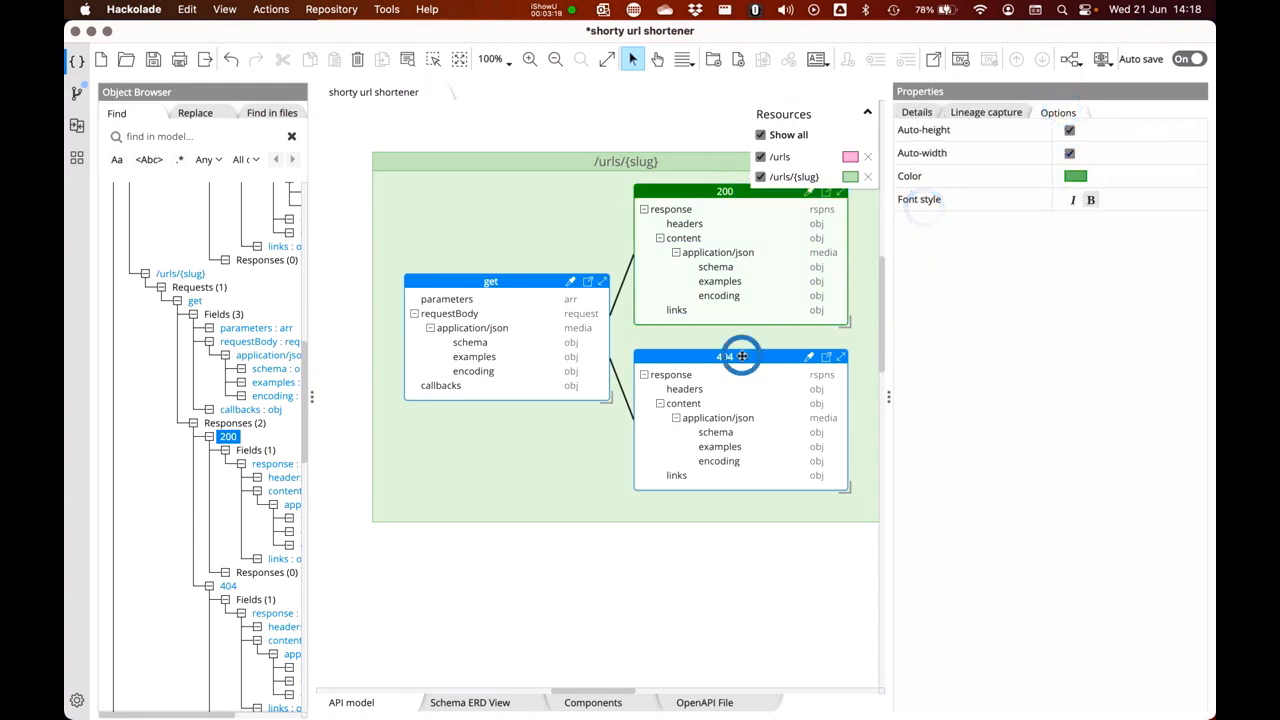
{"action": "left_click", "coordinate": [1075, 176]}
{"action": "left_click", "coordinate": [958, 296]}
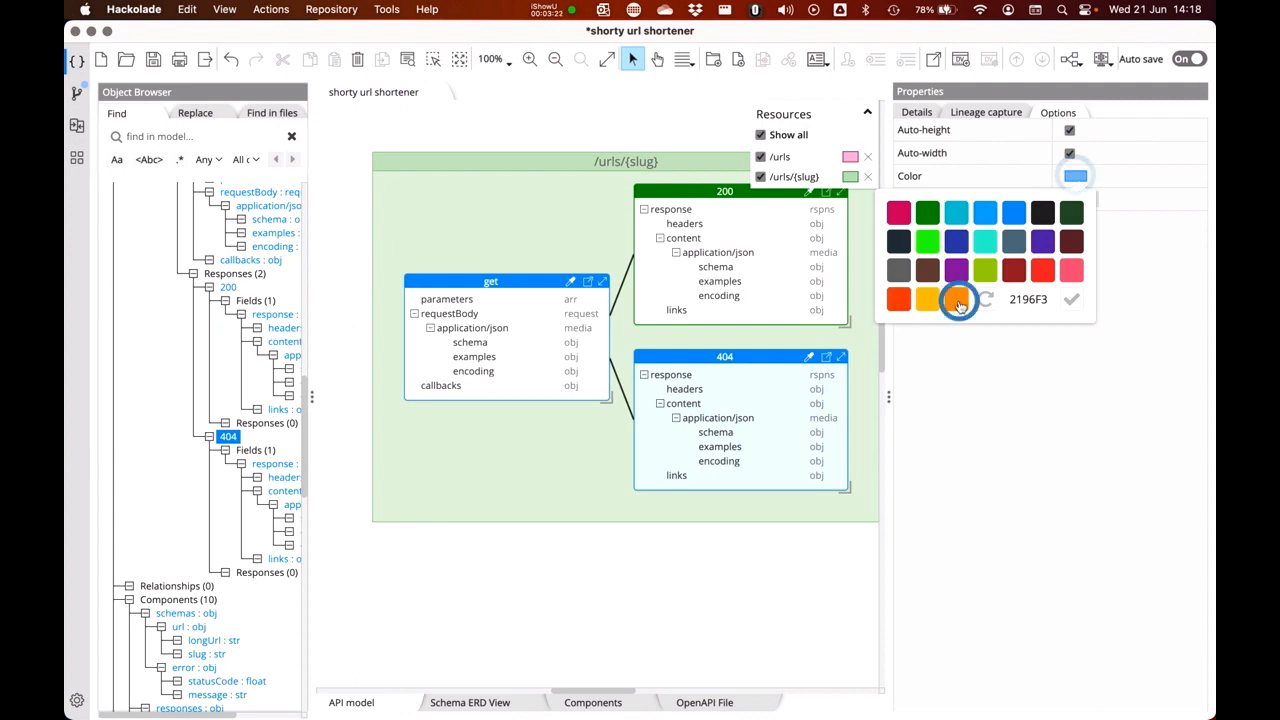
{"action": "left_click", "coordinate": [522, 468]}
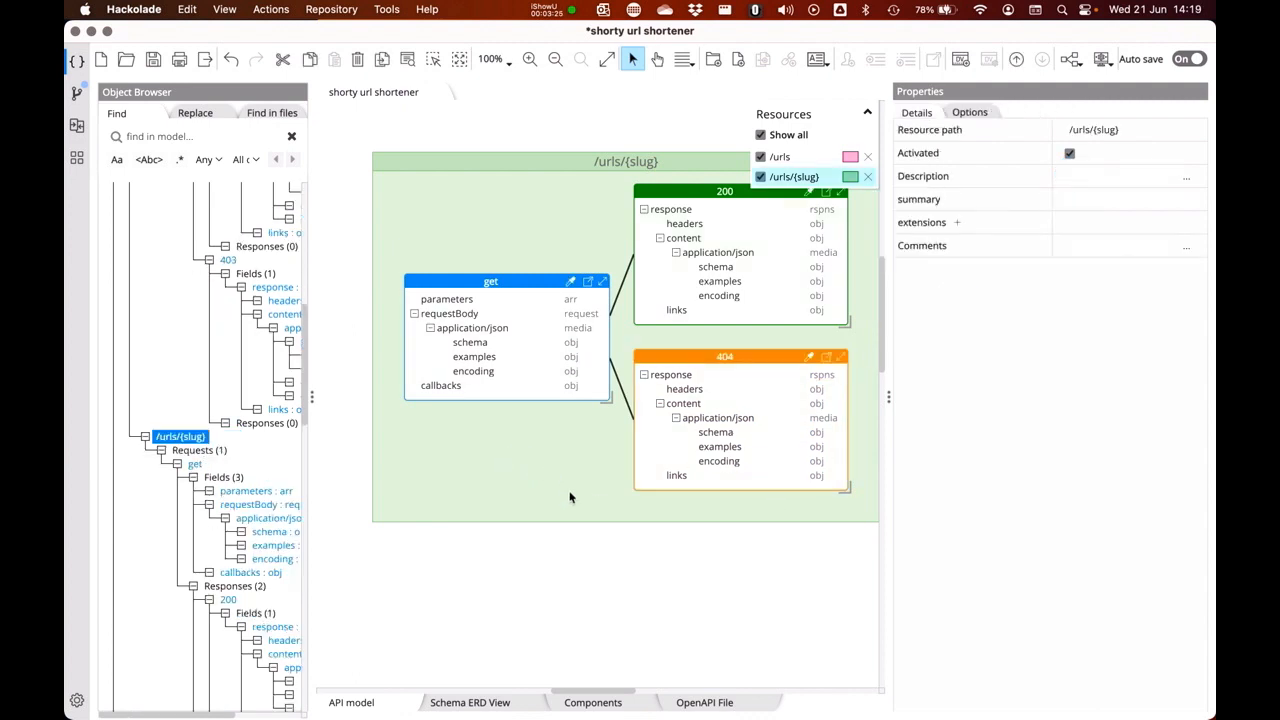
- Replace the schema in the get request's 200 response under /urls/{slug} with a reference to the url component
{"action": "double_click", "coordinate": [713, 190]}
{"action": "left_click", "coordinate": [813, 116]}
{"action": "right_click", "coordinate": [815, 118]}
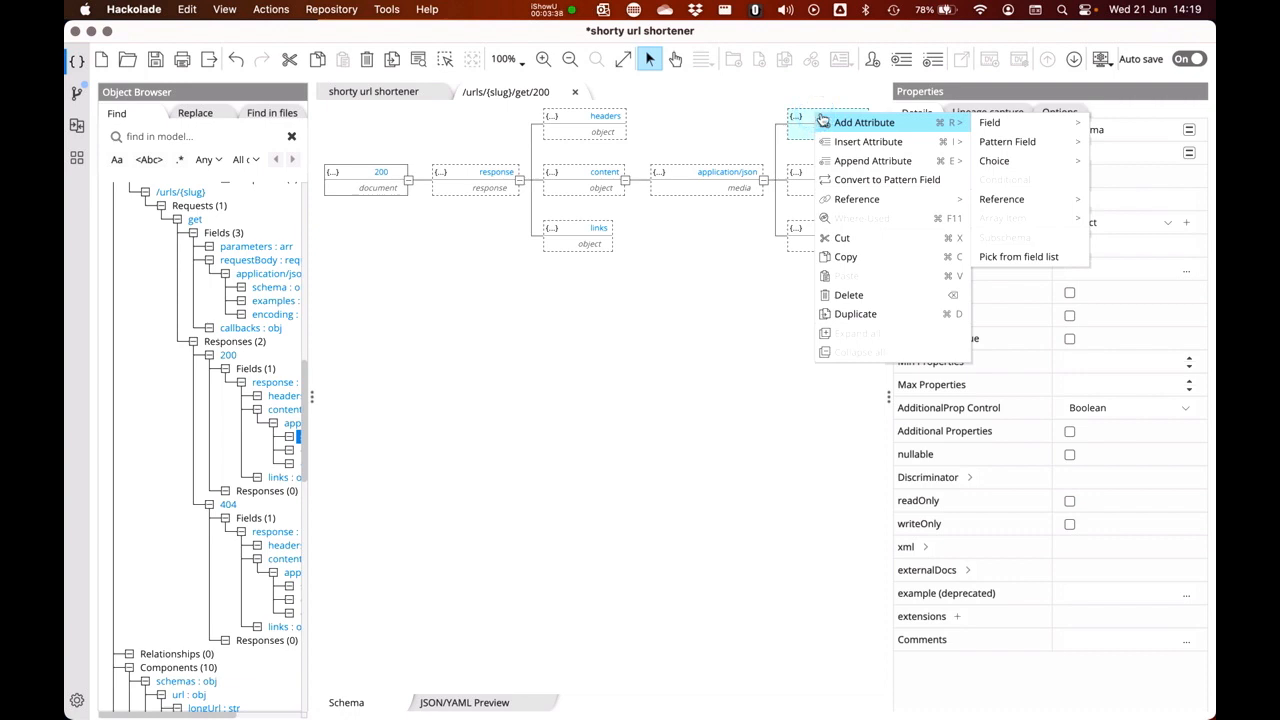
{"action": "mouse_move", "coordinate": [860, 203]}
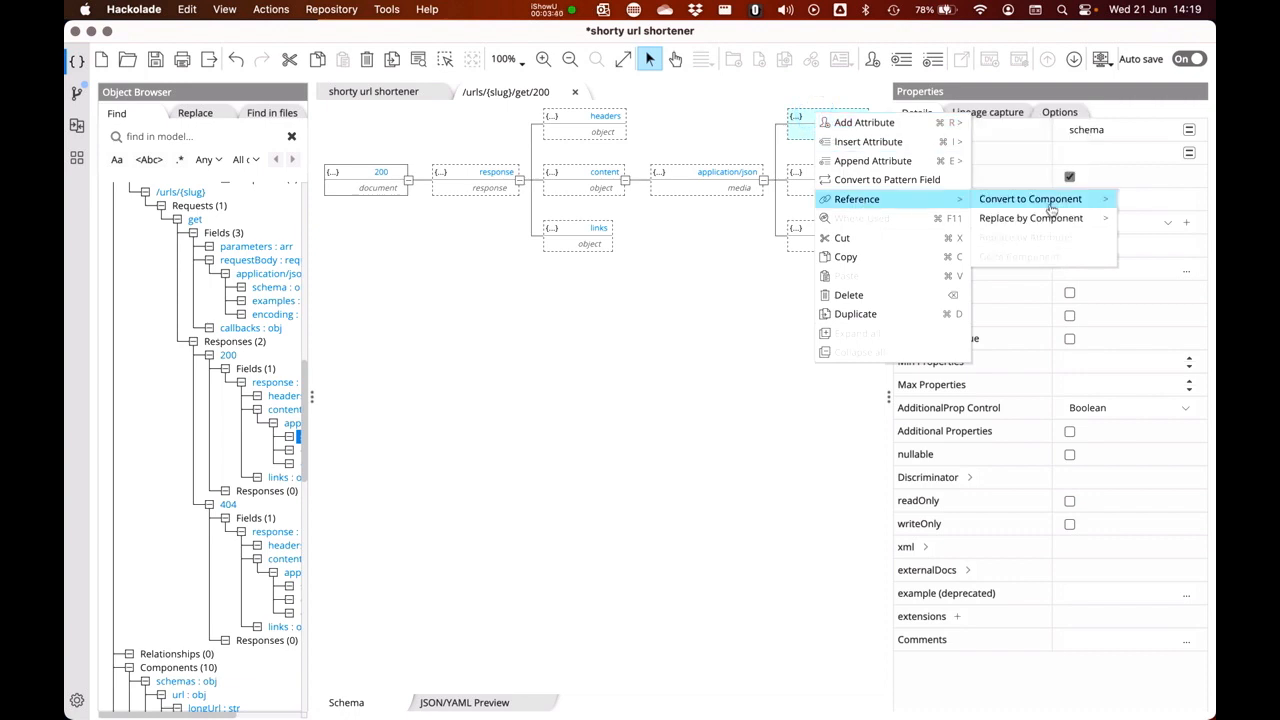
{"action": "mouse_move", "coordinate": [1047, 217]}
{"action": "mouse_move", "coordinate": [890, 242]}
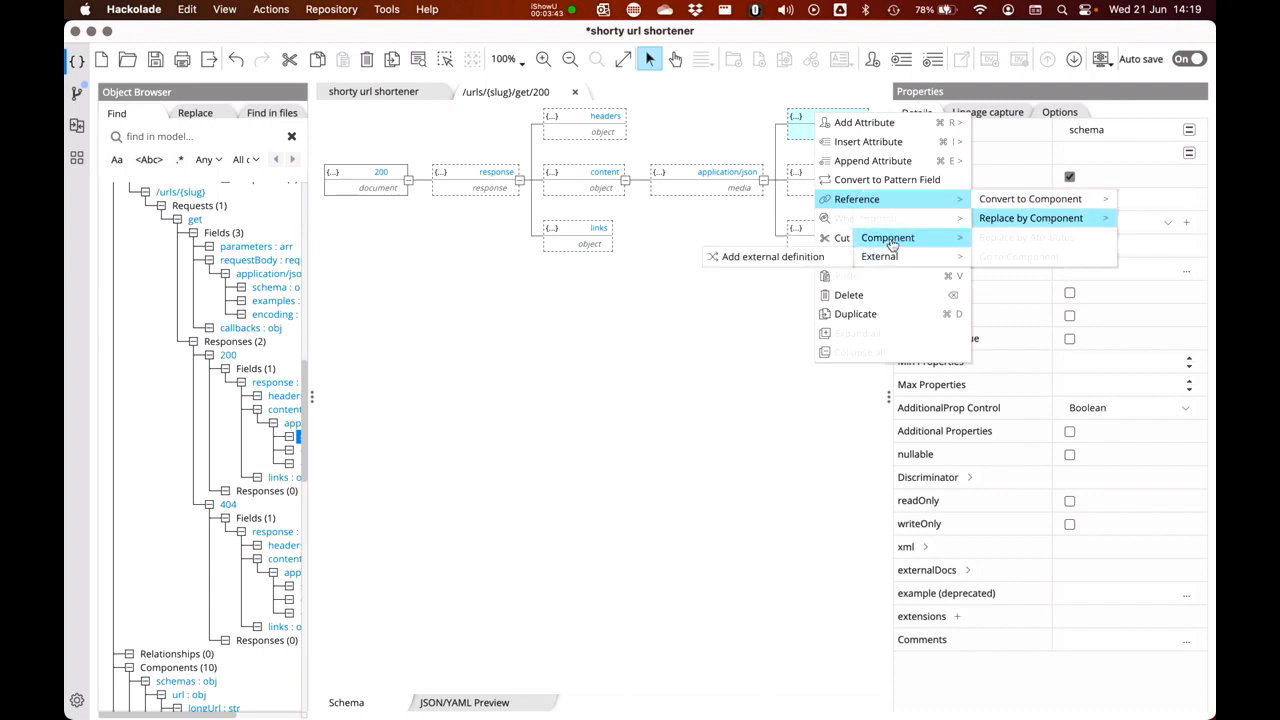
{"action": "left_click", "coordinate": [752, 256]}
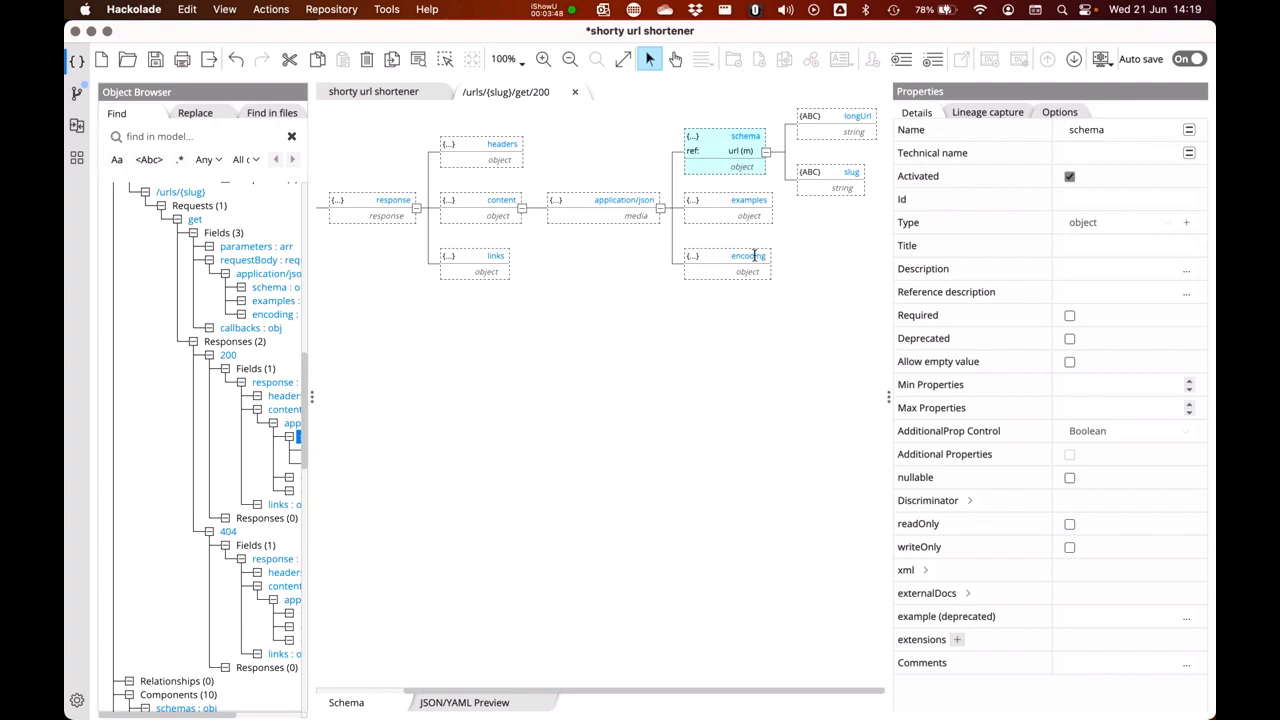
{"action": "left_click", "coordinate": [576, 94]}
- Replace the schema in the get request's 404 response under /urls/{slug} with a reference to the error component
{"action": "left_click", "coordinate": [735, 358]}
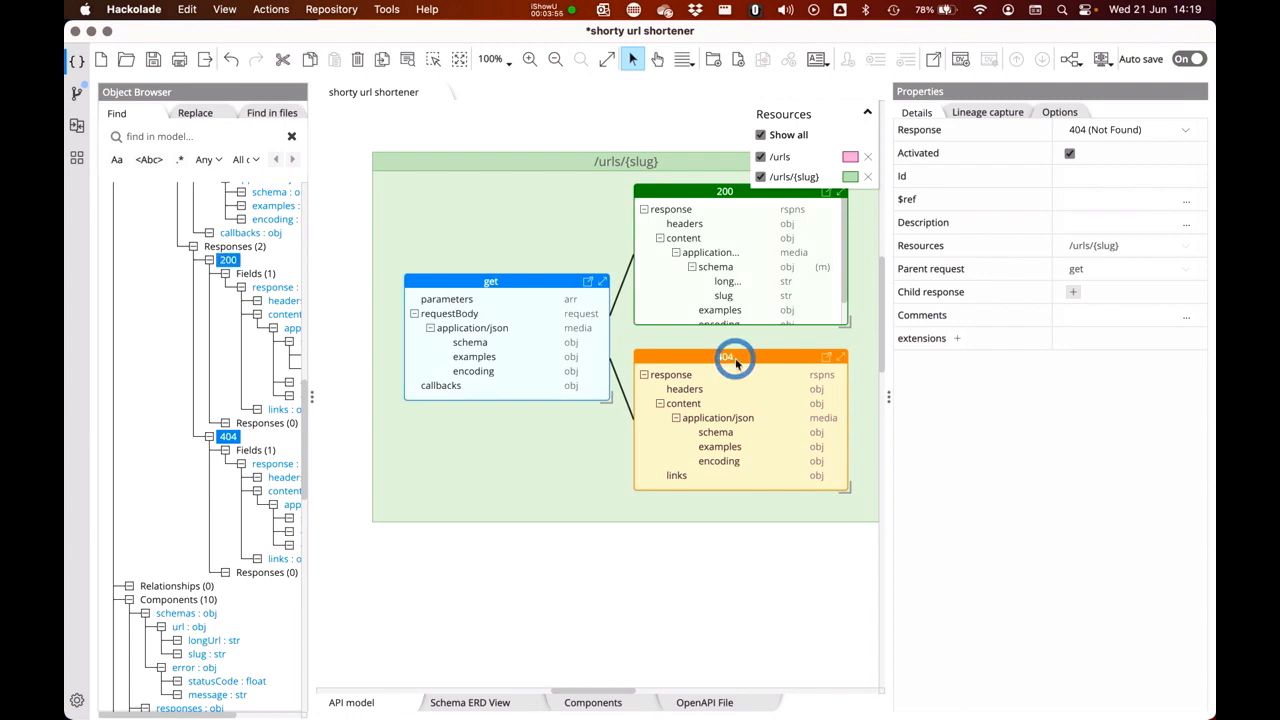
{"action": "double_click", "coordinate": [735, 358]}
{"action": "left_click", "coordinate": [820, 114]}
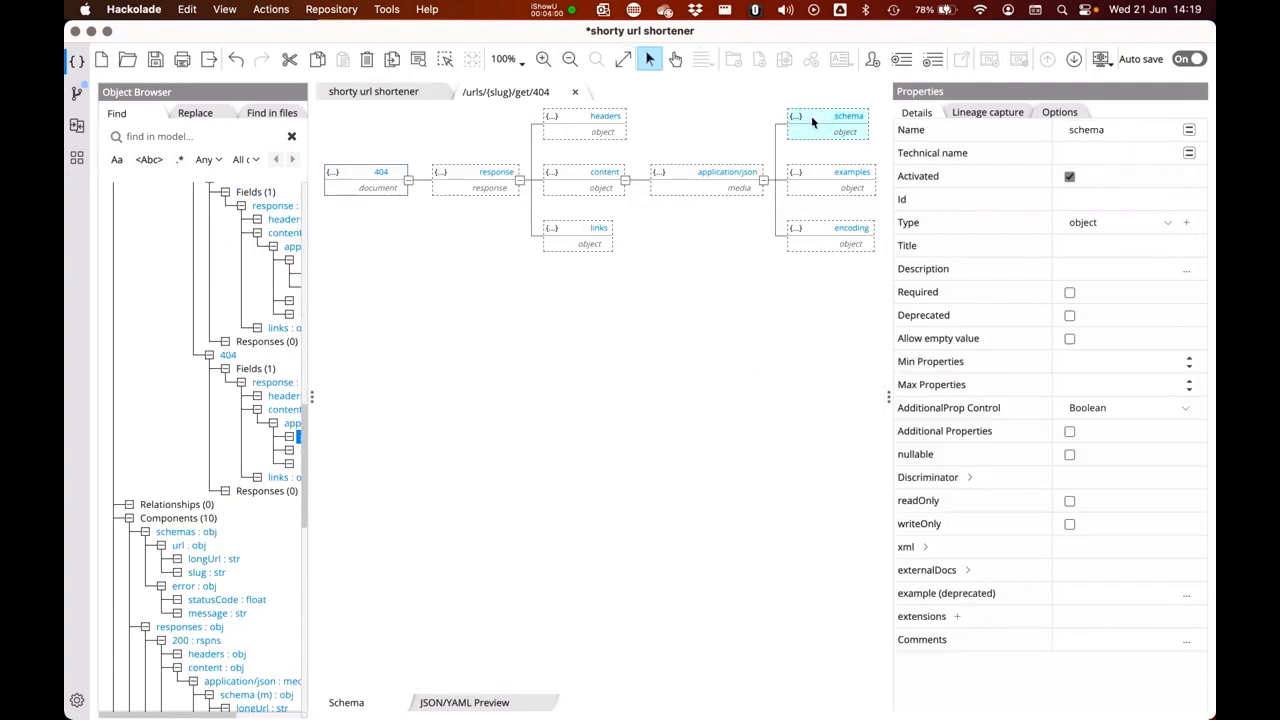
{"action": "right_click", "coordinate": [811, 115]}
{"action": "mouse_move", "coordinate": [866, 203]}
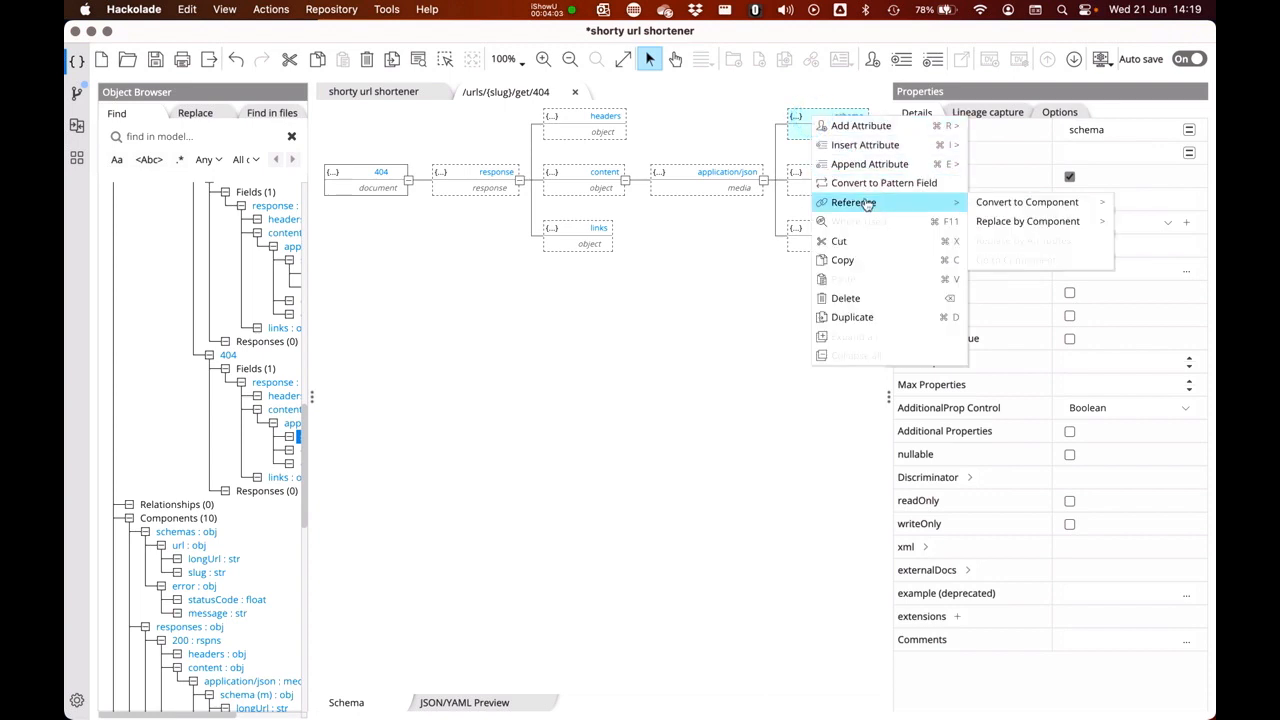
{"action": "mouse_move", "coordinate": [1080, 221]}
{"action": "mouse_move", "coordinate": [915, 241]}
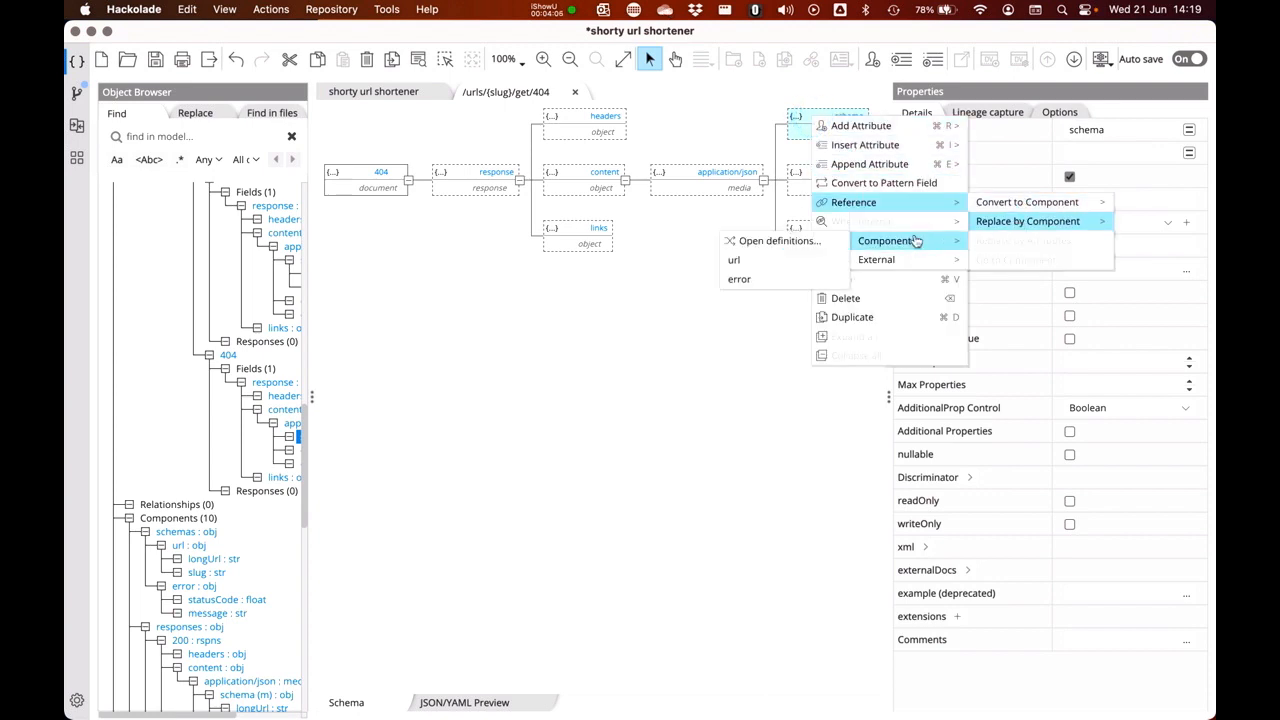
{"action": "left_click", "coordinate": [745, 279]}
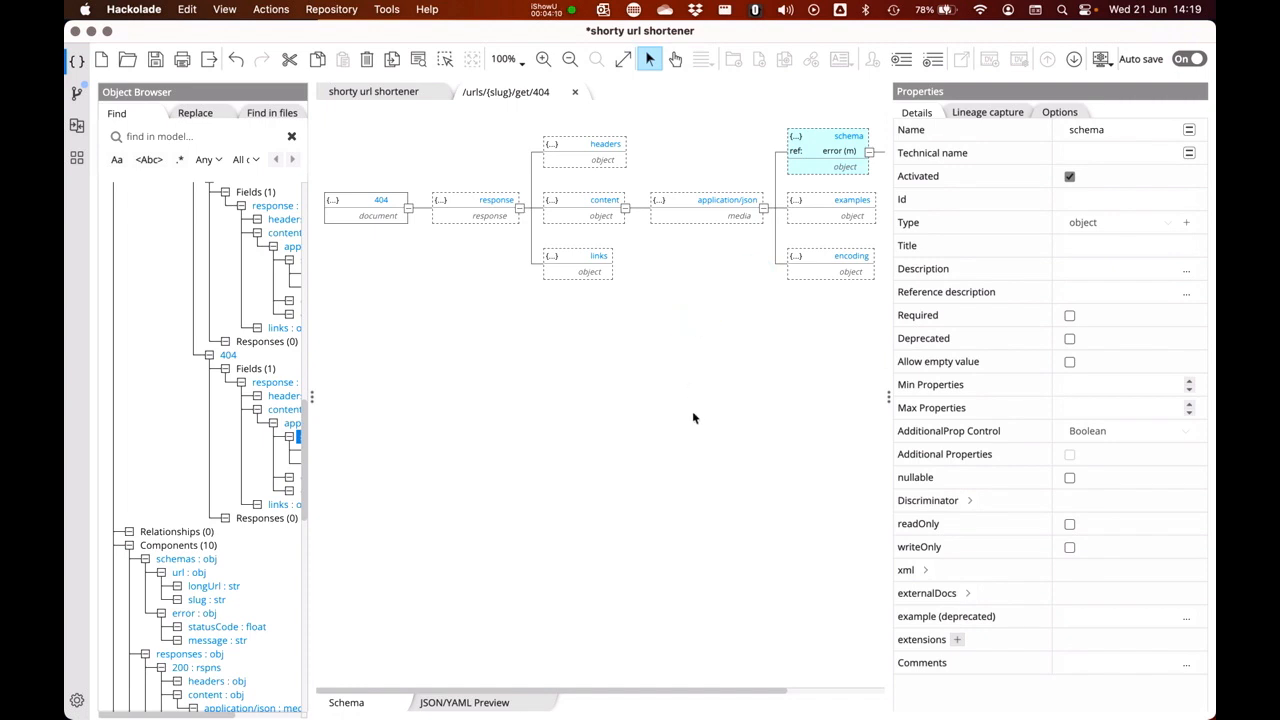
{"action": "left_click", "coordinate": [575, 91]}
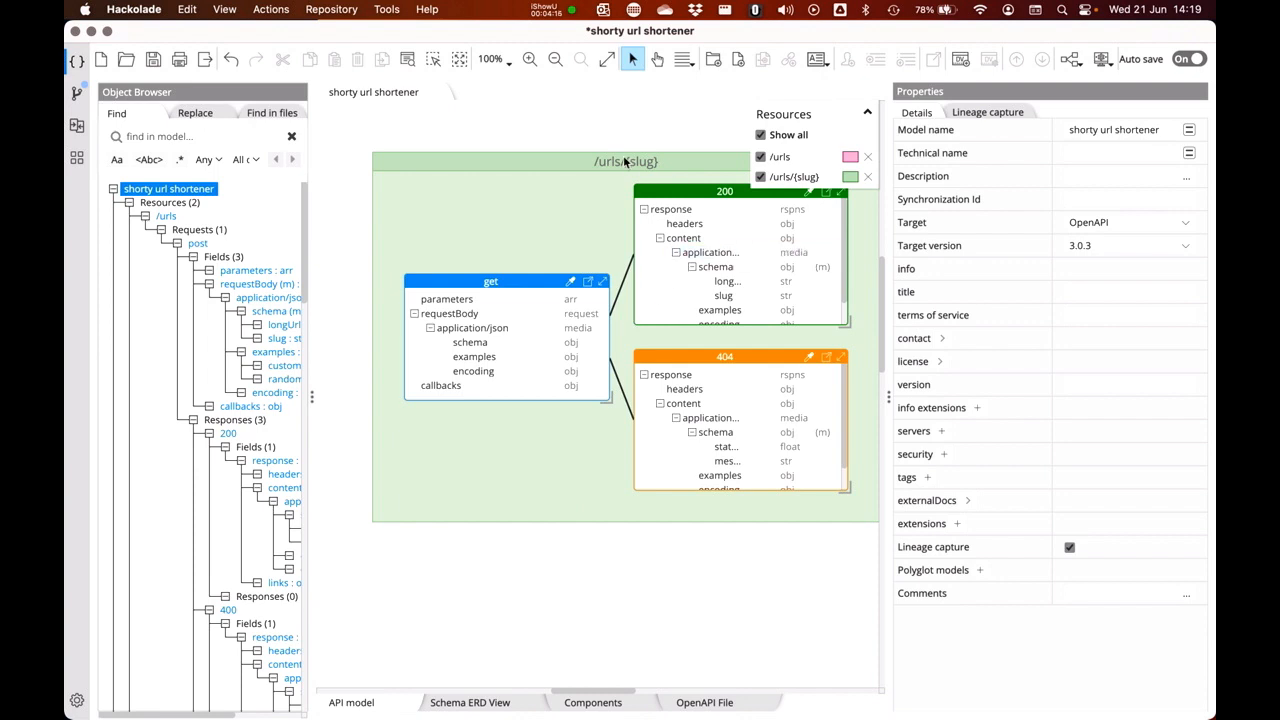
- Fit both resources of the API diagram in view and resize the diagram area beside the properties
{"action": "left_click", "coordinate": [606, 59]}
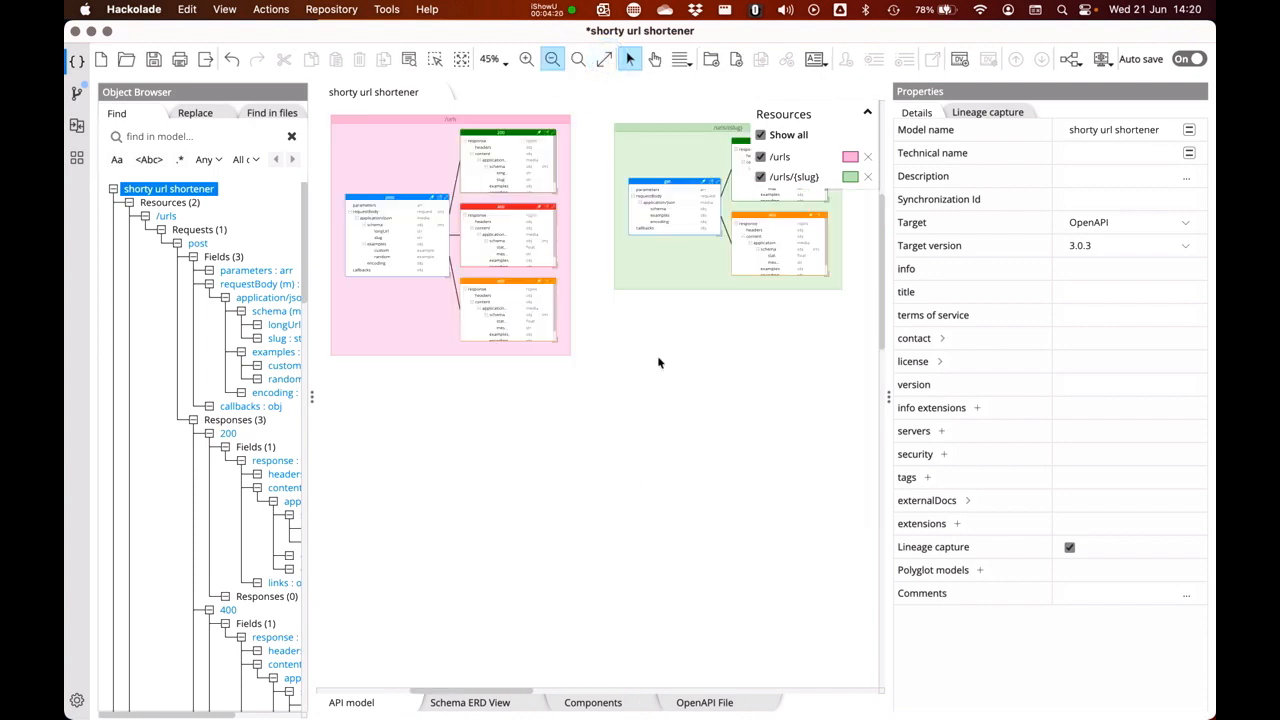
{"action": "left_click", "coordinate": [692, 129]}
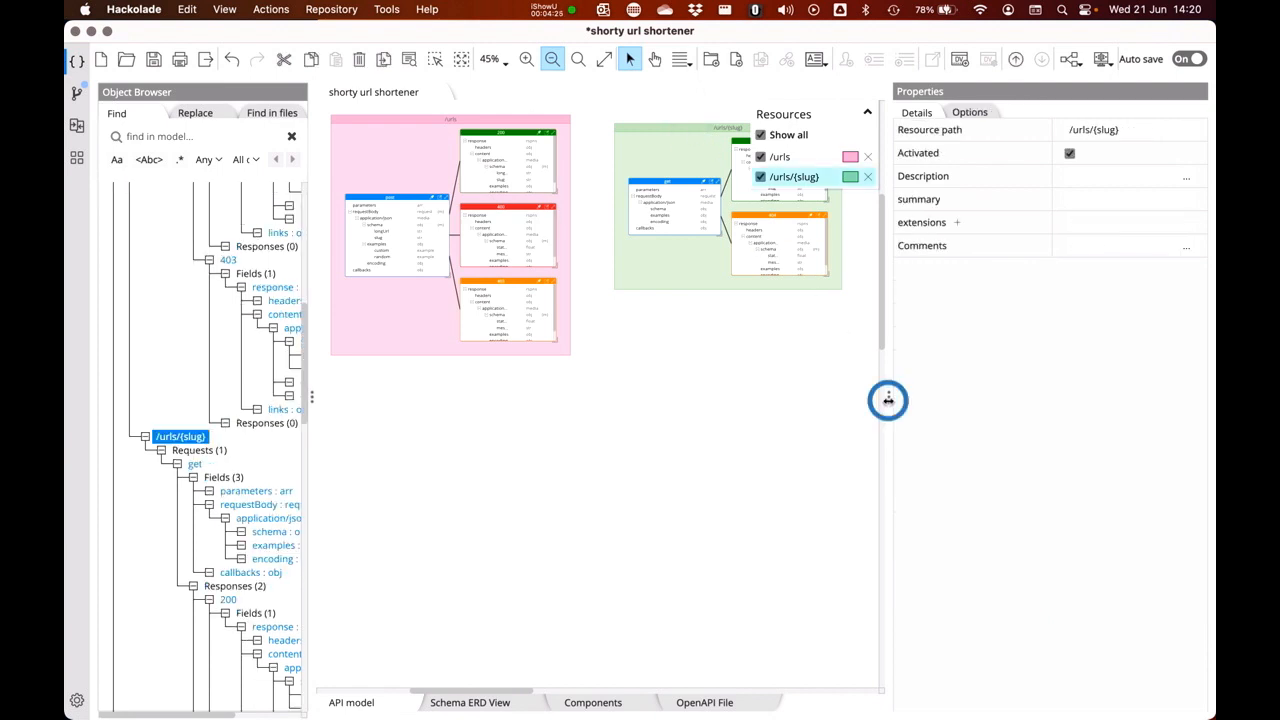
{"action": "left_click_drag", "start_coordinate": [888, 400], "coordinate": [1075, 433]}
{"action": "left_click", "coordinate": [604, 59]}
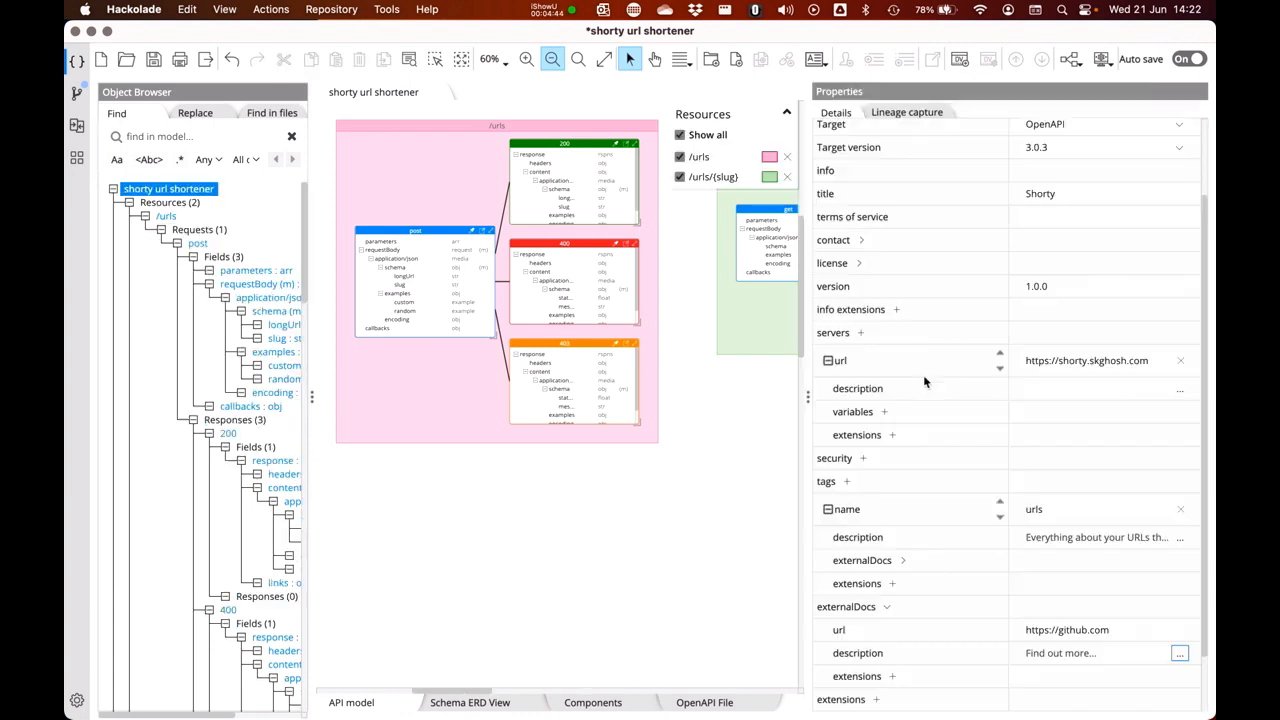
{"action": "left_click", "coordinate": [925, 163]}
{"action": "left_click", "coordinate": [721, 455]}
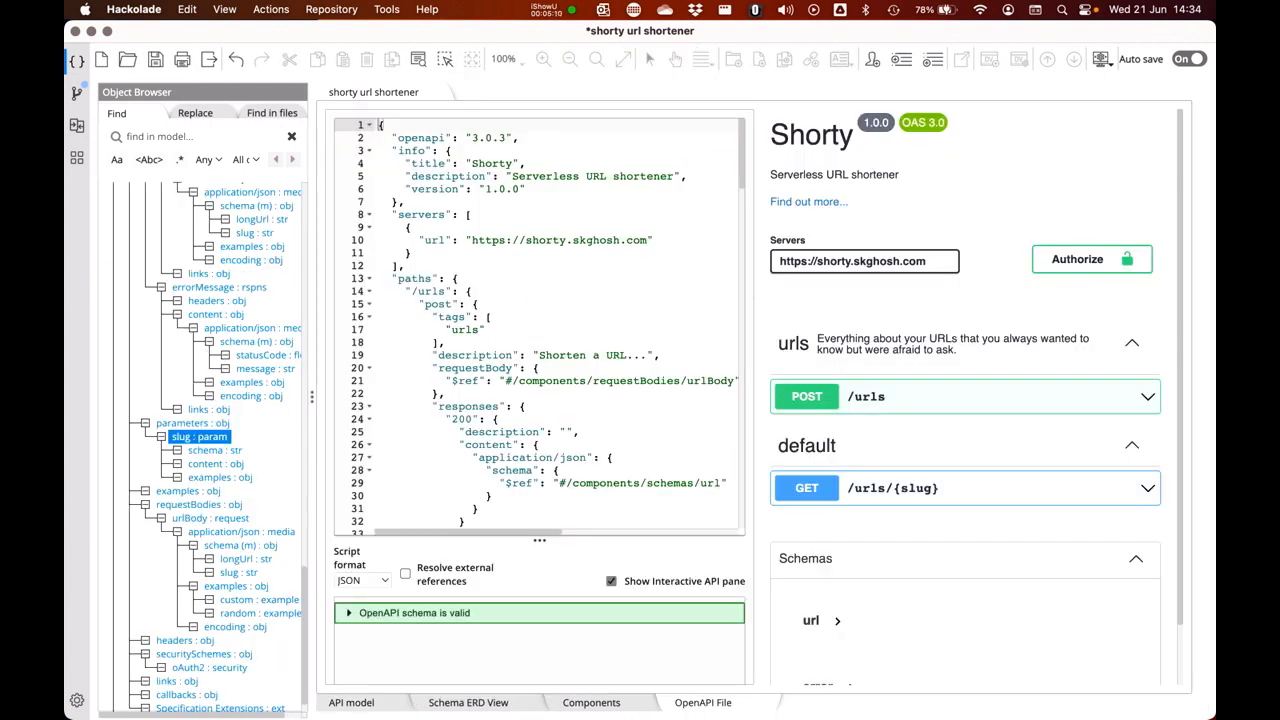
- Review the generated OpenAPI script with its interactive preview and check the forward-engineering formats offered for an OpenAPI file
{"action": "left_click", "coordinate": [609, 316]}
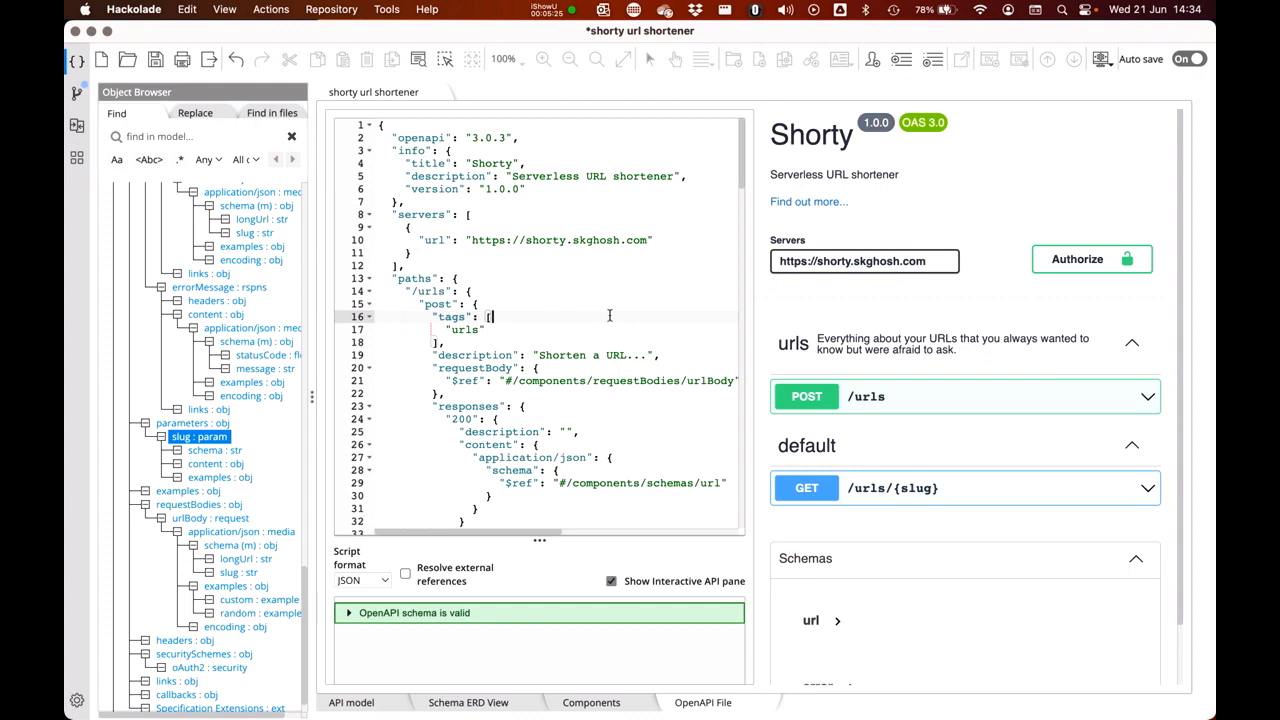
{"action": "left_click", "coordinate": [1056, 179]}
{"action": "left_click", "coordinate": [536, 214]}
{"action": "left_click", "coordinate": [387, 10]}
{"action": "mouse_move", "coordinate": [420, 33]}
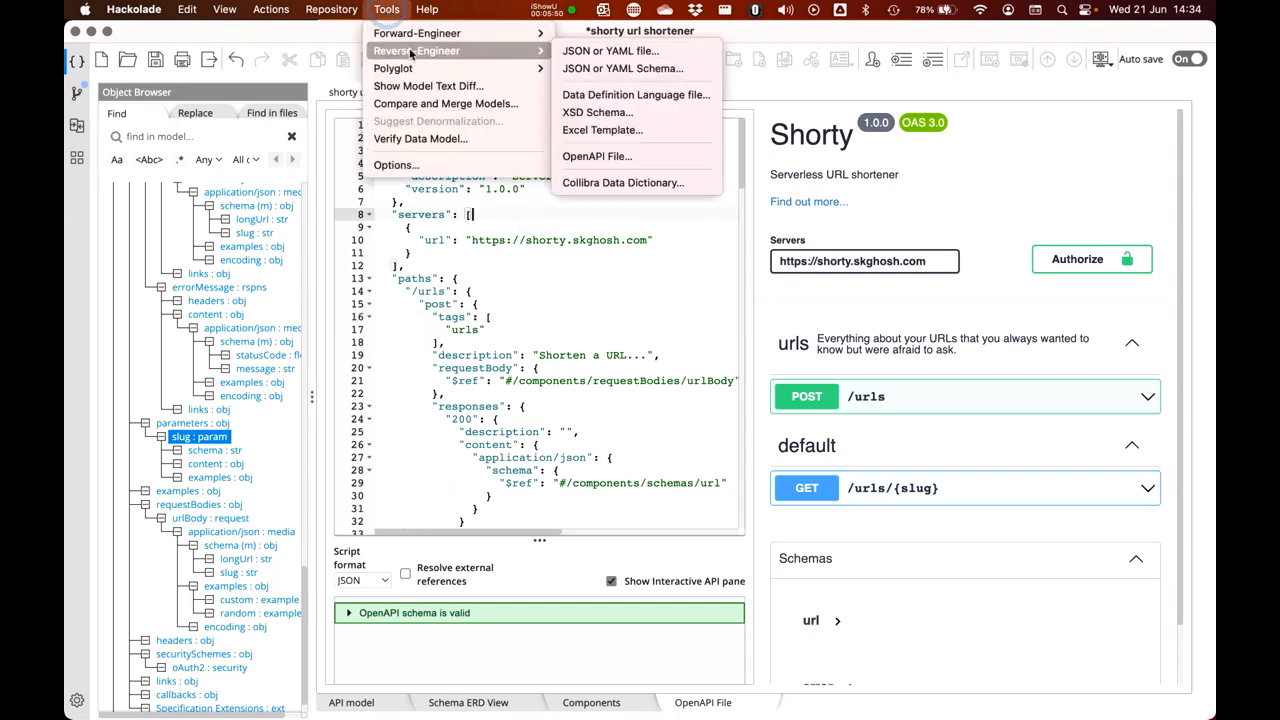
{"action": "mouse_move", "coordinate": [583, 157]}
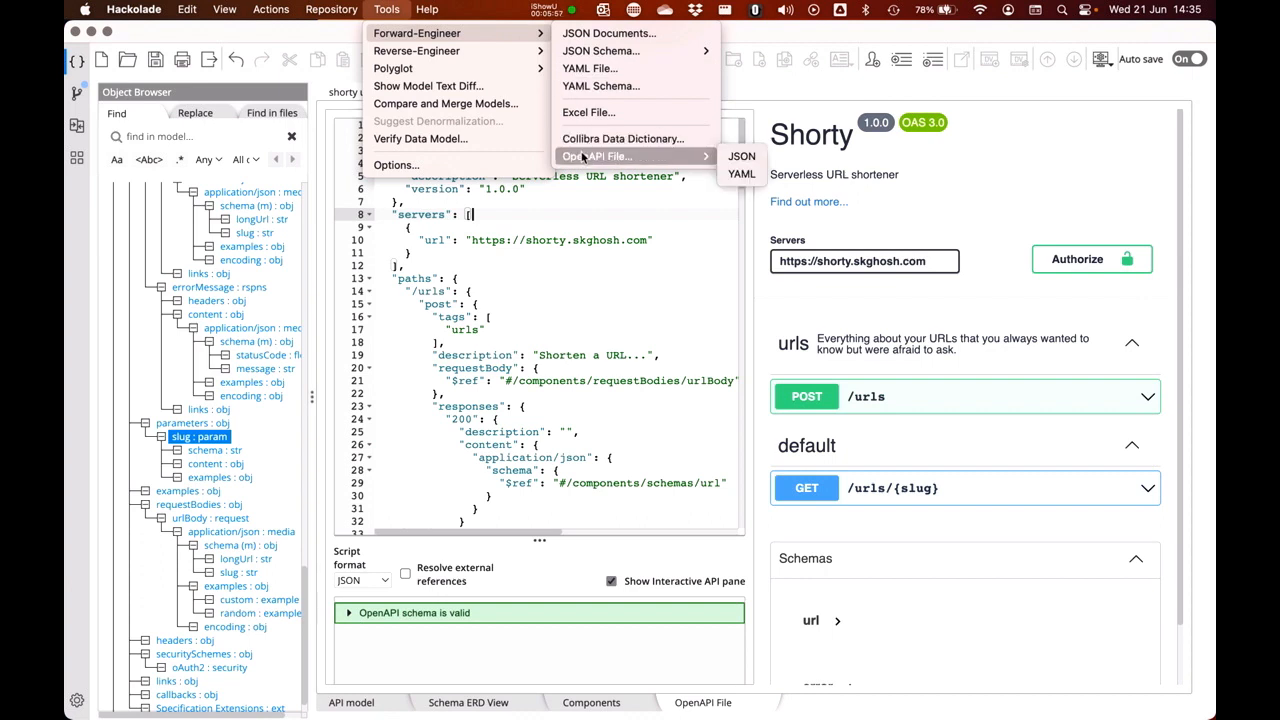
{"action": "left_click", "coordinate": [570, 310]}
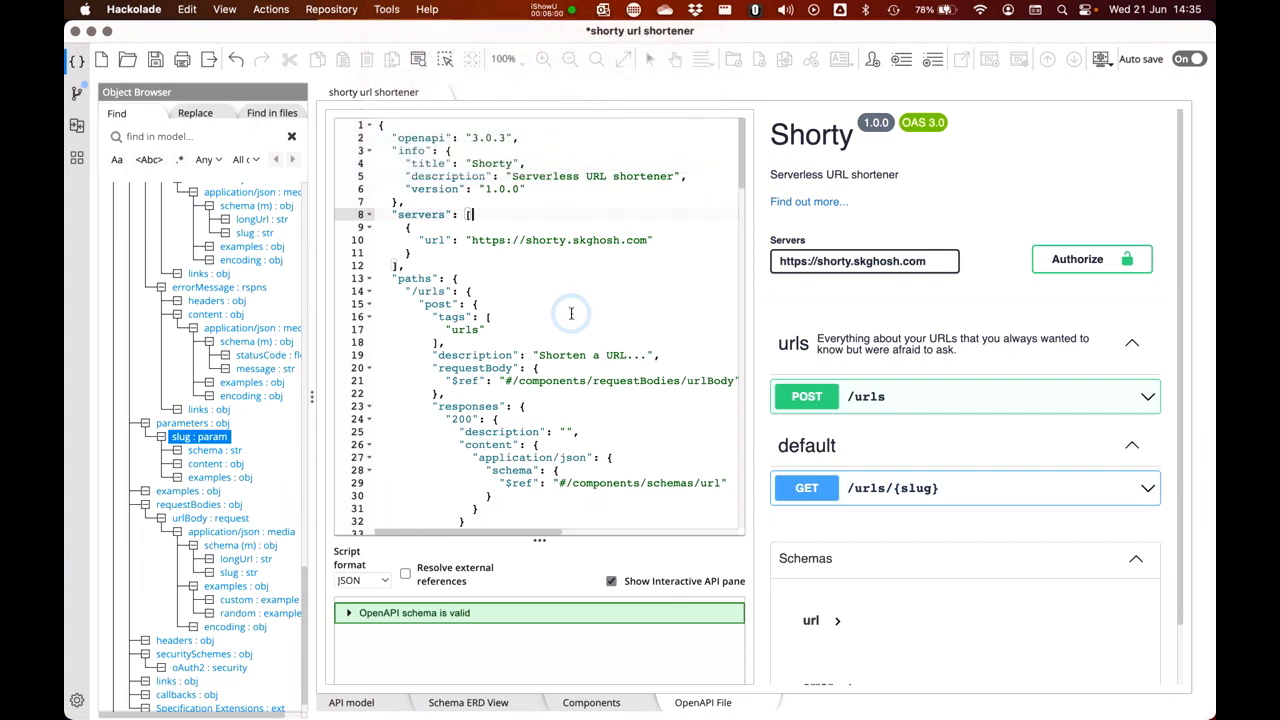